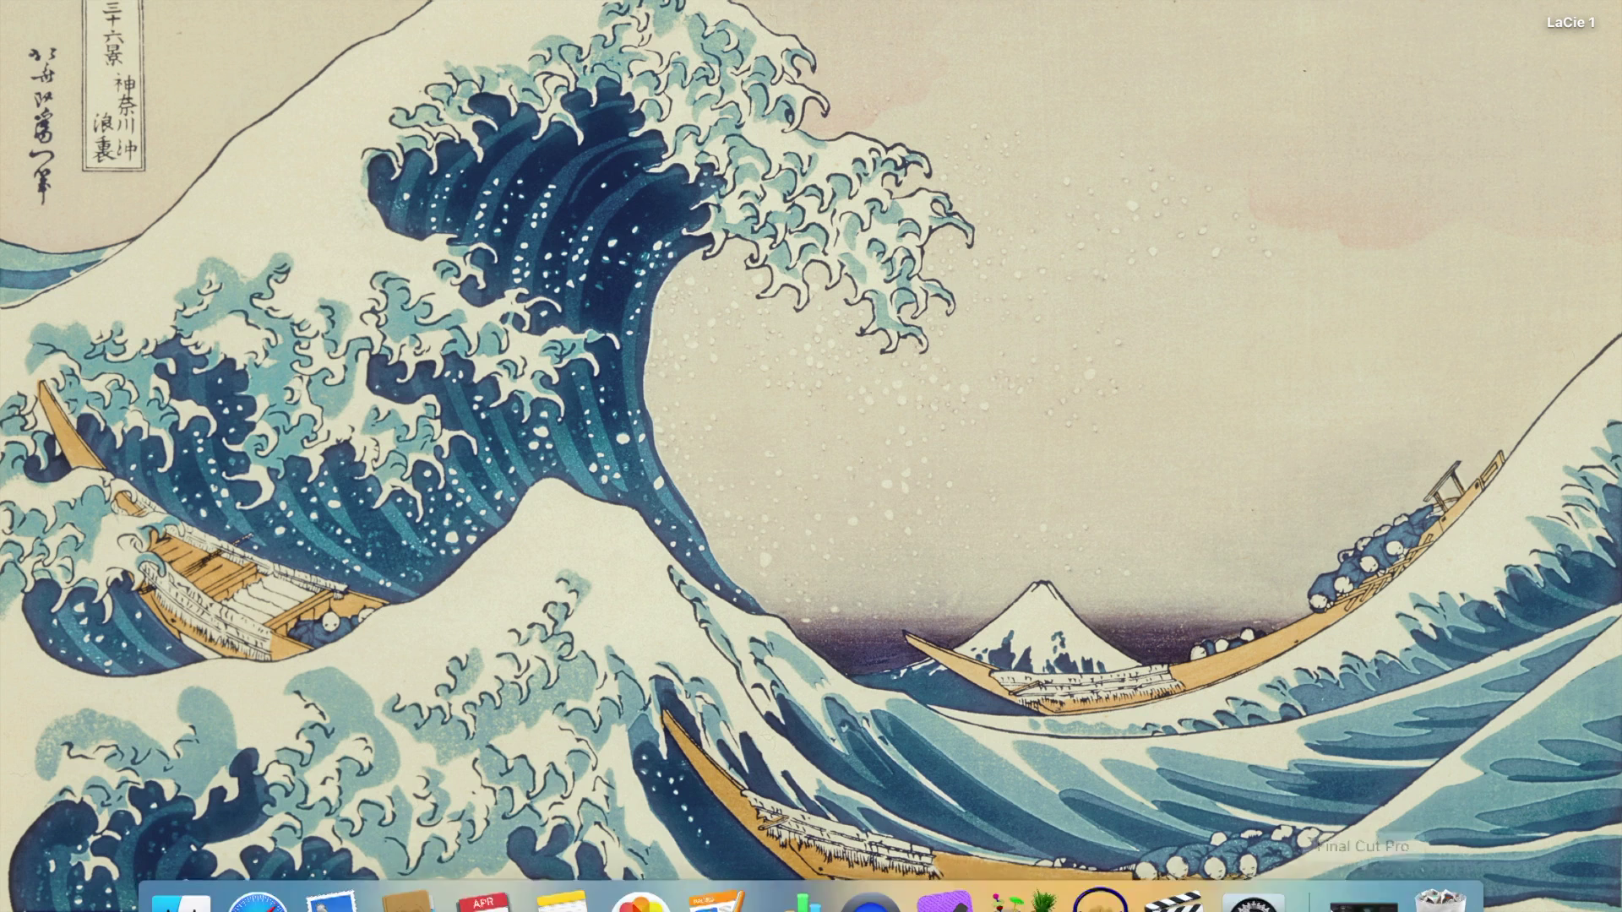
Step: Open the Riverdale Demo project and remove the Riverdale Opening Credits clip
click(1166, 874)
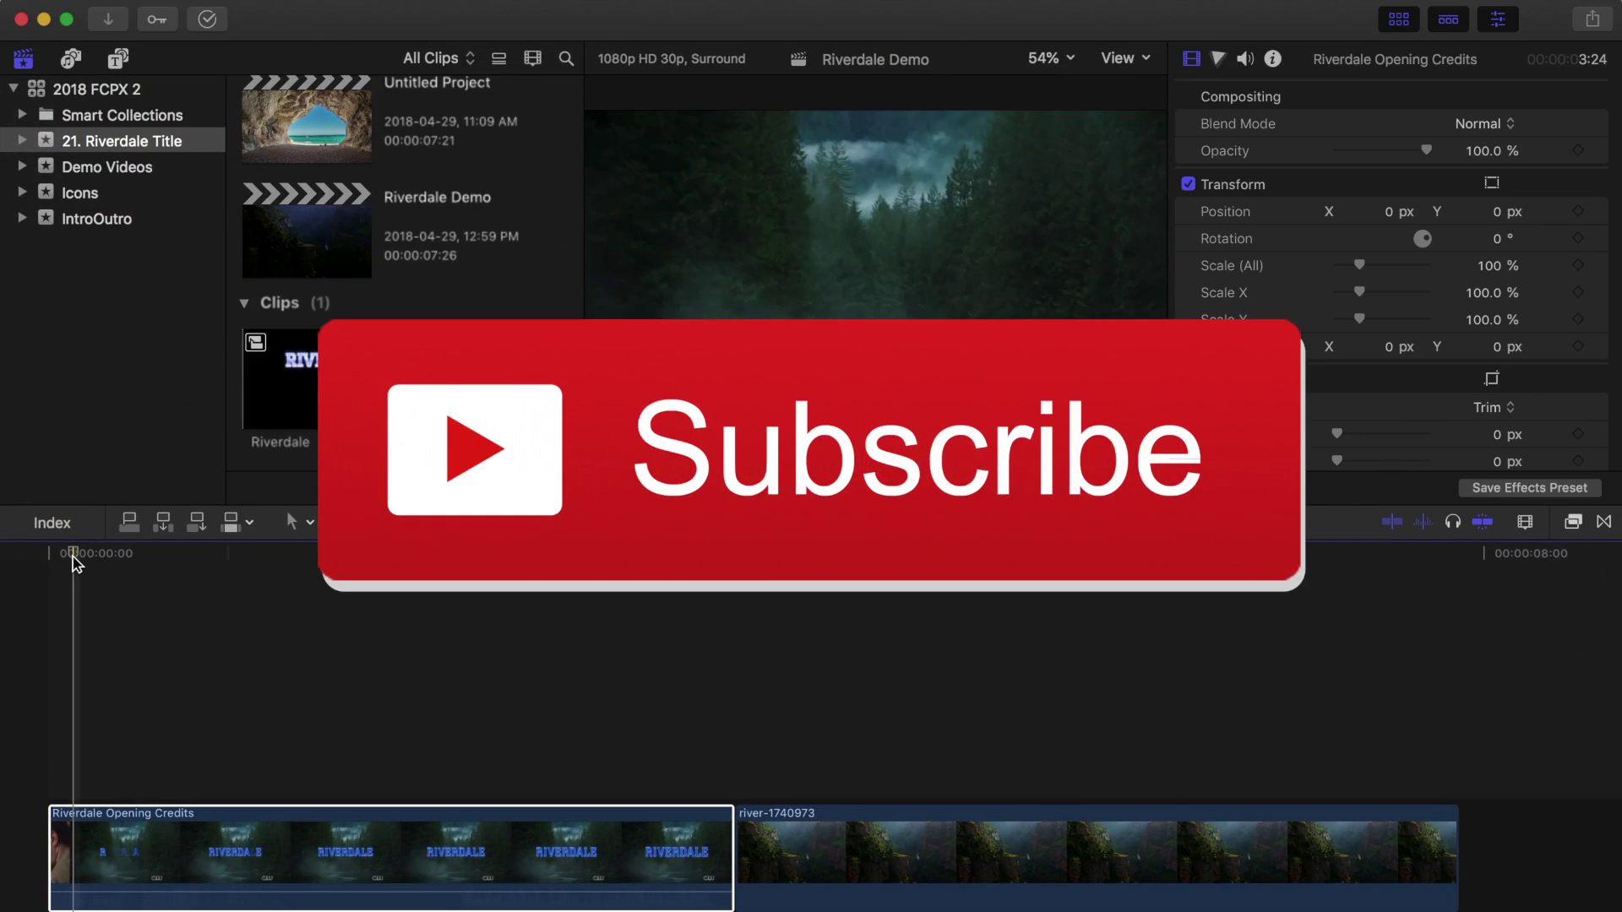
mouse_move(76, 847)
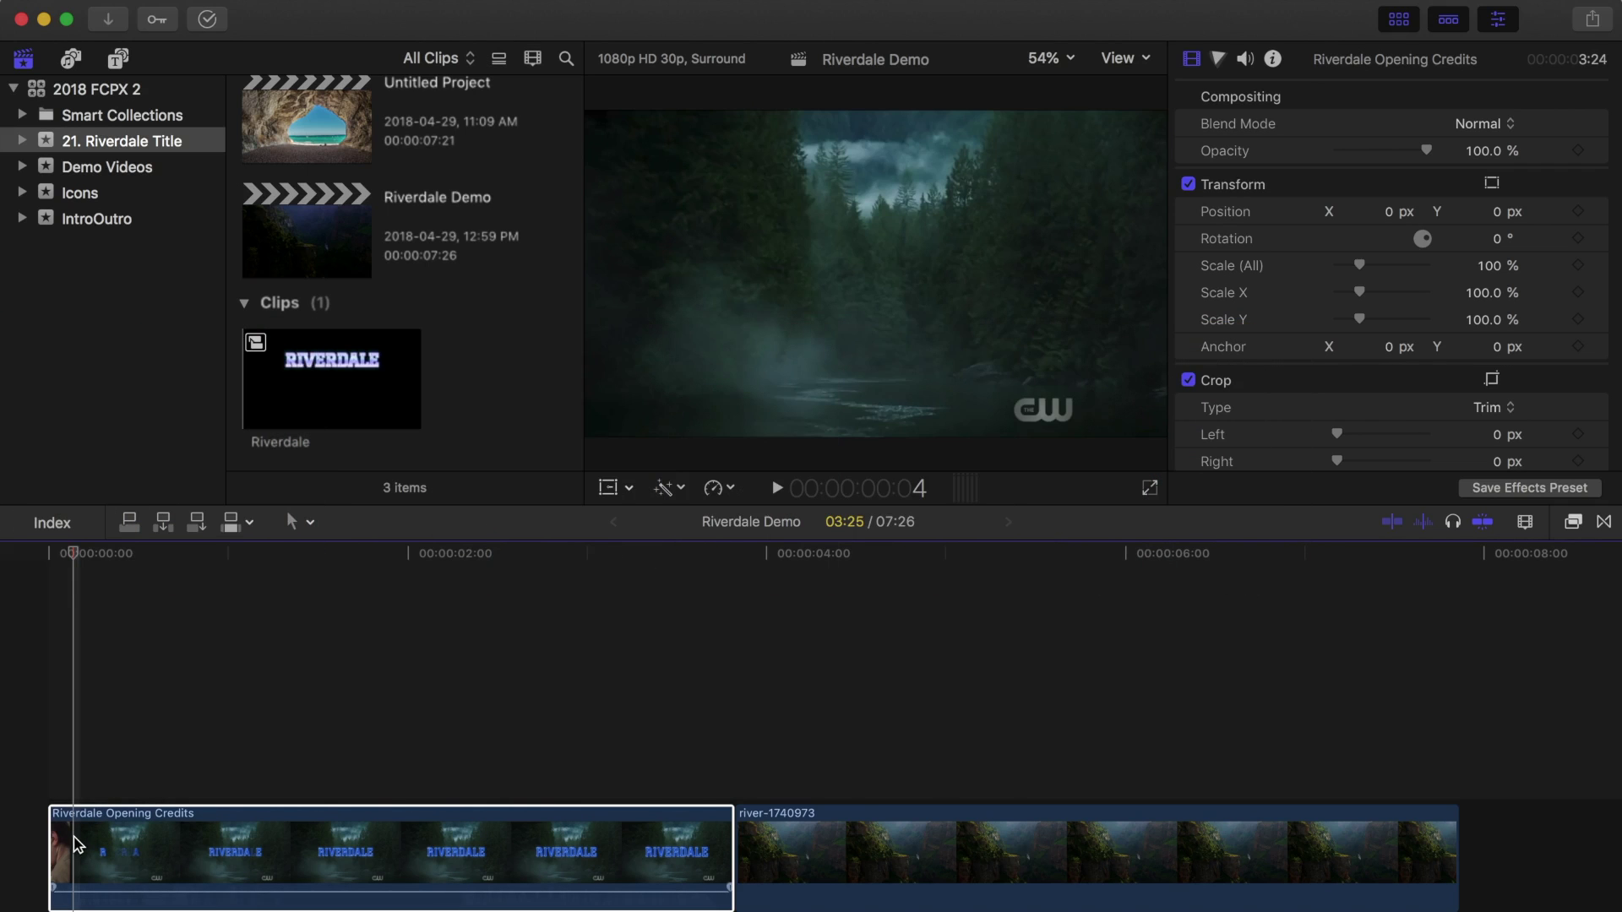
click(78, 842)
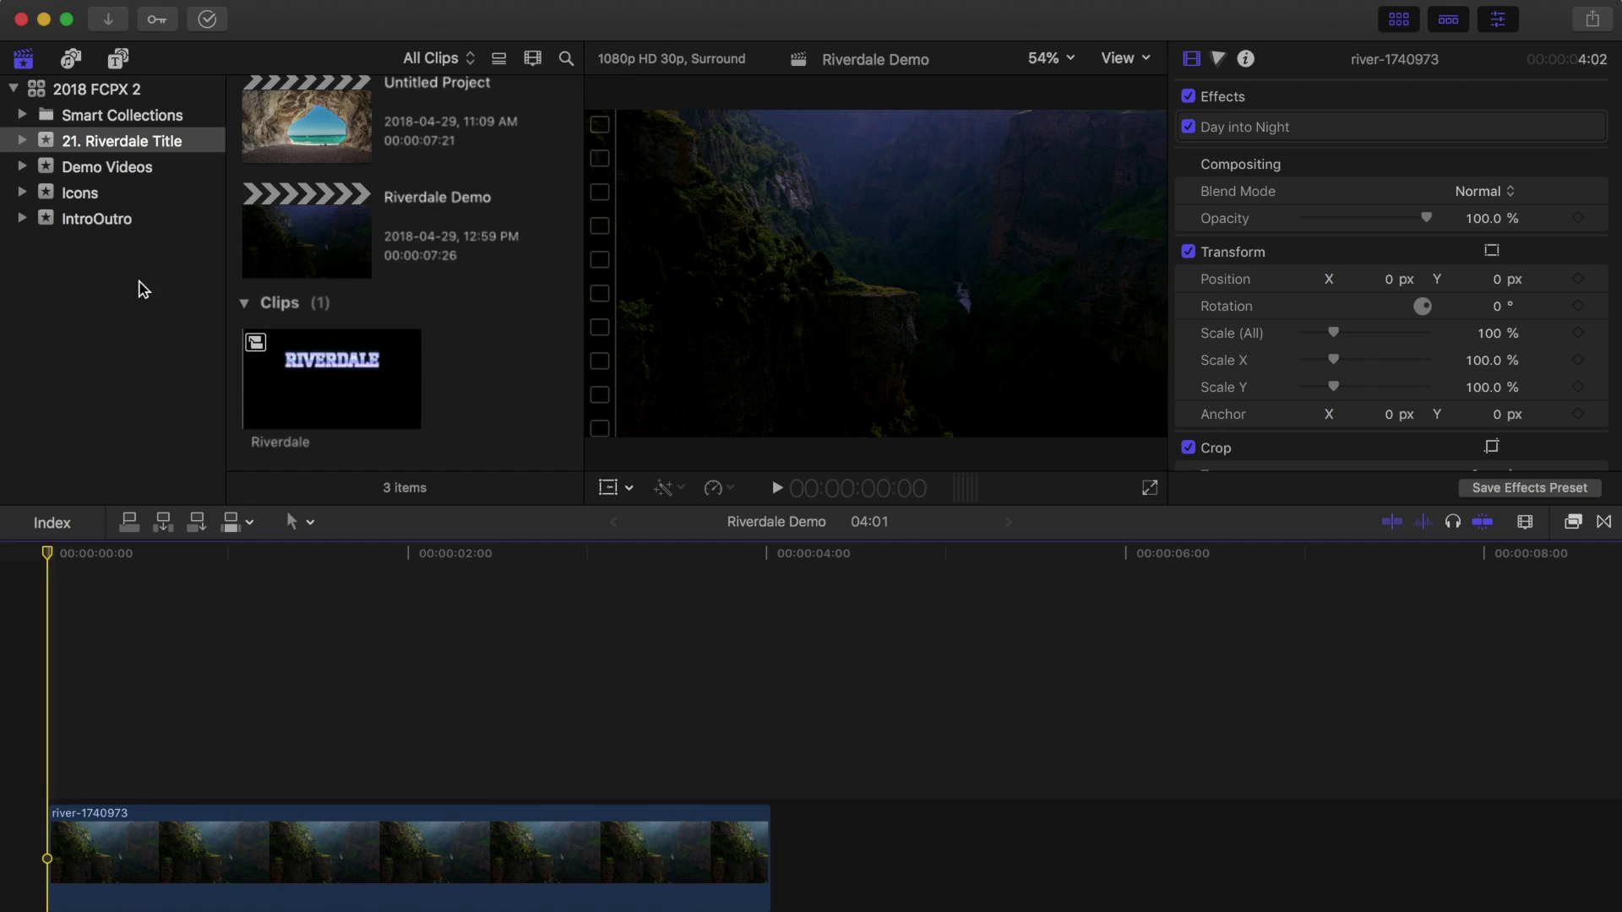
Step: Add a Basic Title above the river clip reading RIVERDALE
click(122, 62)
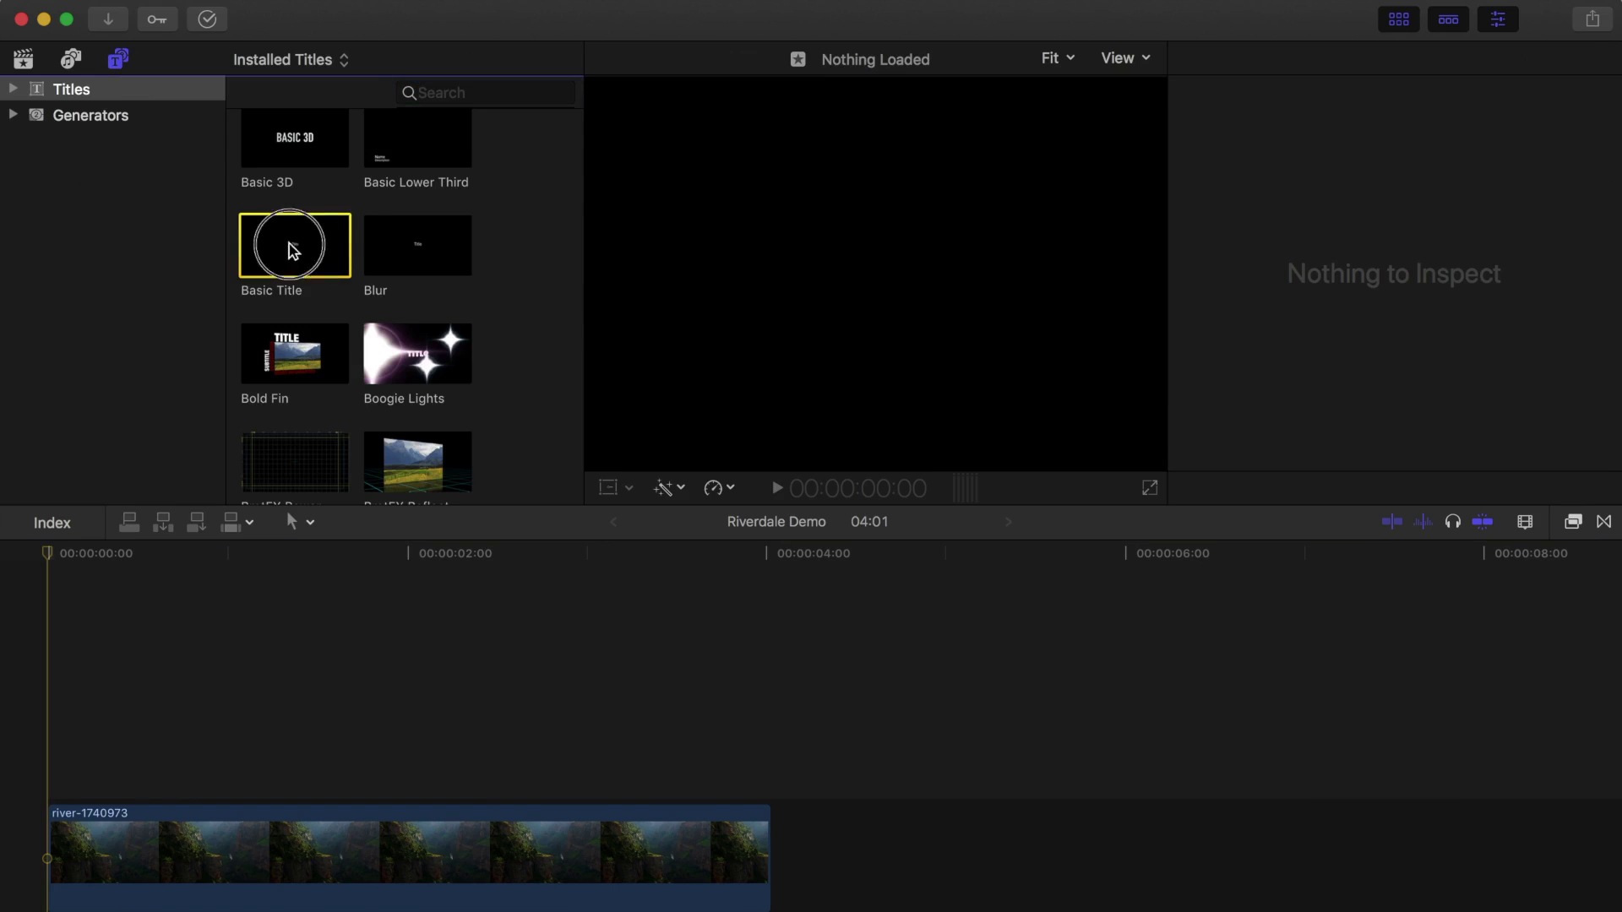
drag(292, 249, 59, 689)
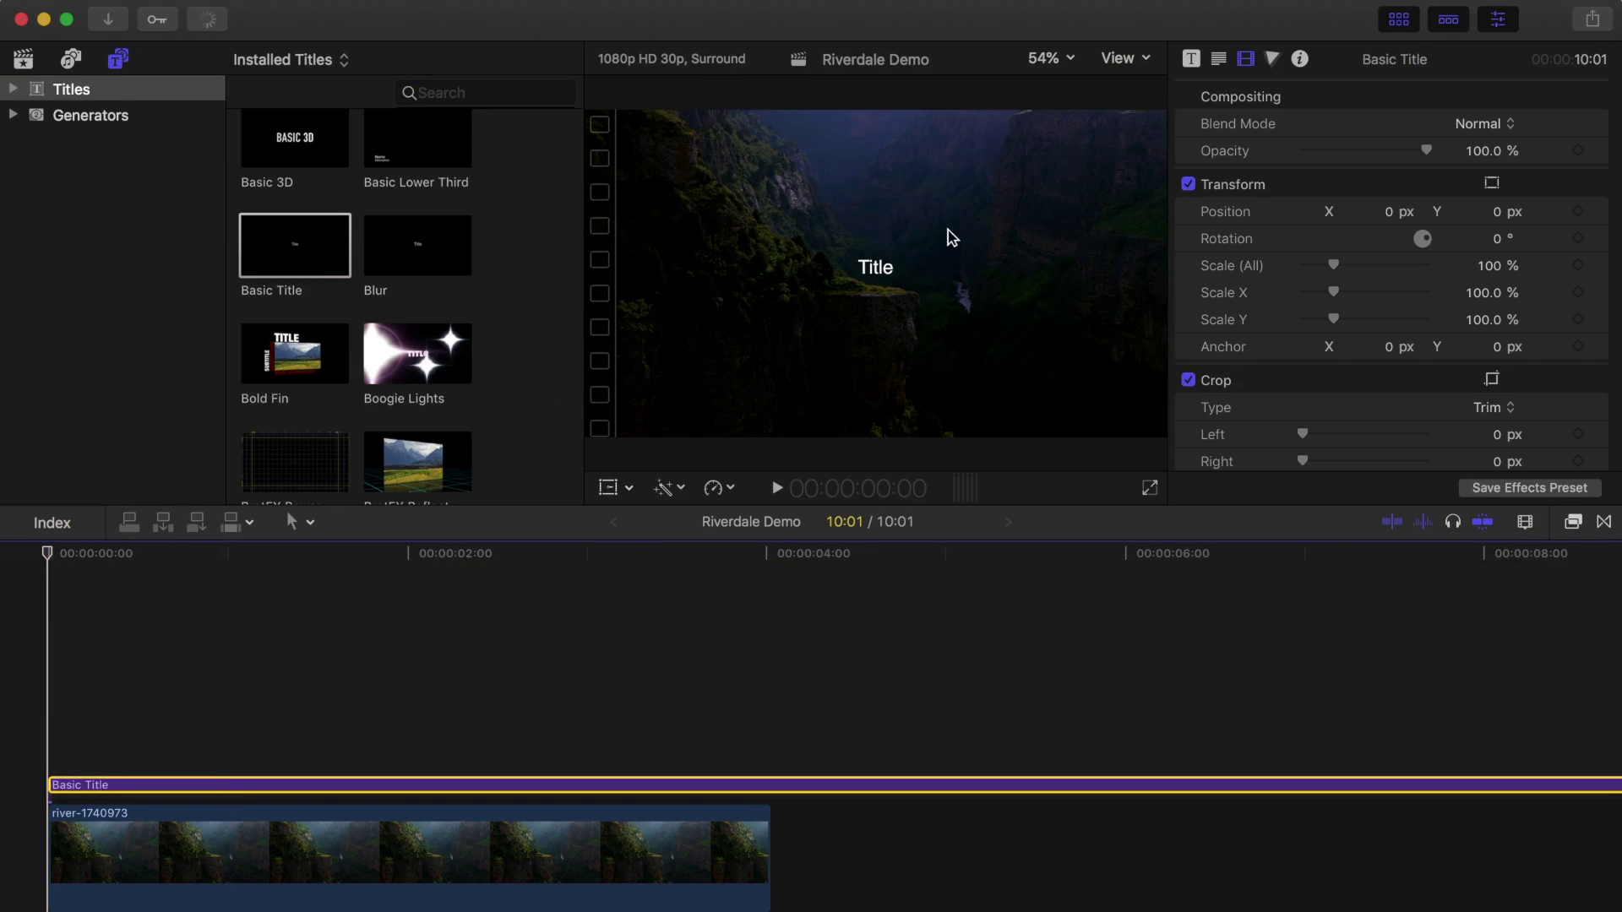
double_click(876, 267)
text(RIVERDALE)
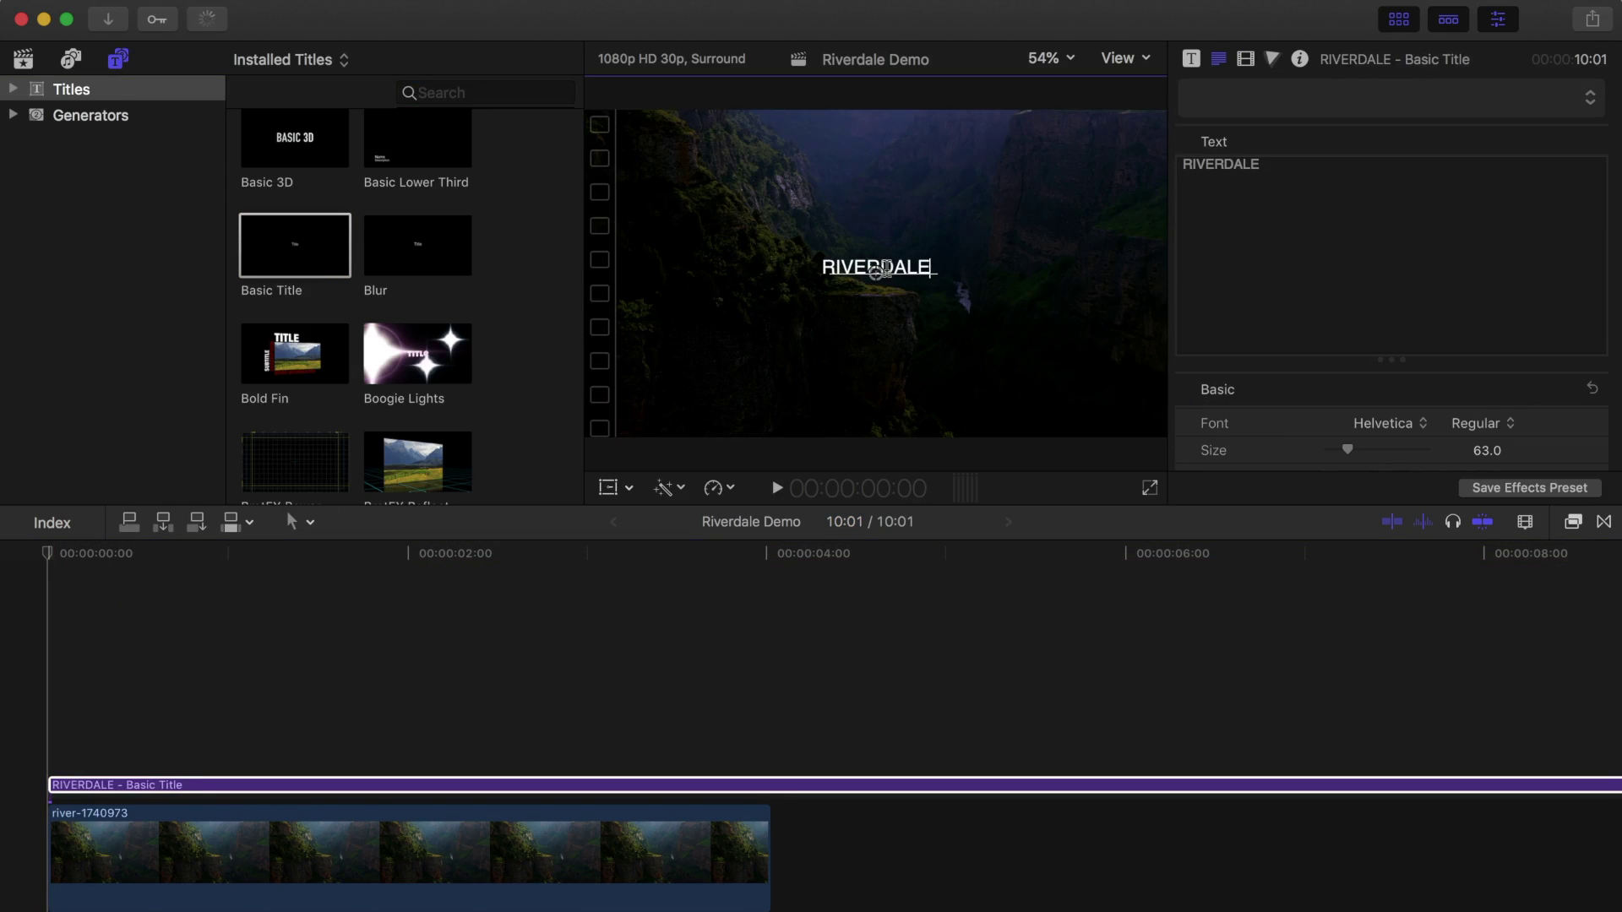
Step: Apply the 2D Styles Neon preset to the RIVERDALE title
click(689, 784)
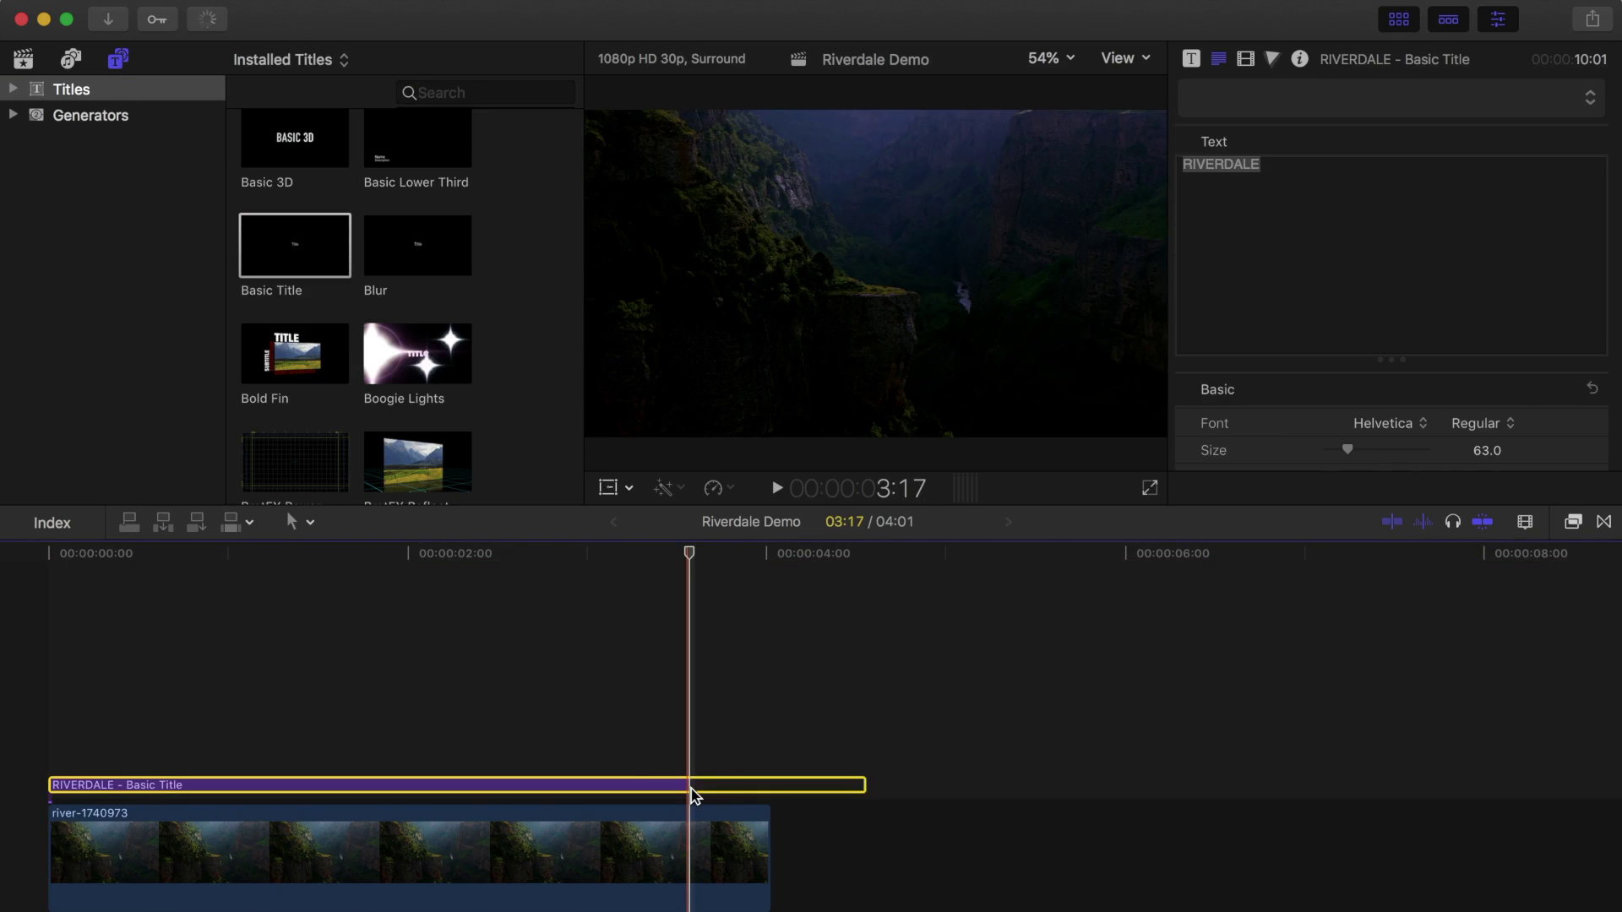
key(super+equal)
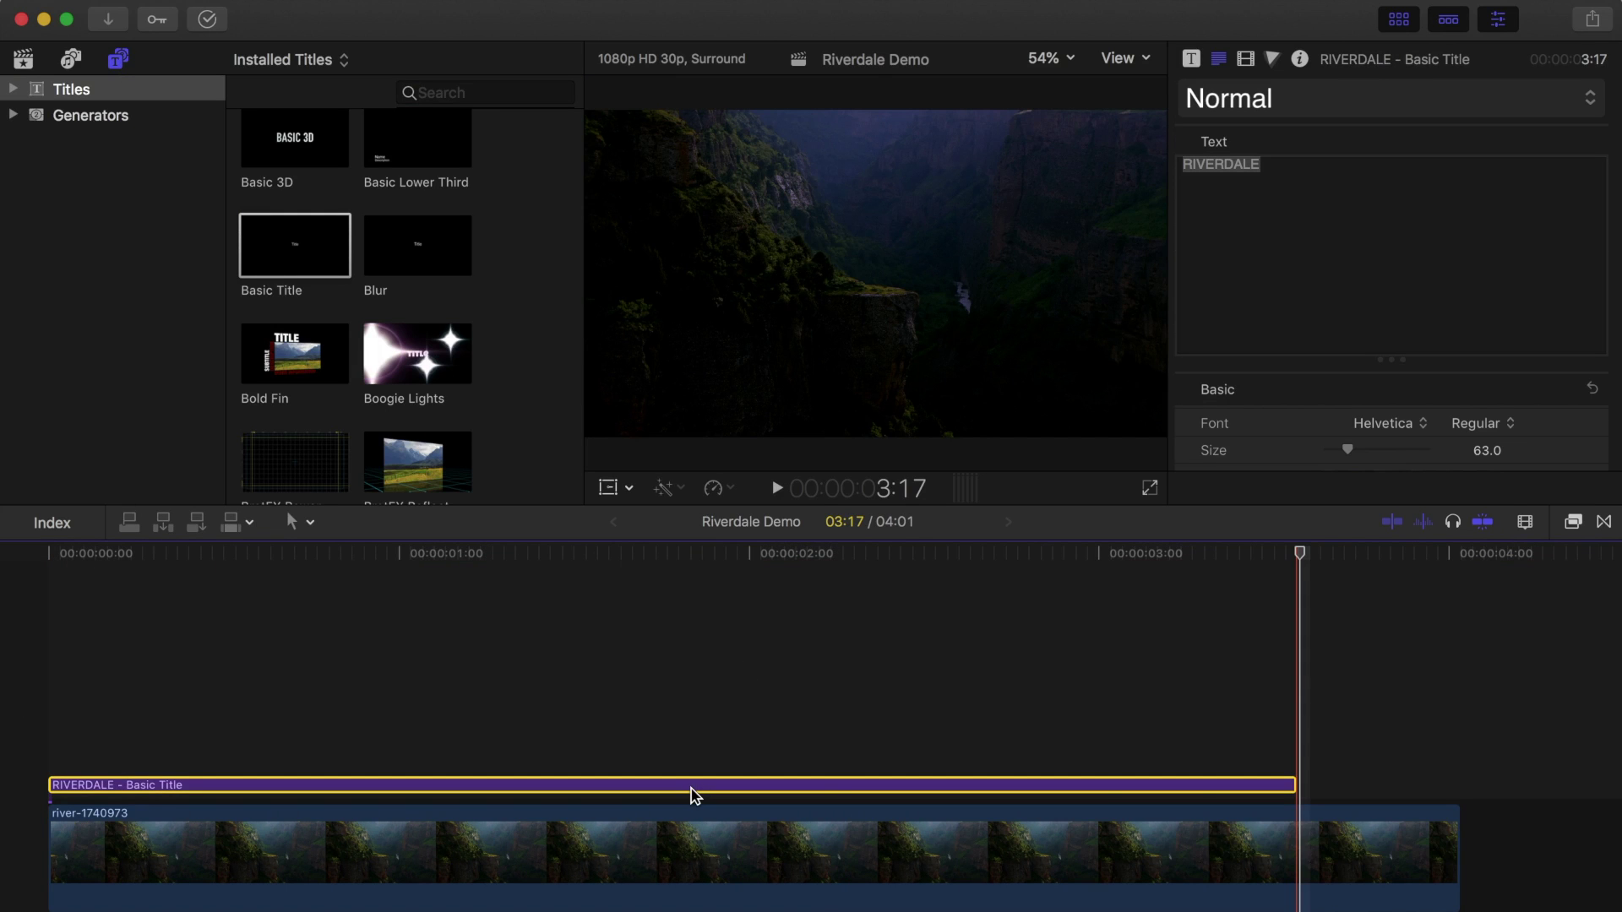
drag(1299, 553, 1192, 553)
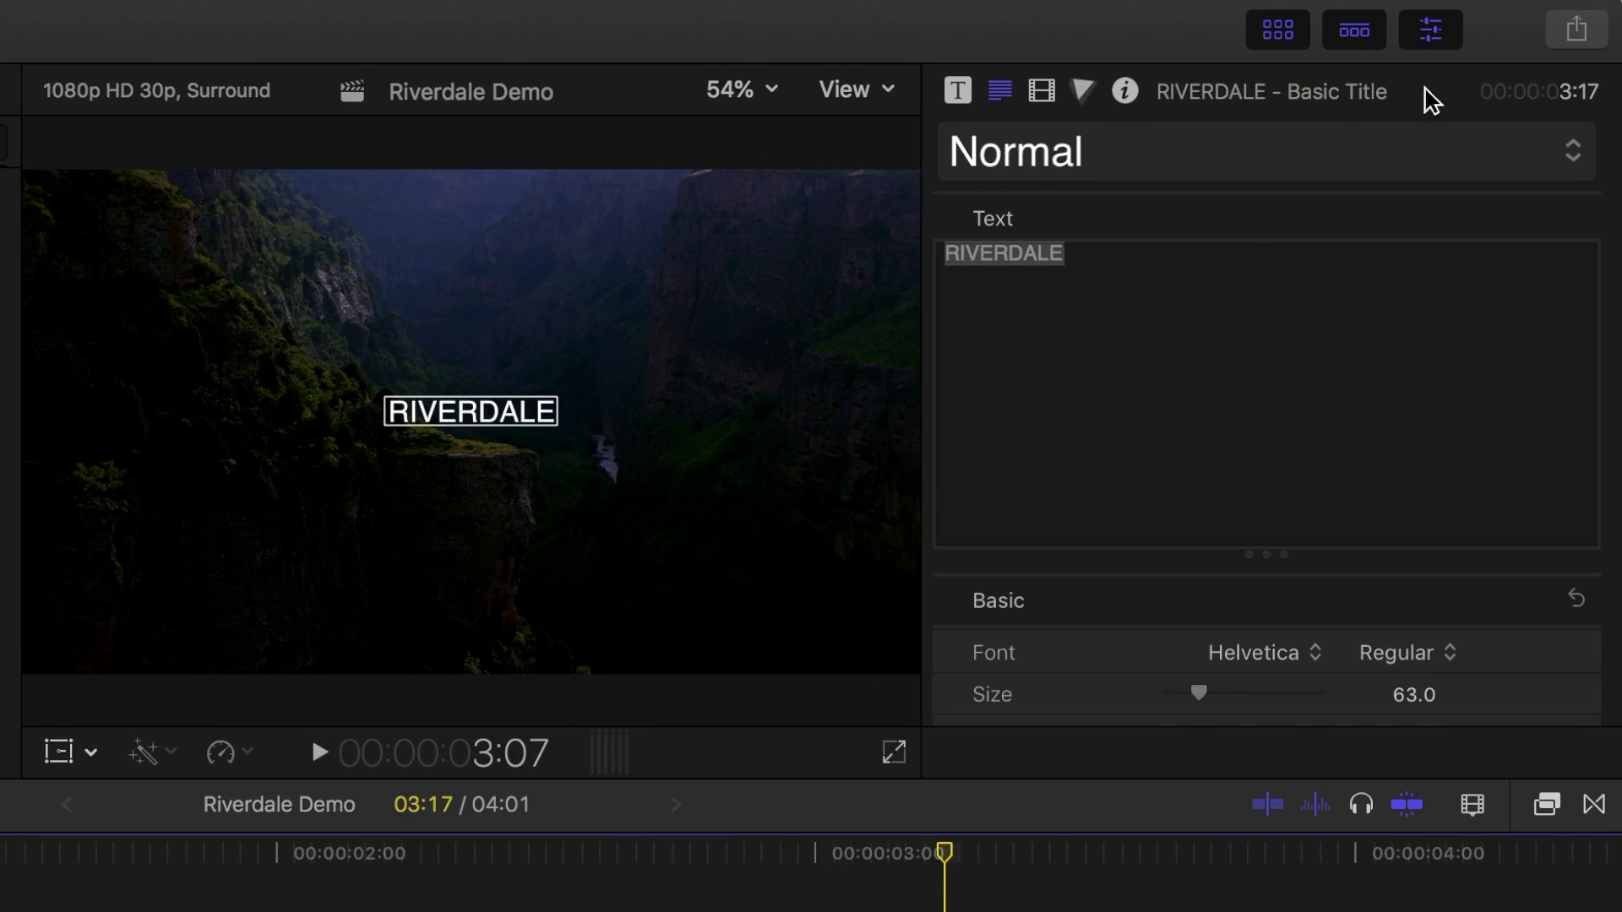
click(1573, 164)
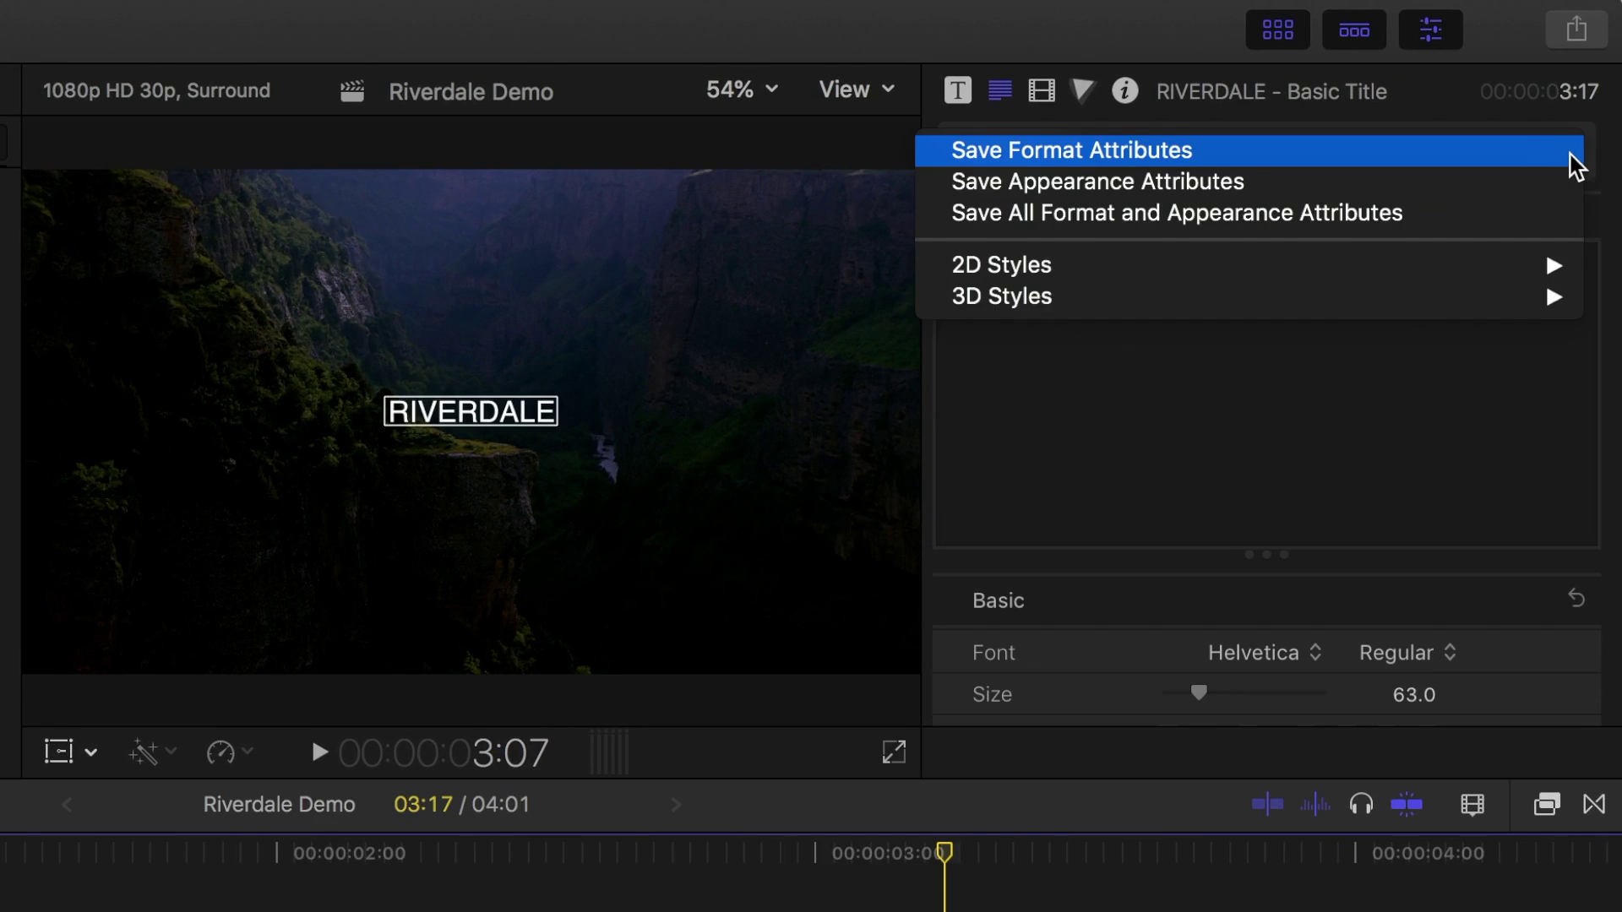
mouse_move(1249, 2)
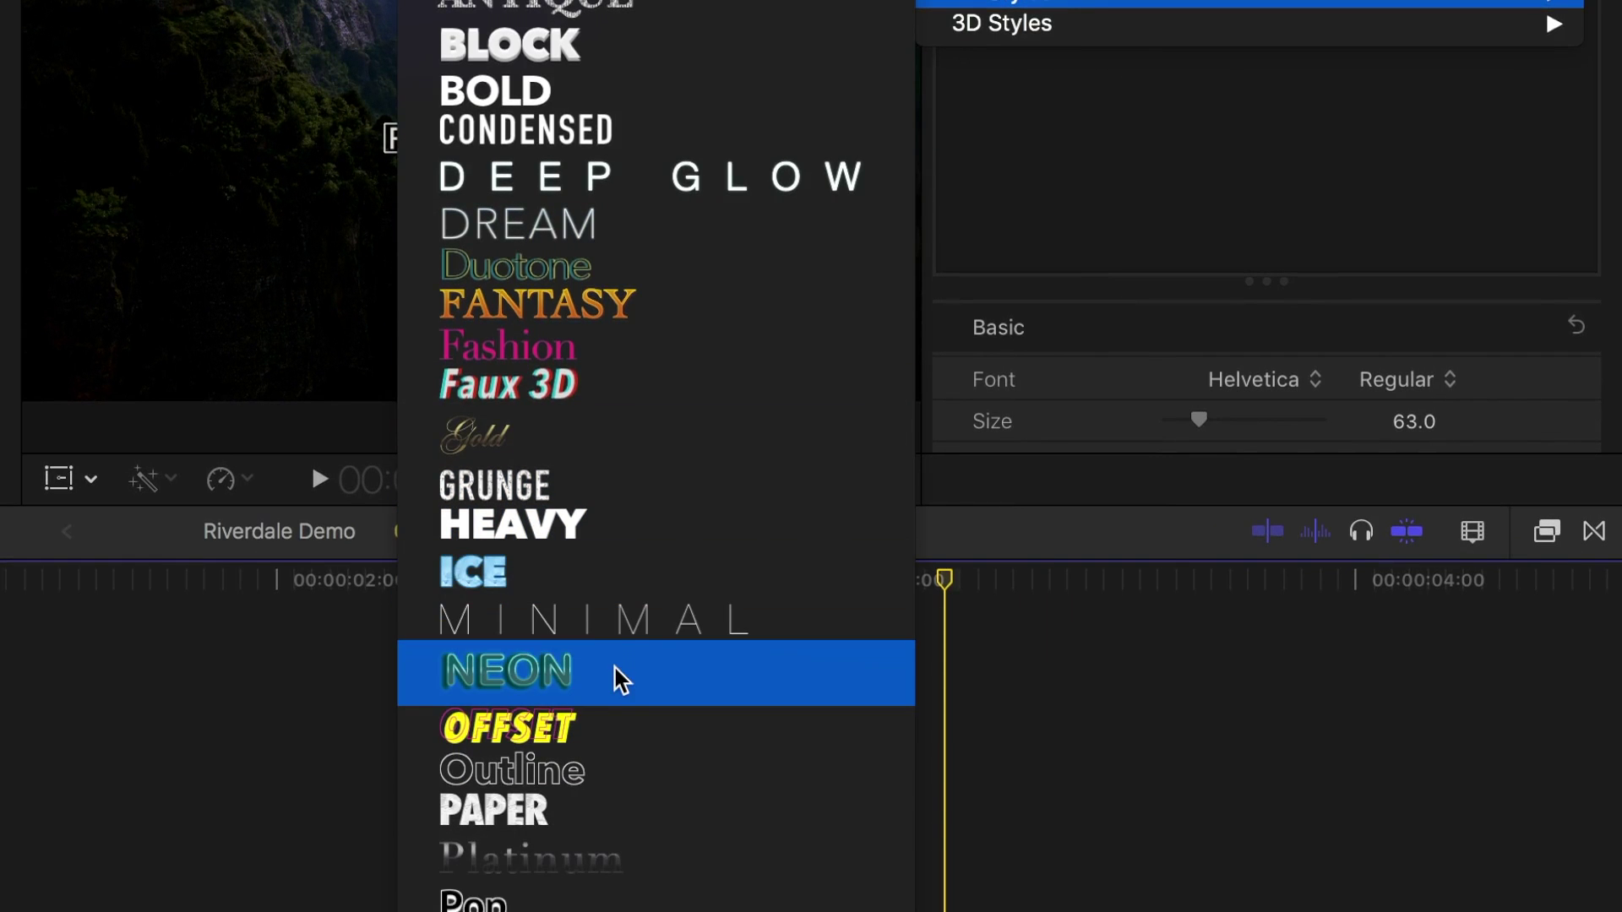
click(615, 668)
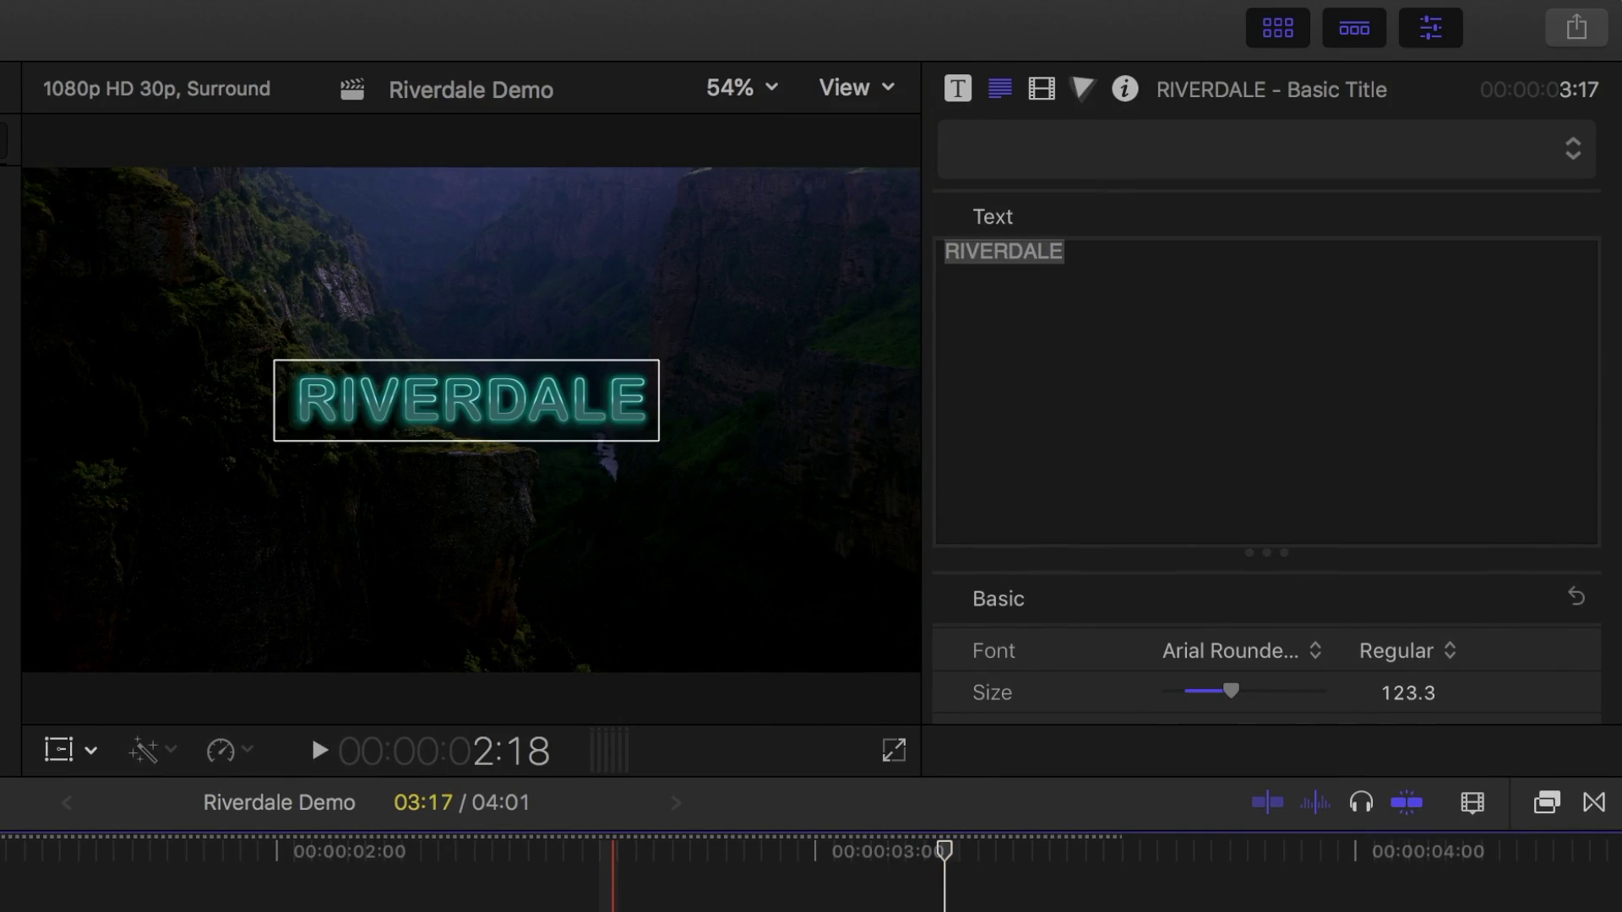
Step: Set the RIVERDALE title font to Graduate
scroll(1233, 663, down, 5)
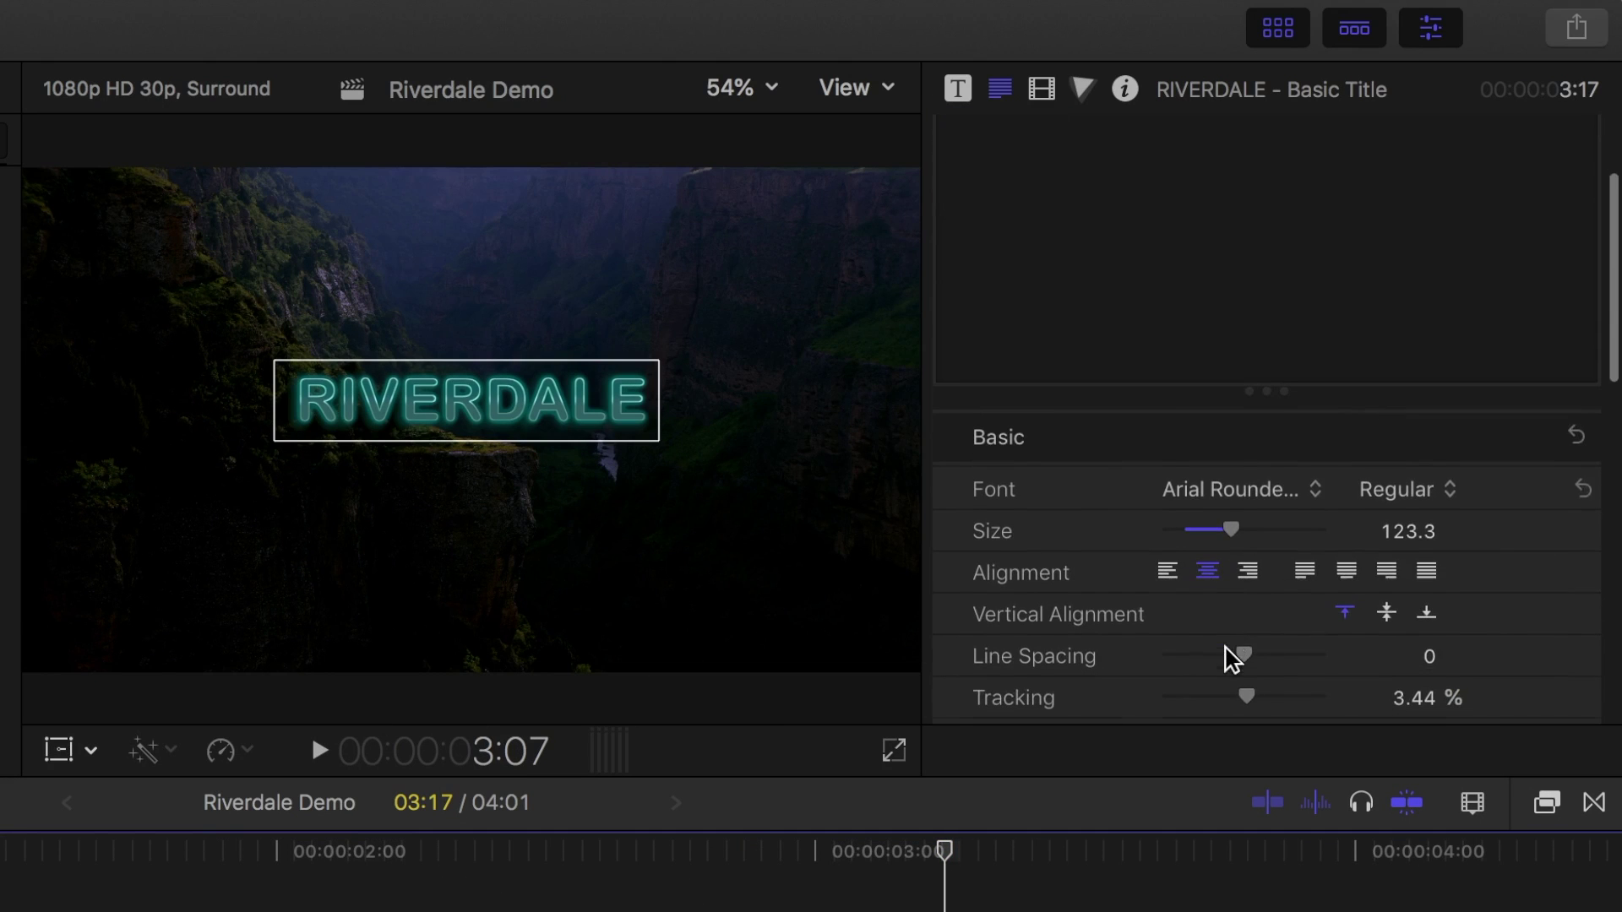
click(1302, 505)
scroll(1321, 499, down, 10)
scroll(1323, 504, down, 8)
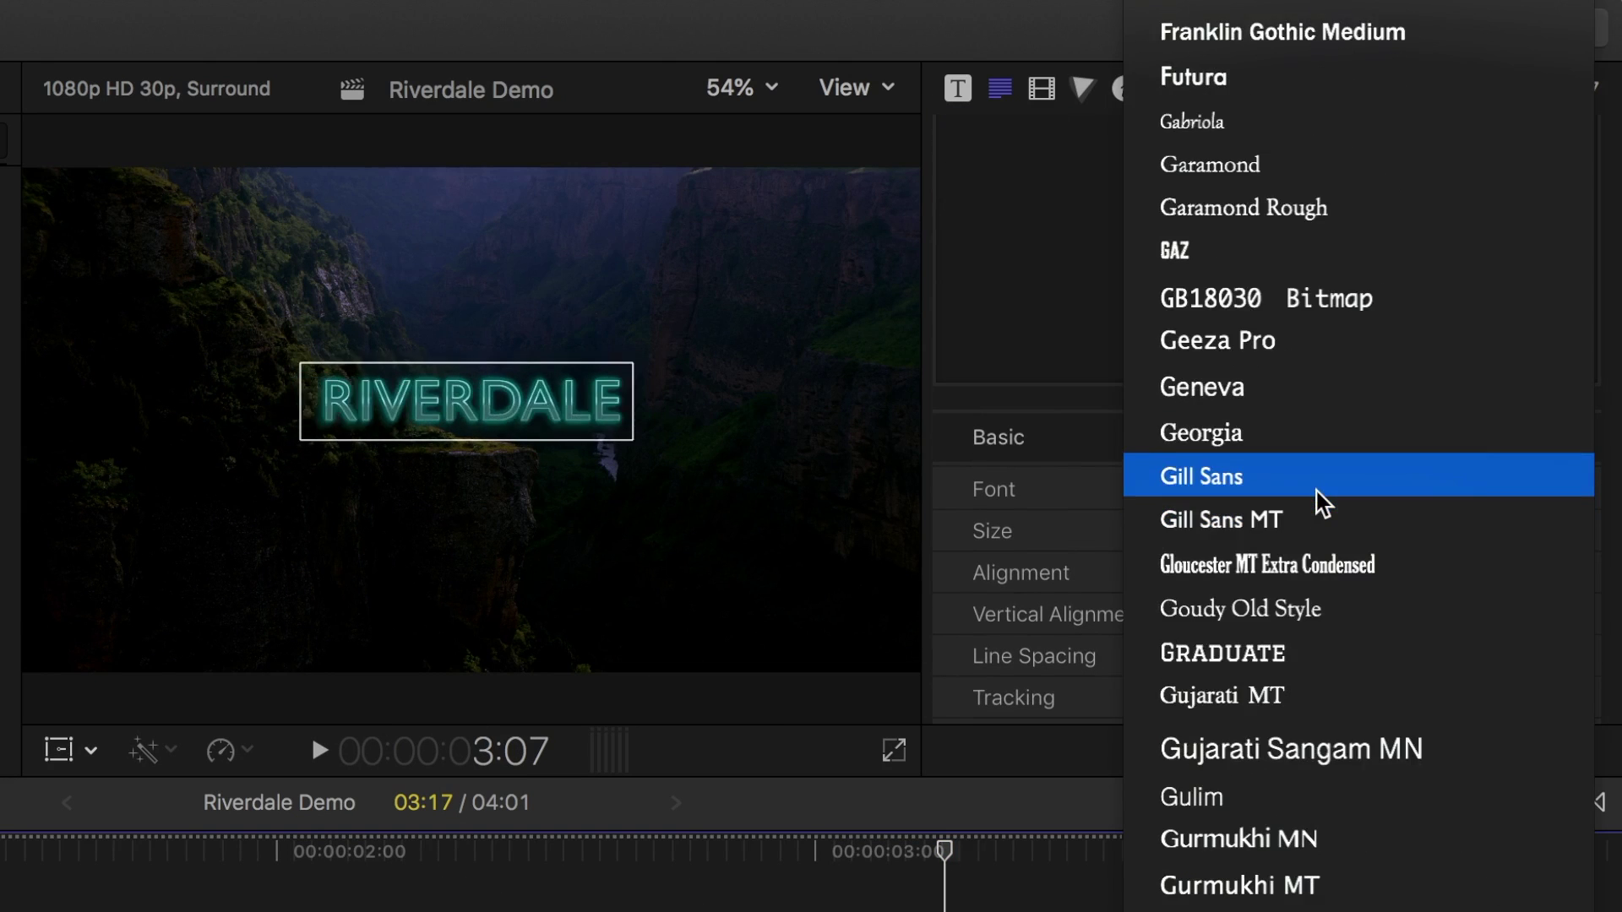
scroll(1318, 541, down, 1)
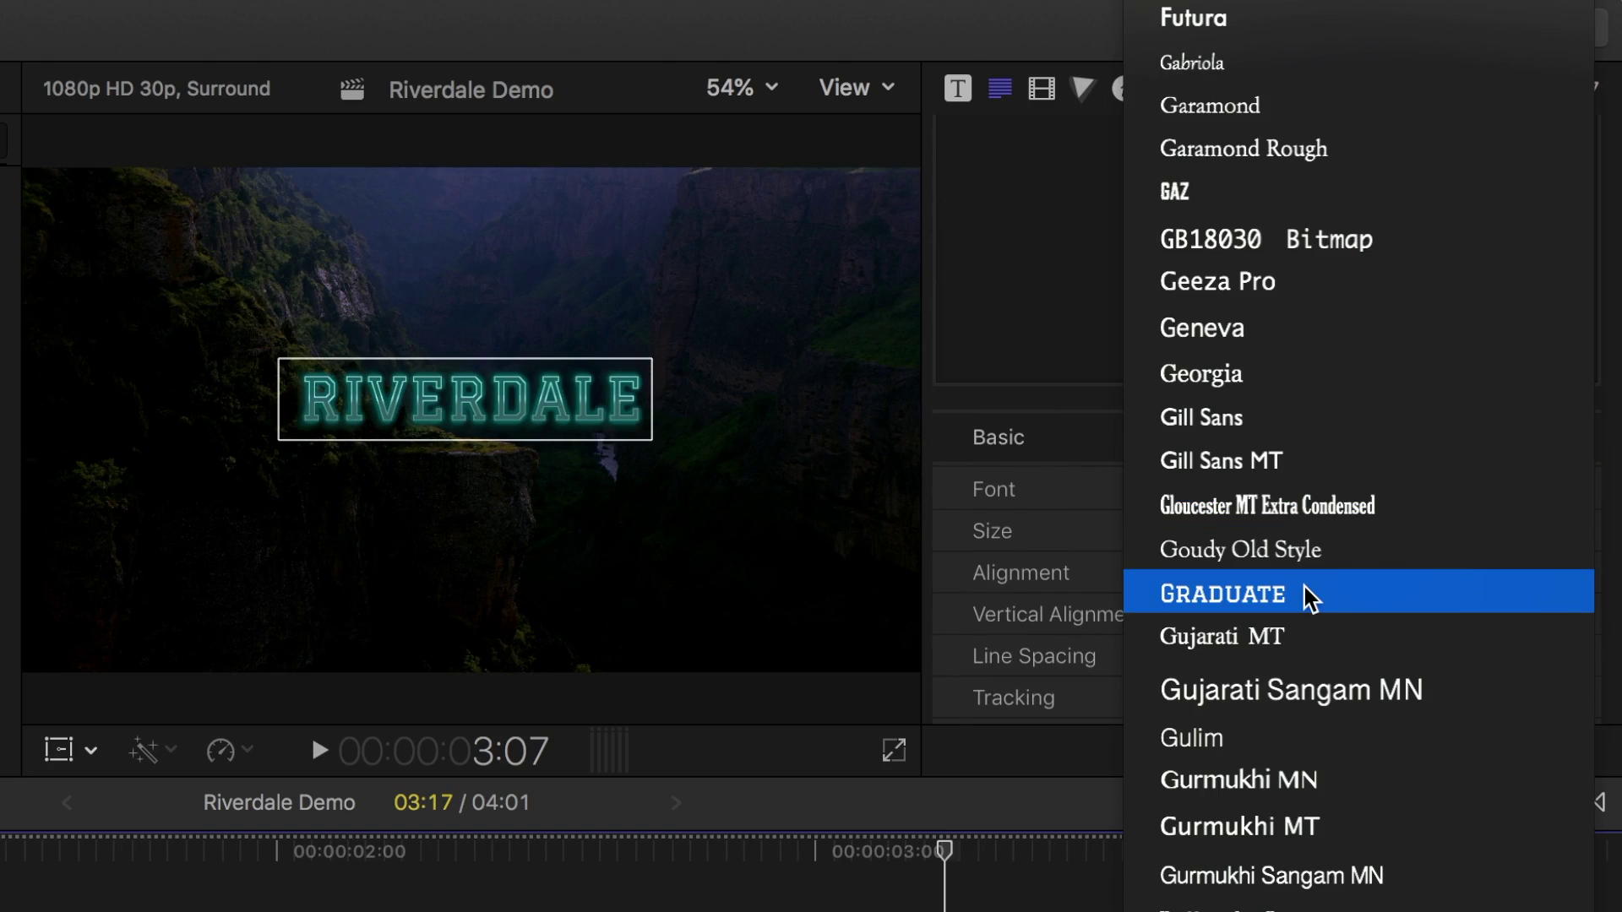
click(1311, 596)
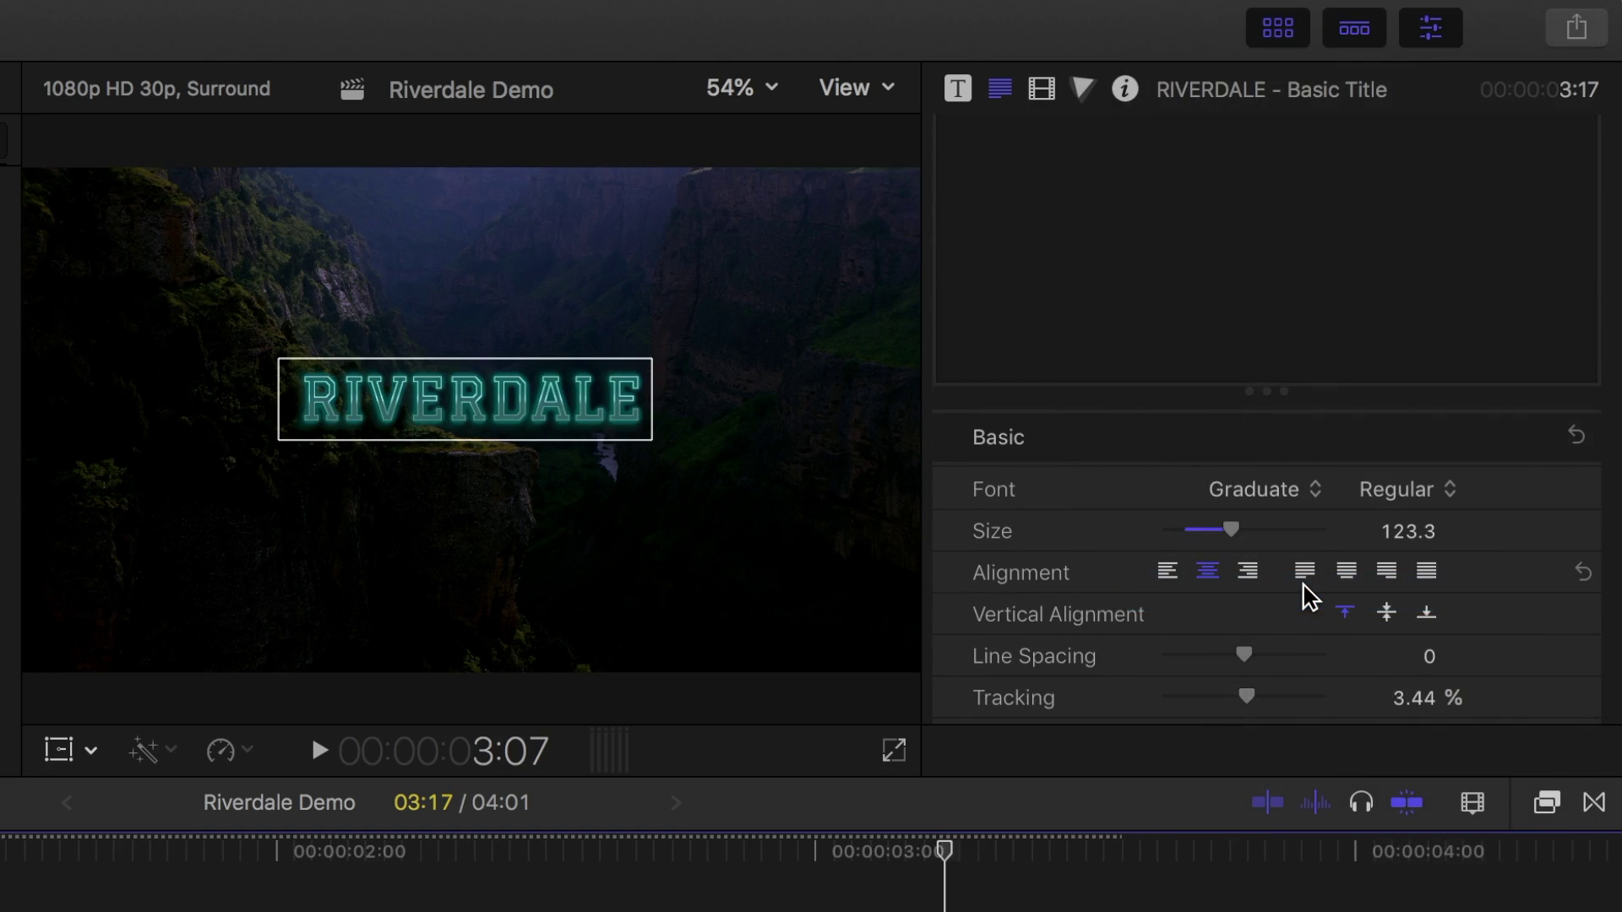
Step: Make the title face and outline gradient stops blue
scroll(1304, 435, down, 15)
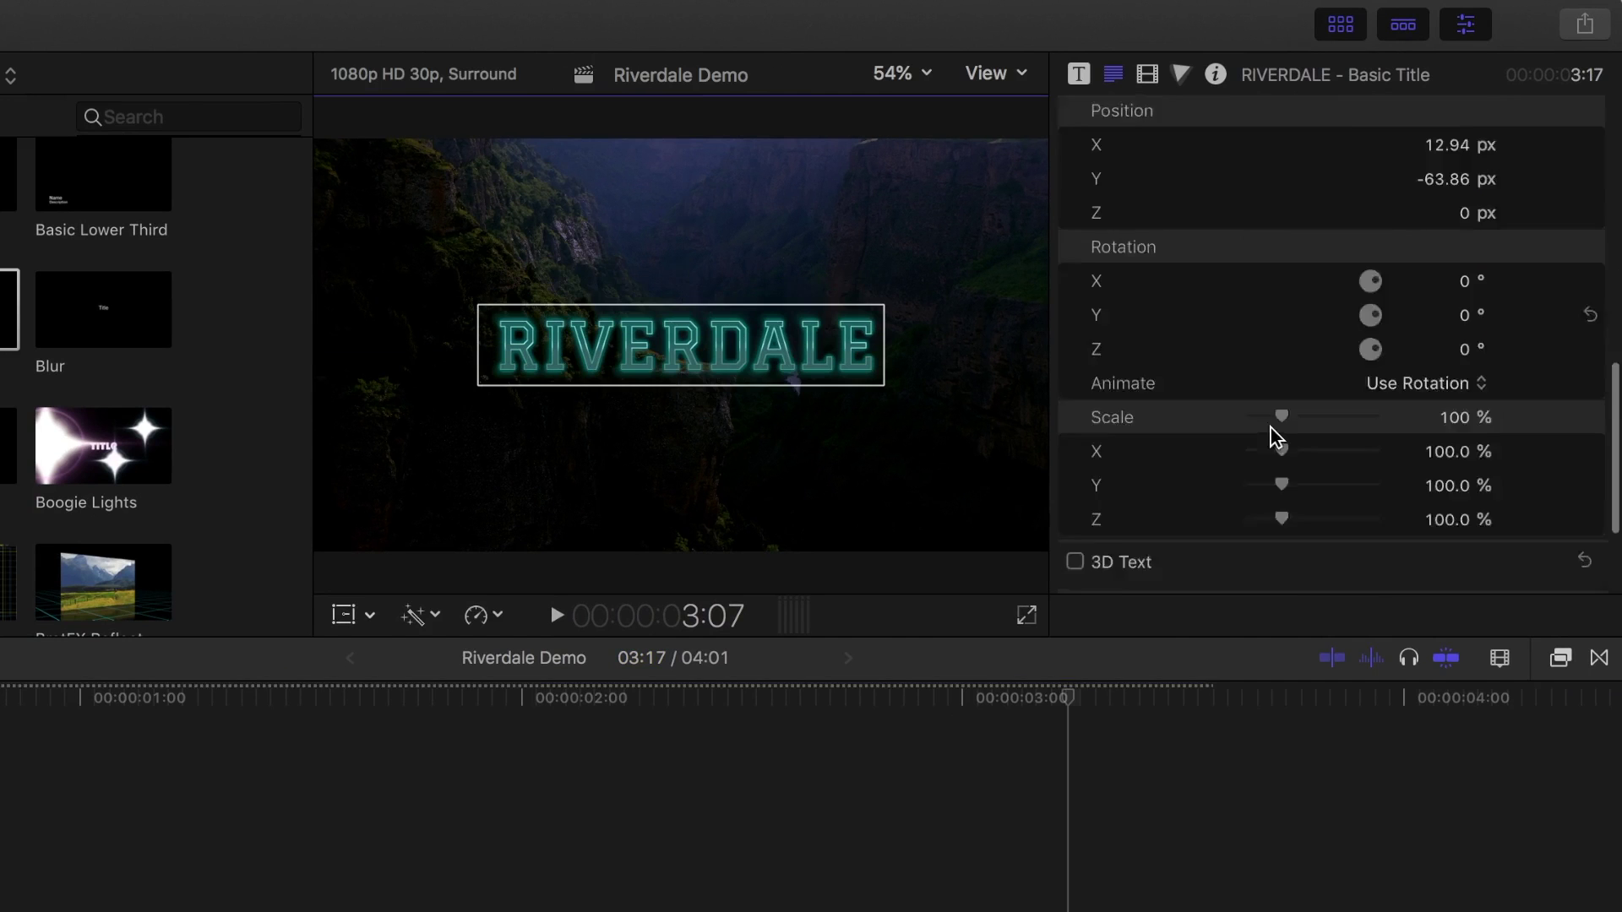
scroll(1449, 586, down, 5)
click(1448, 586)
scroll(1376, 464, down, 5)
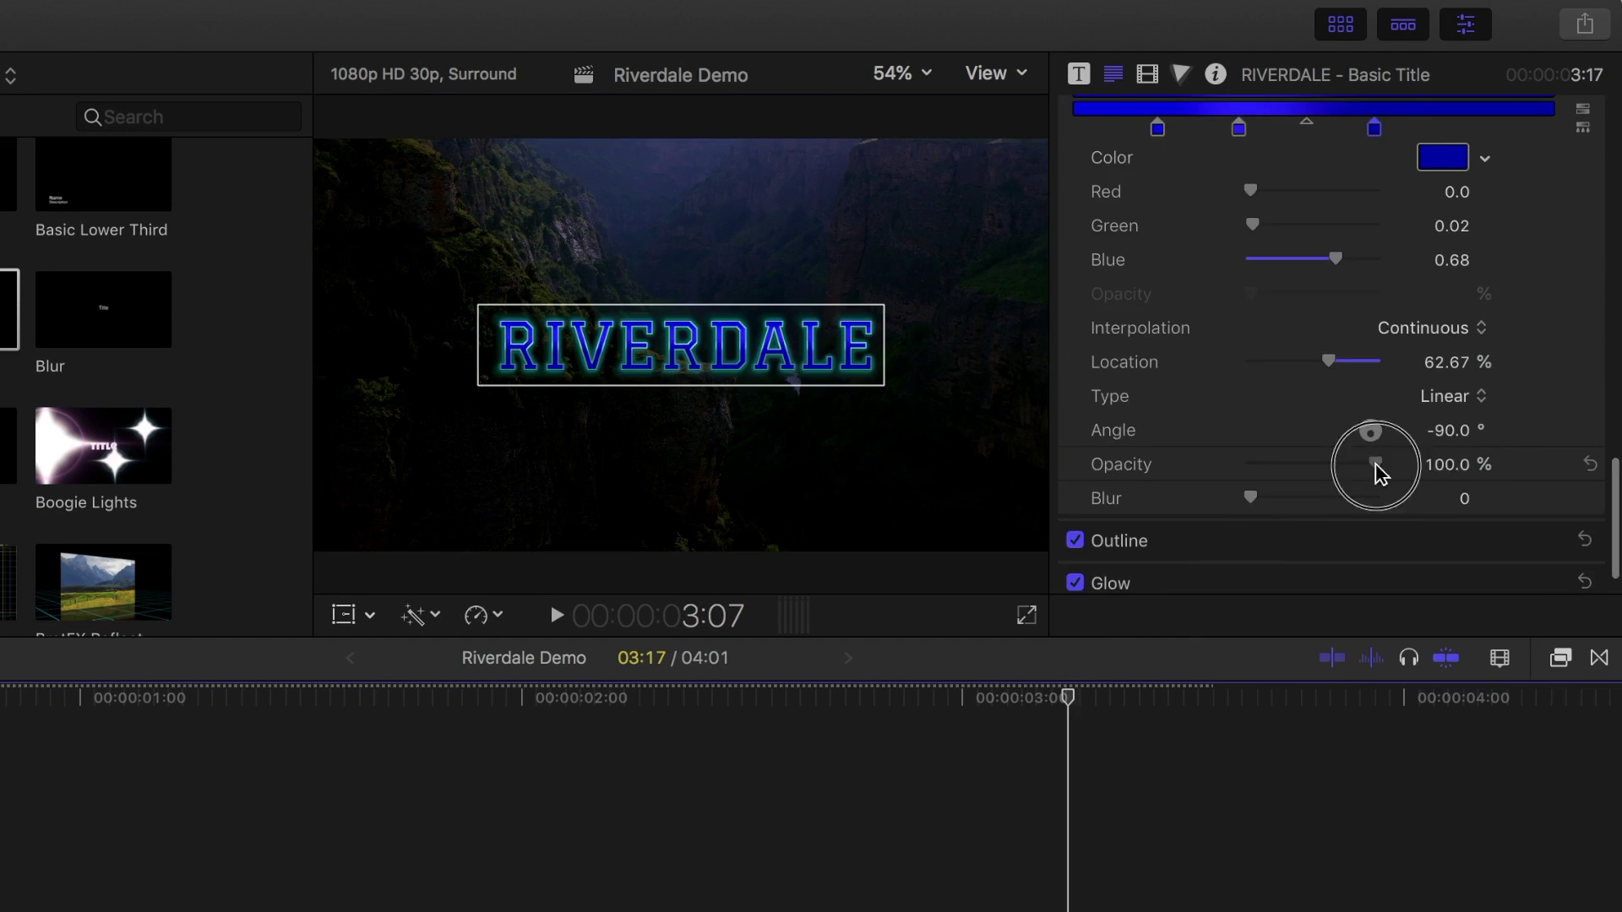
click(1077, 427)
scroll(1352, 380, down, 3)
click(1445, 300)
click(1205, 270)
click(1484, 301)
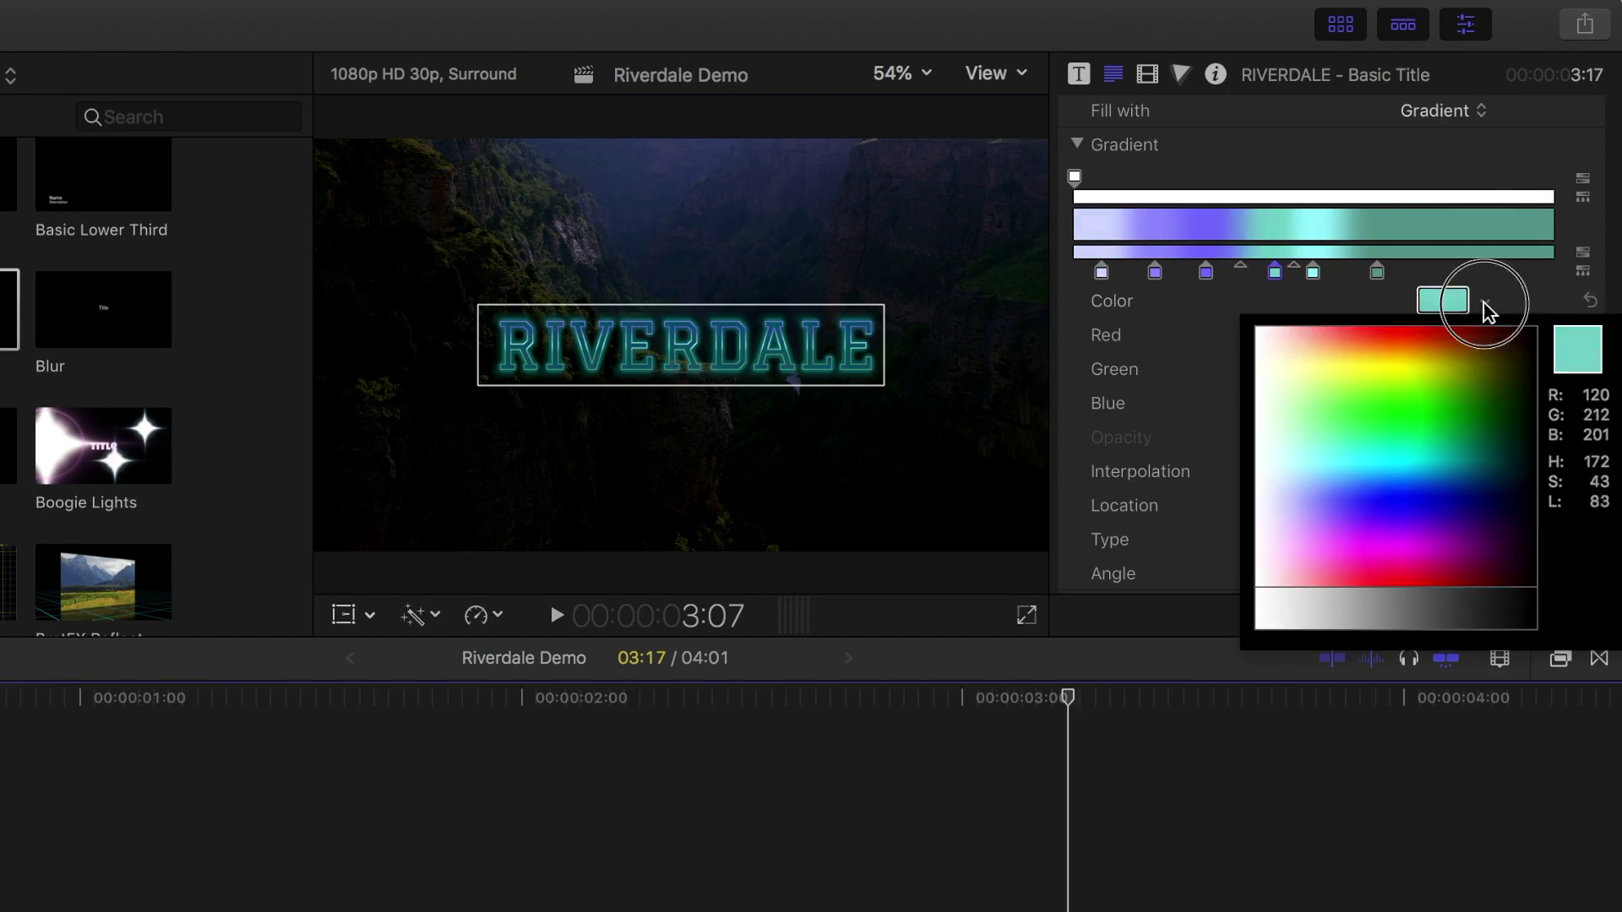
click(1349, 490)
Step: Set the glow and drop shadow colours to blue
scroll(1372, 481, down, 5)
click(1484, 441)
click(1427, 642)
scroll(1473, 438, down, 3)
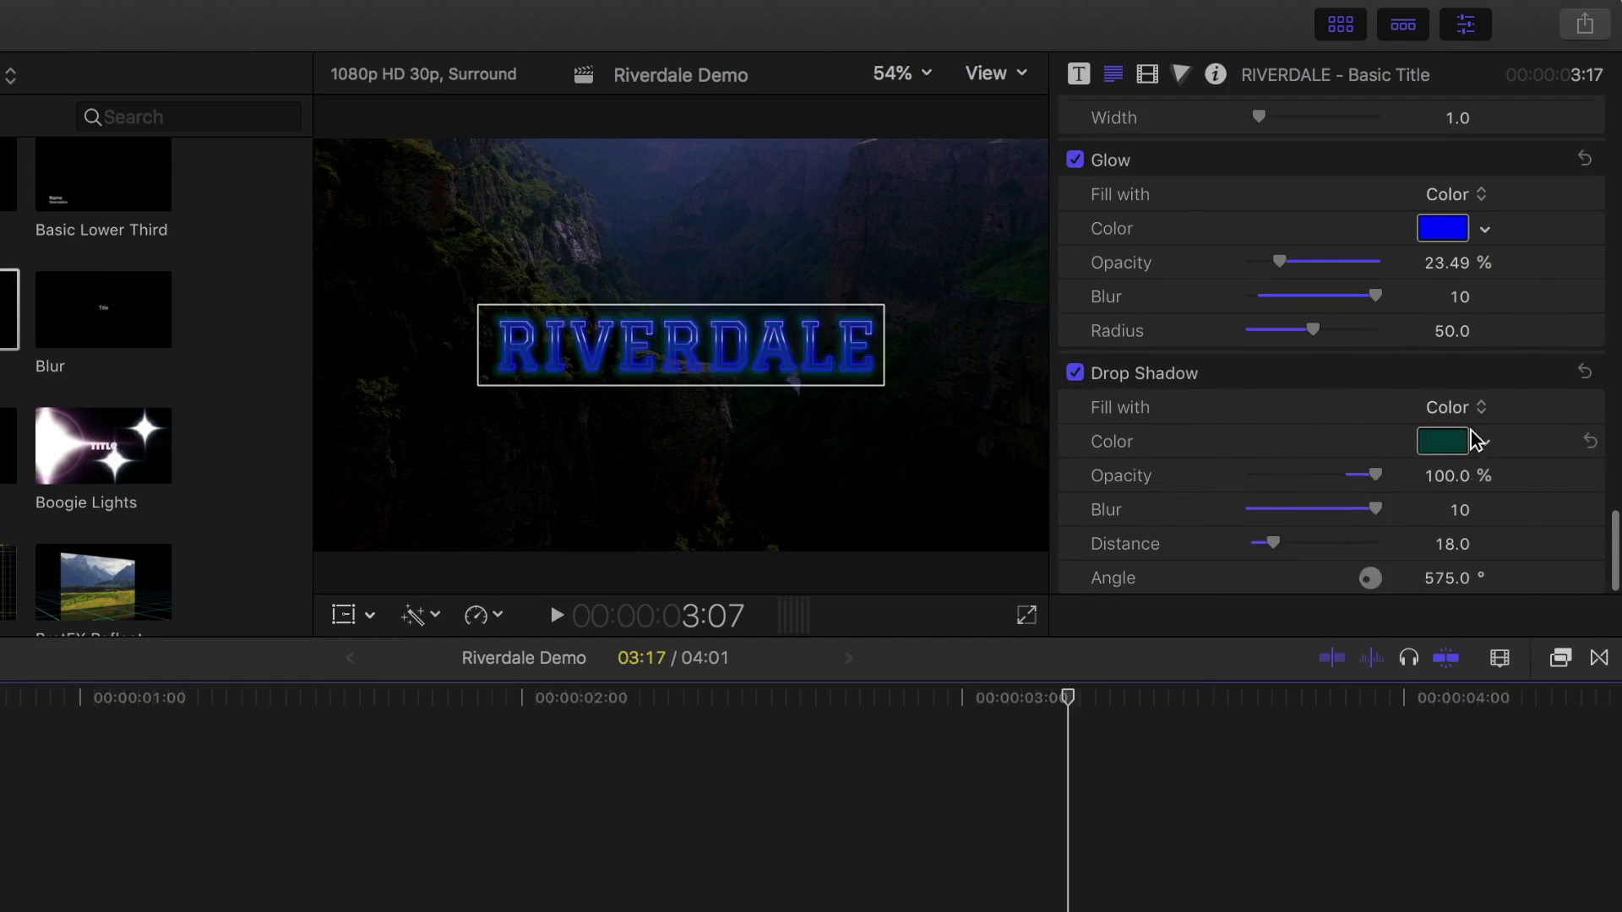
click(1484, 442)
click(1434, 642)
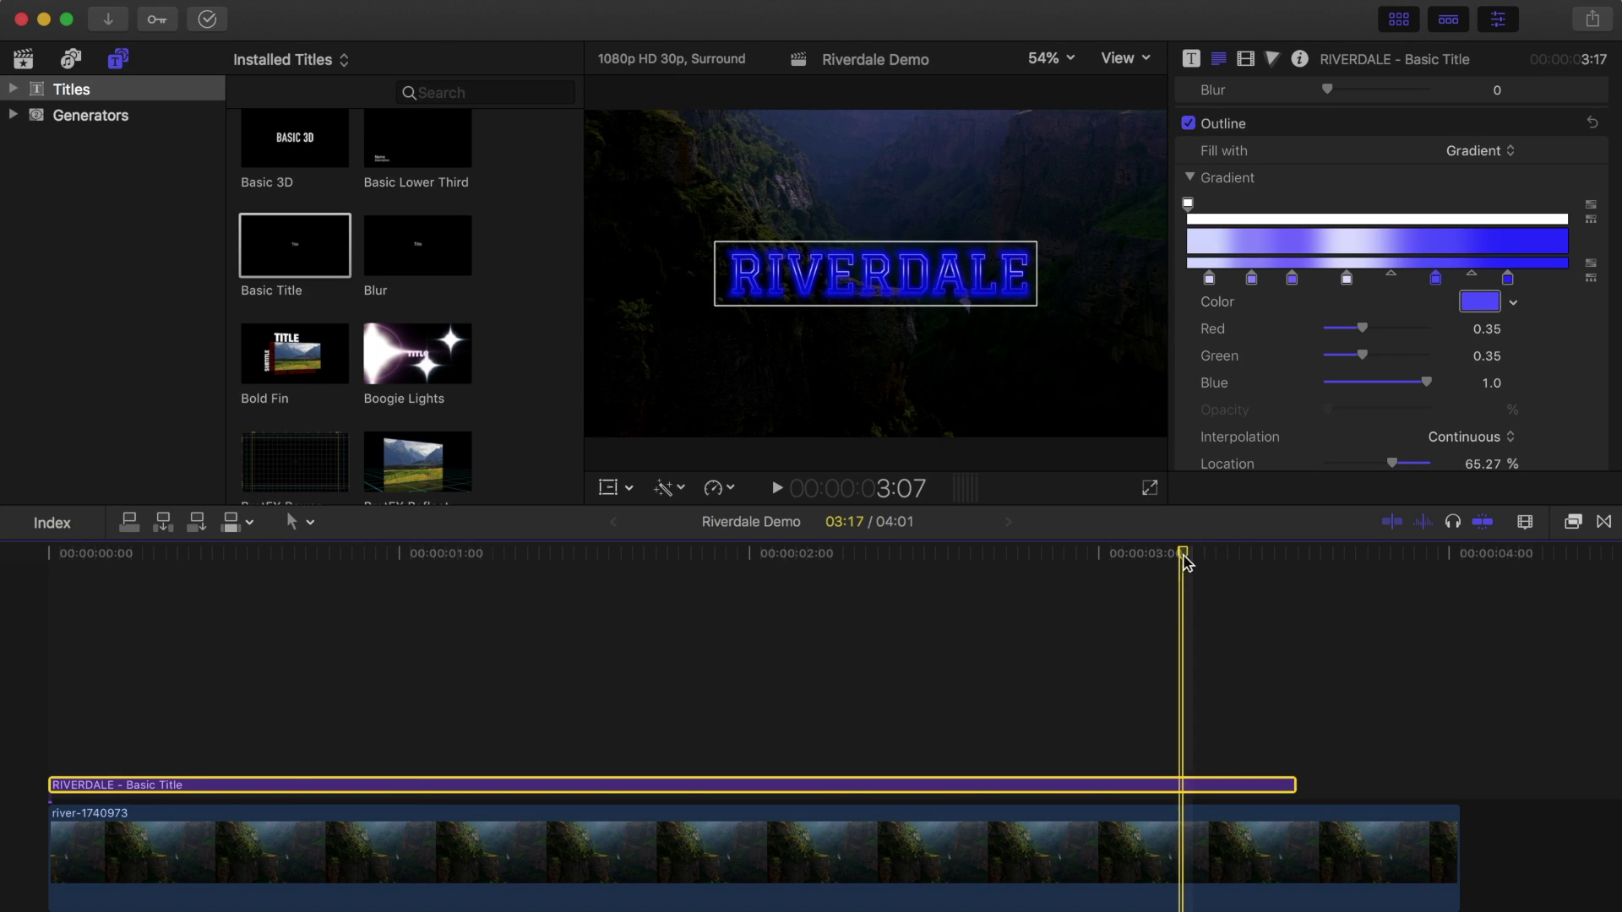
Step: Add a starting transform keyframe on the title at the beginning
drag(1185, 555, 37, 655)
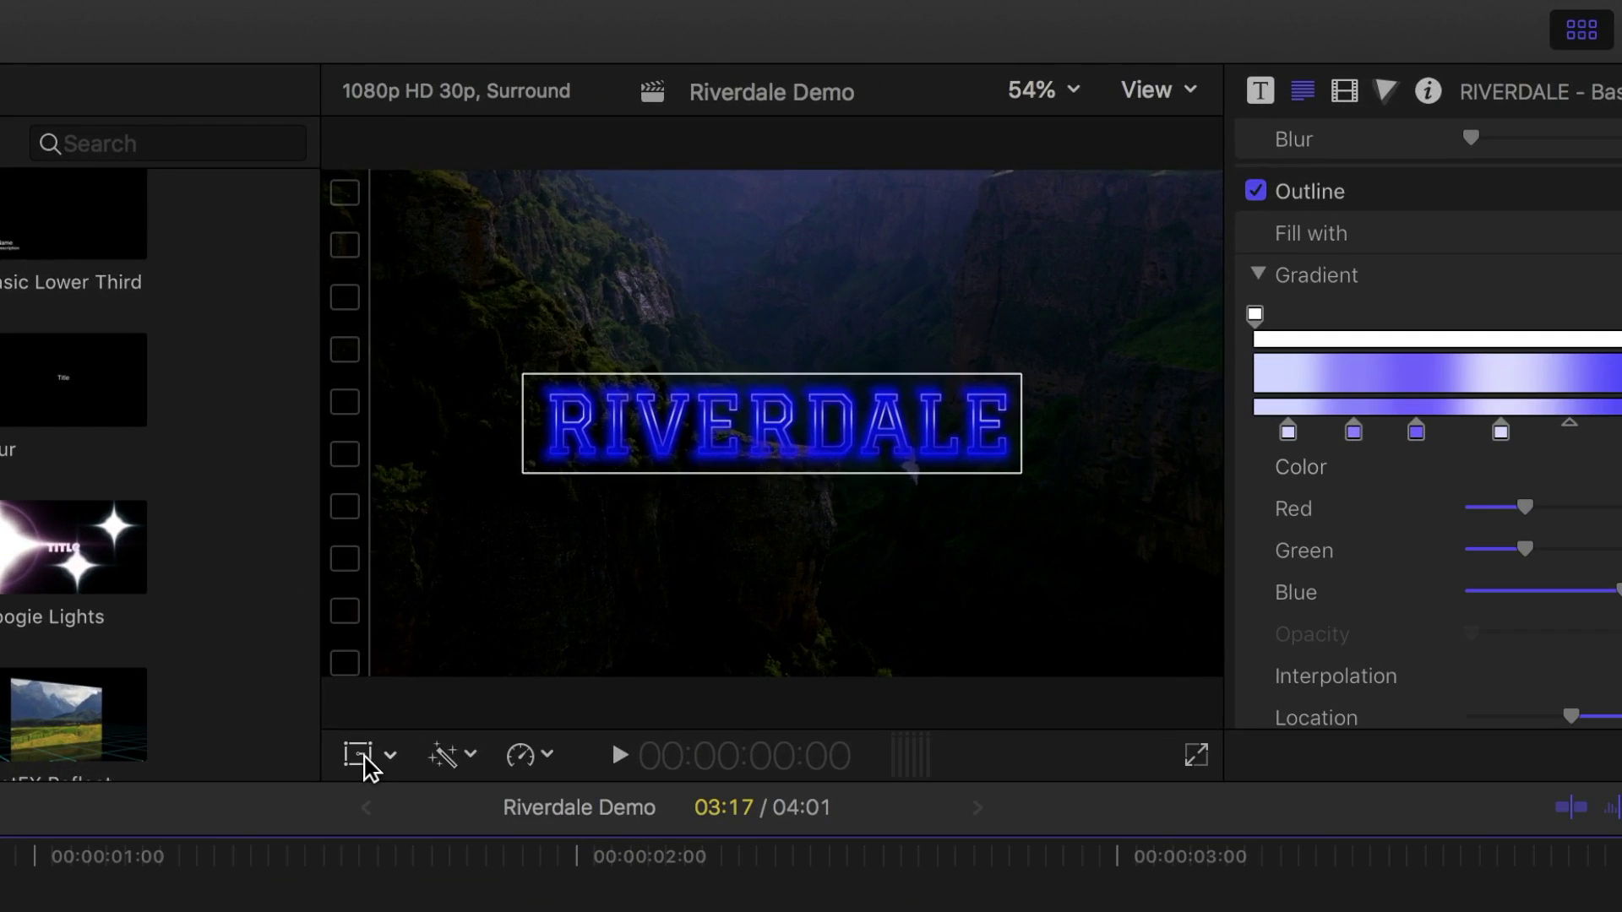
click(607, 488)
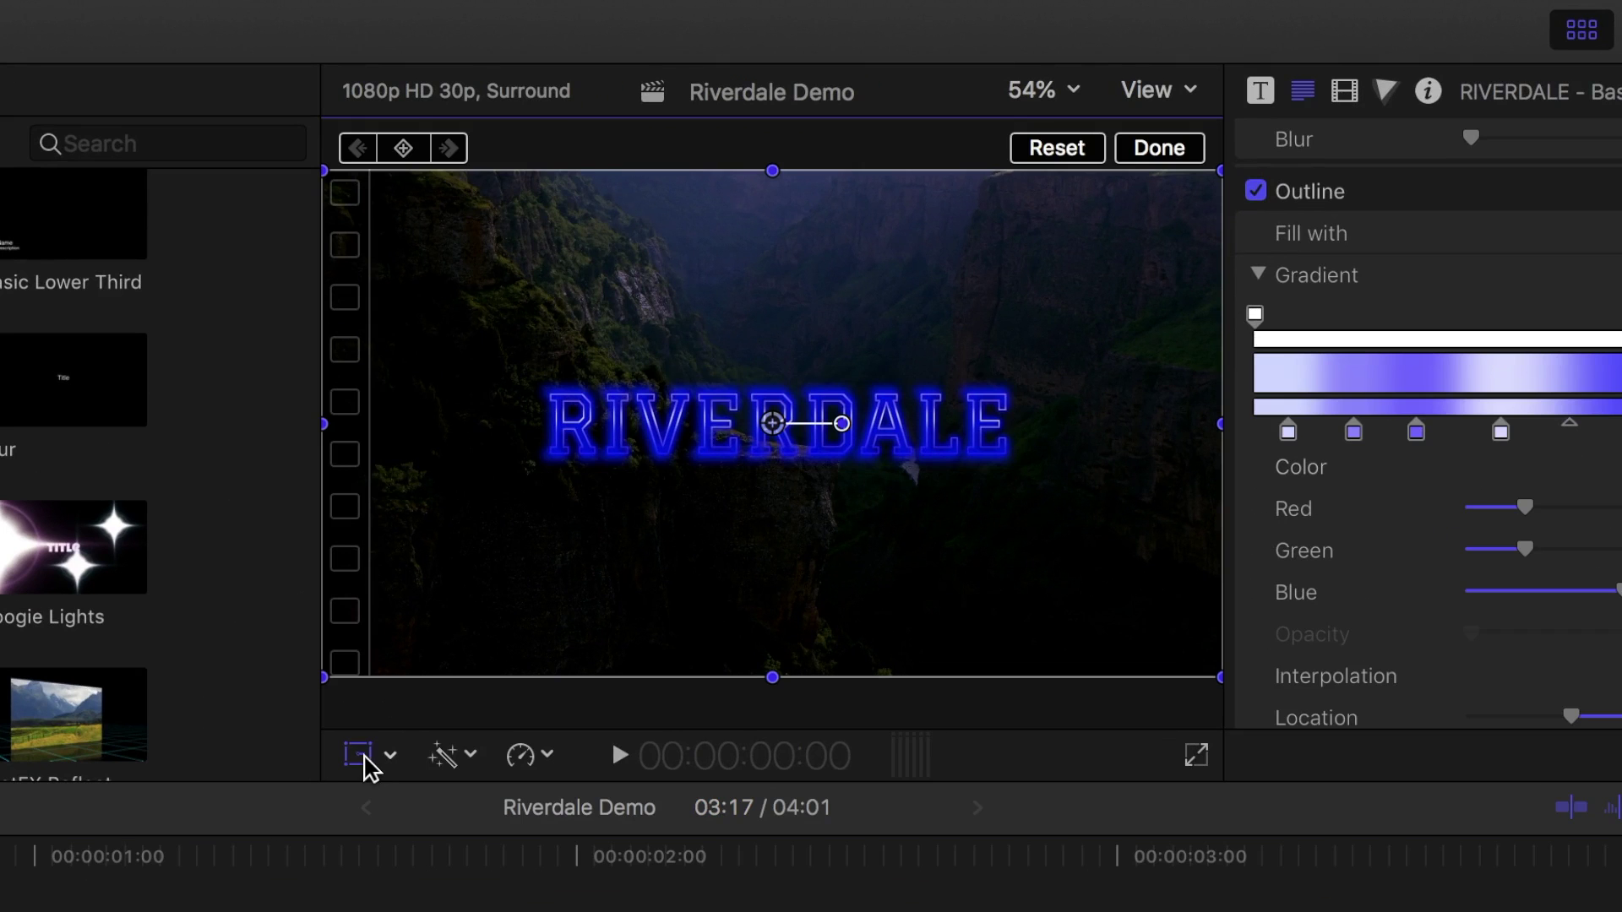
click(397, 148)
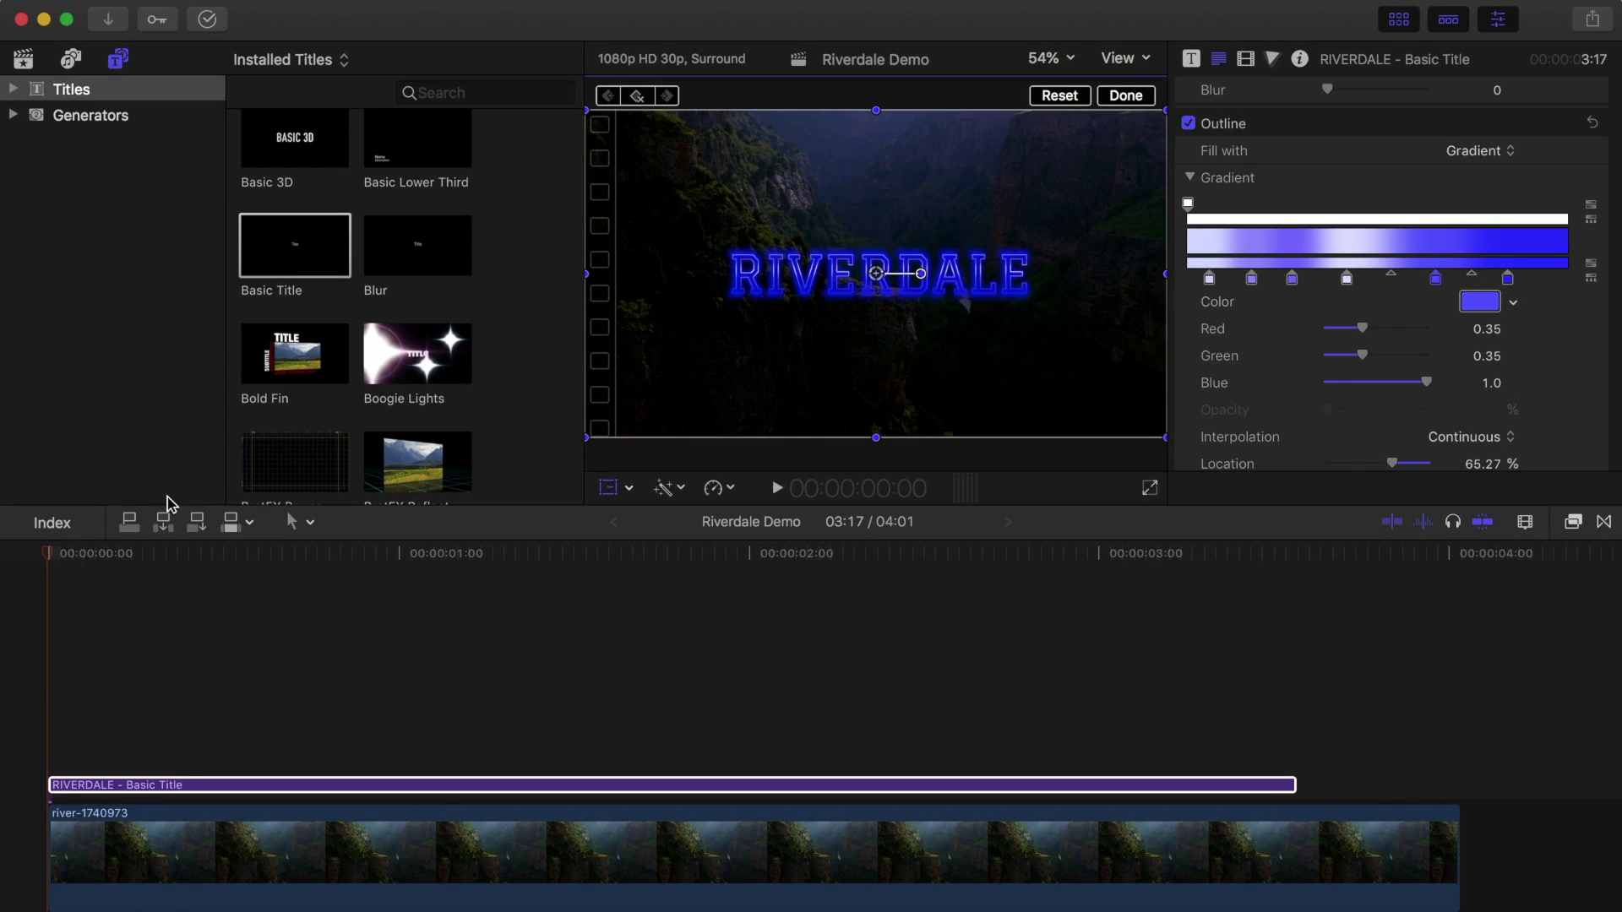
Step: Scale the title to 145% near 3:16 in the Video inspector
click(50, 554)
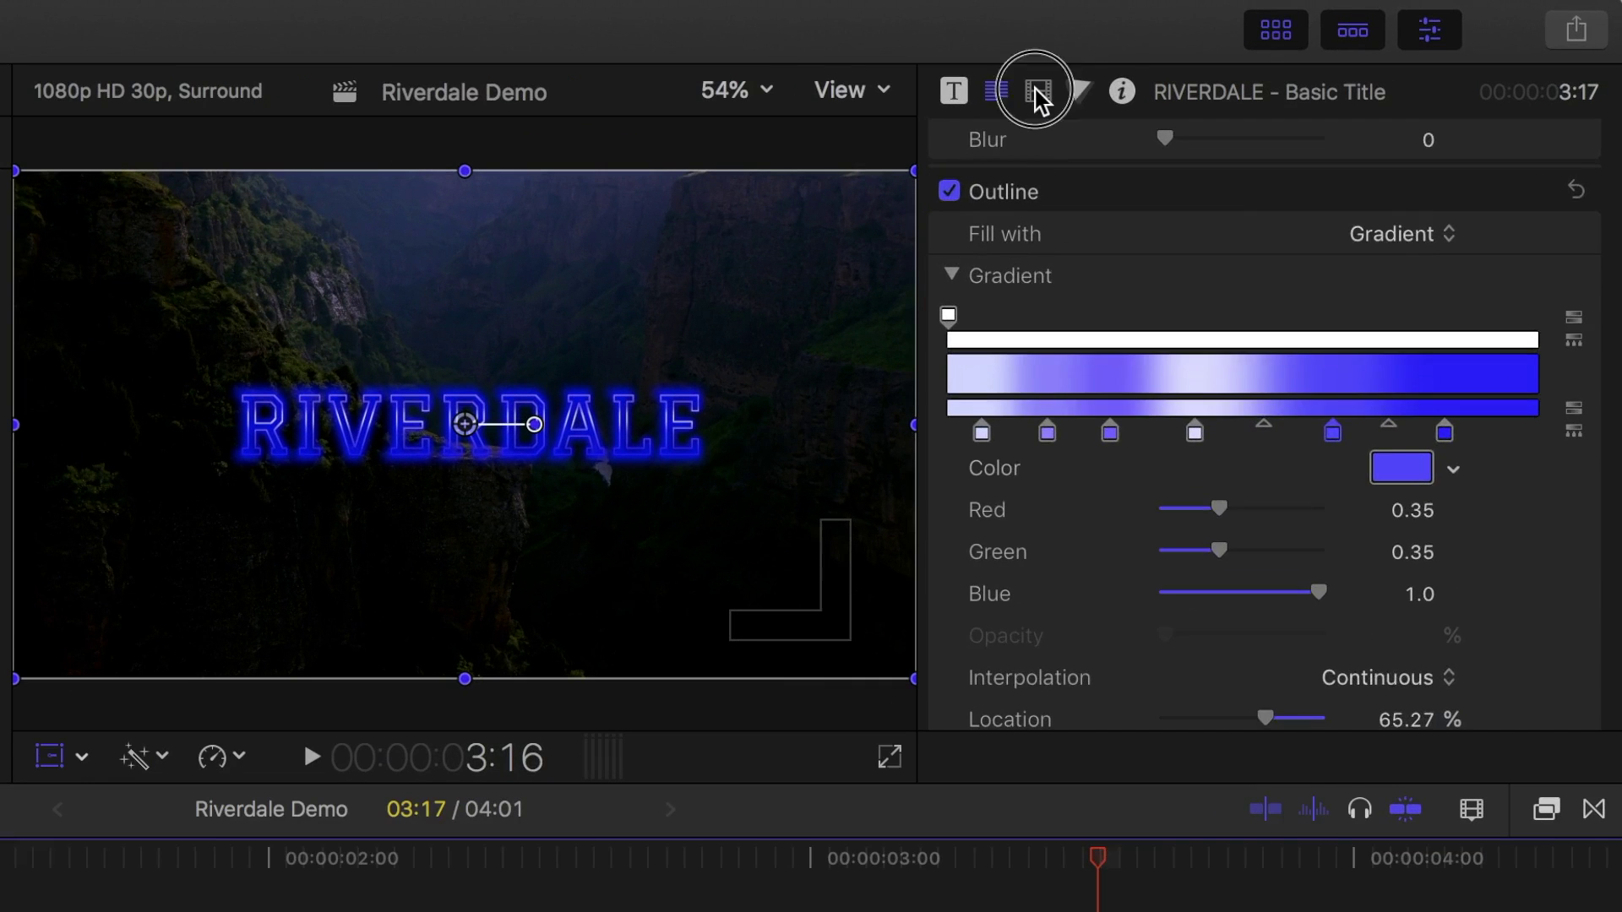
click(1245, 58)
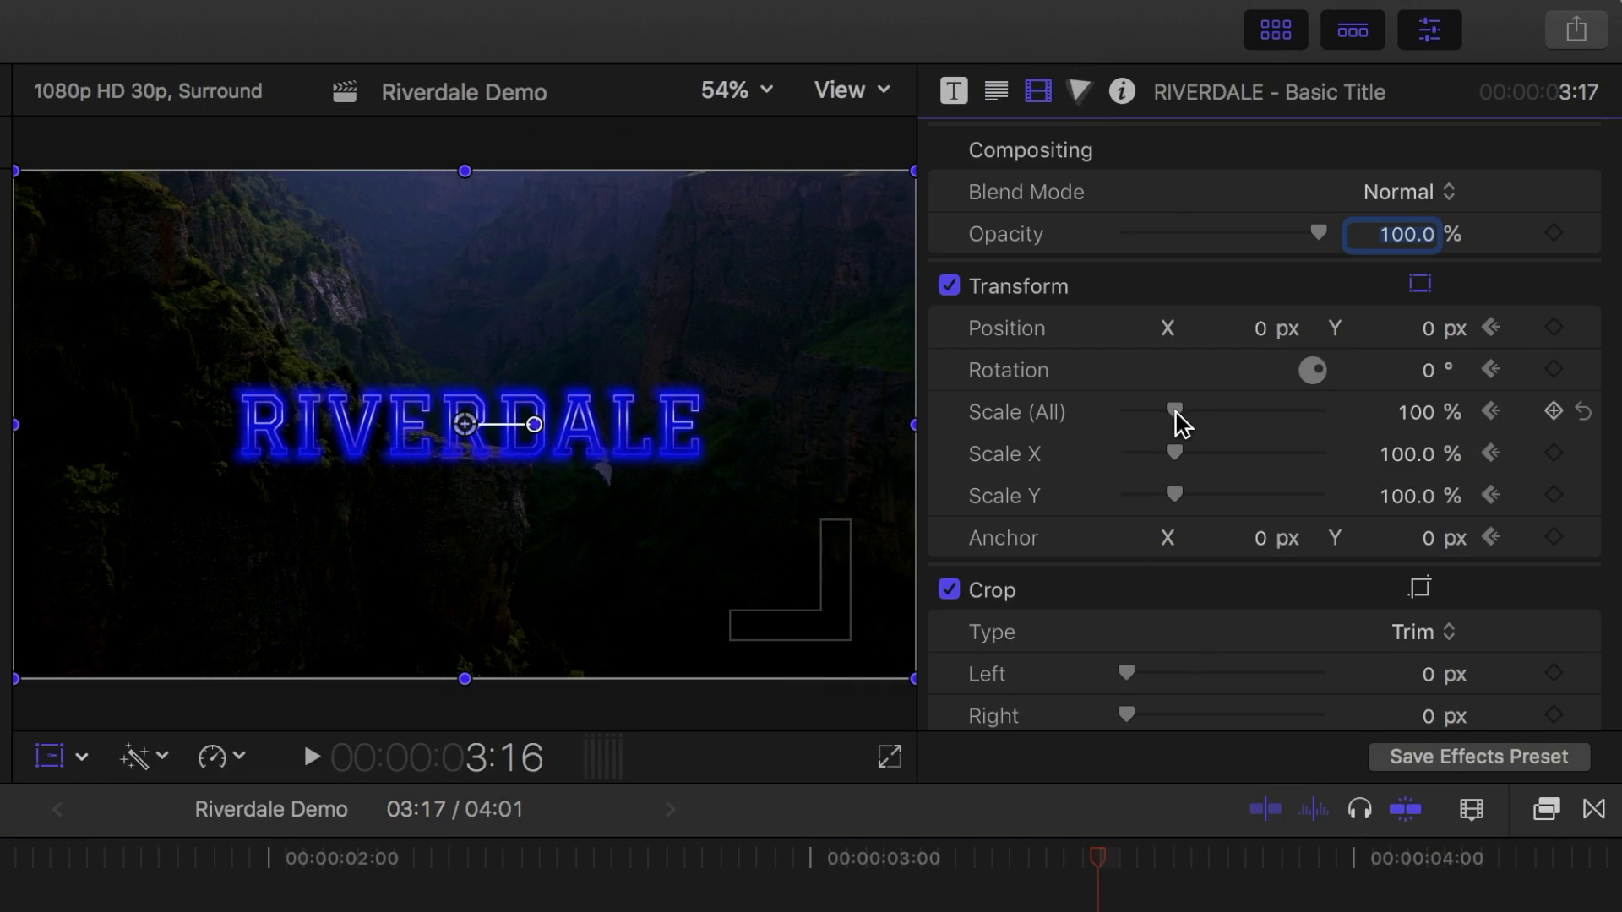
drag(1176, 413, 1198, 414)
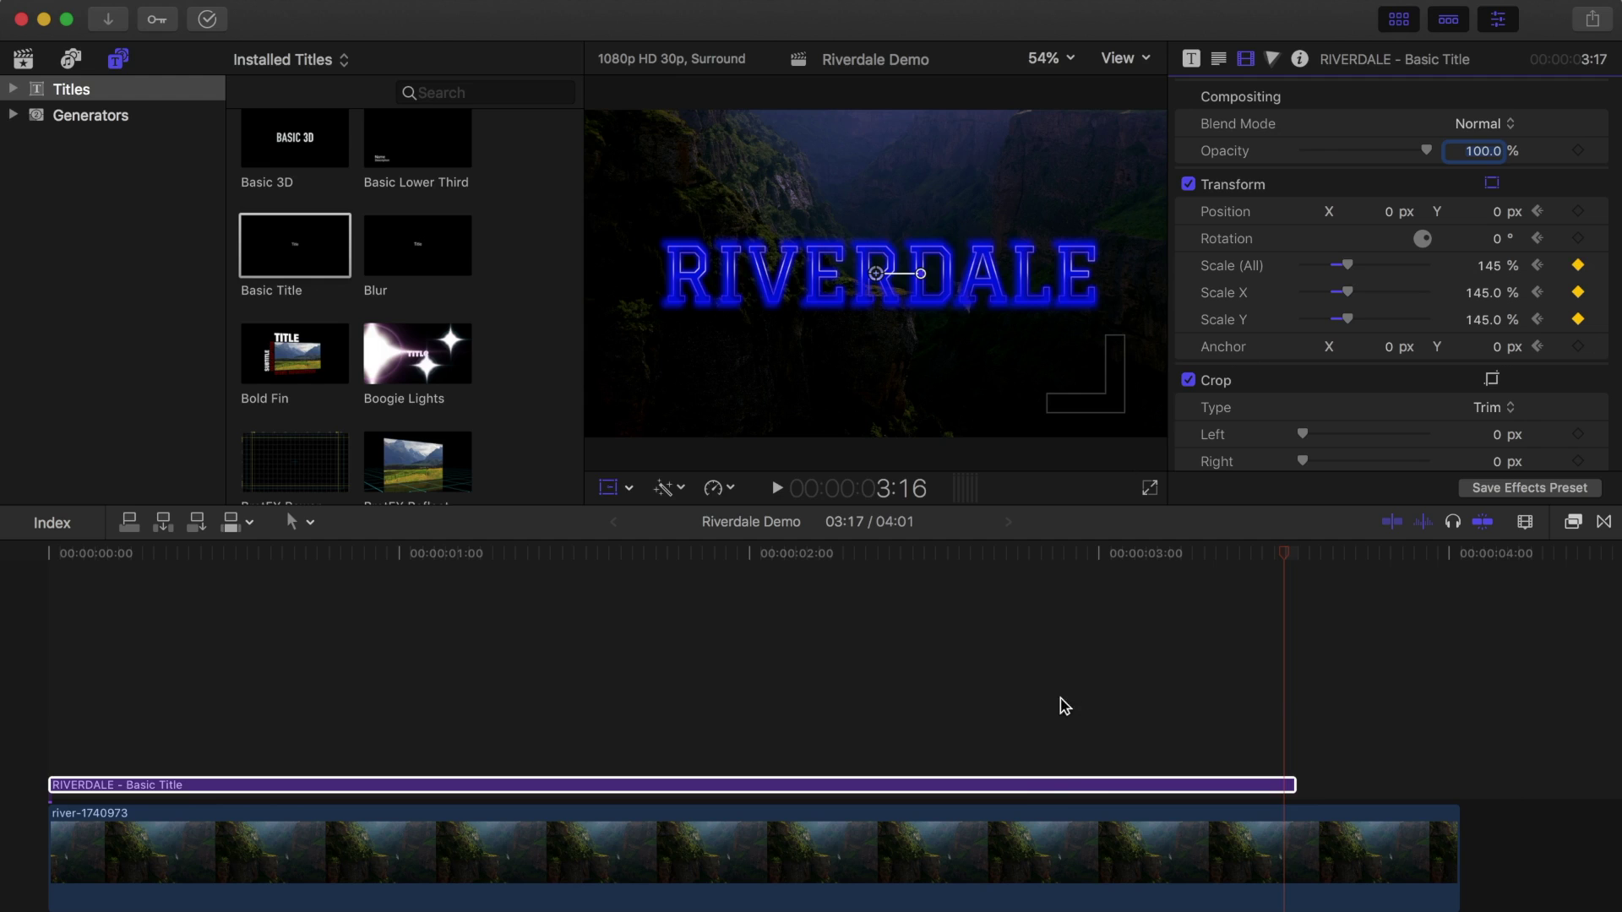
Step: Option-drag the RIVERDALE title upward into eight stacked copies above the river clip
click(1055, 788)
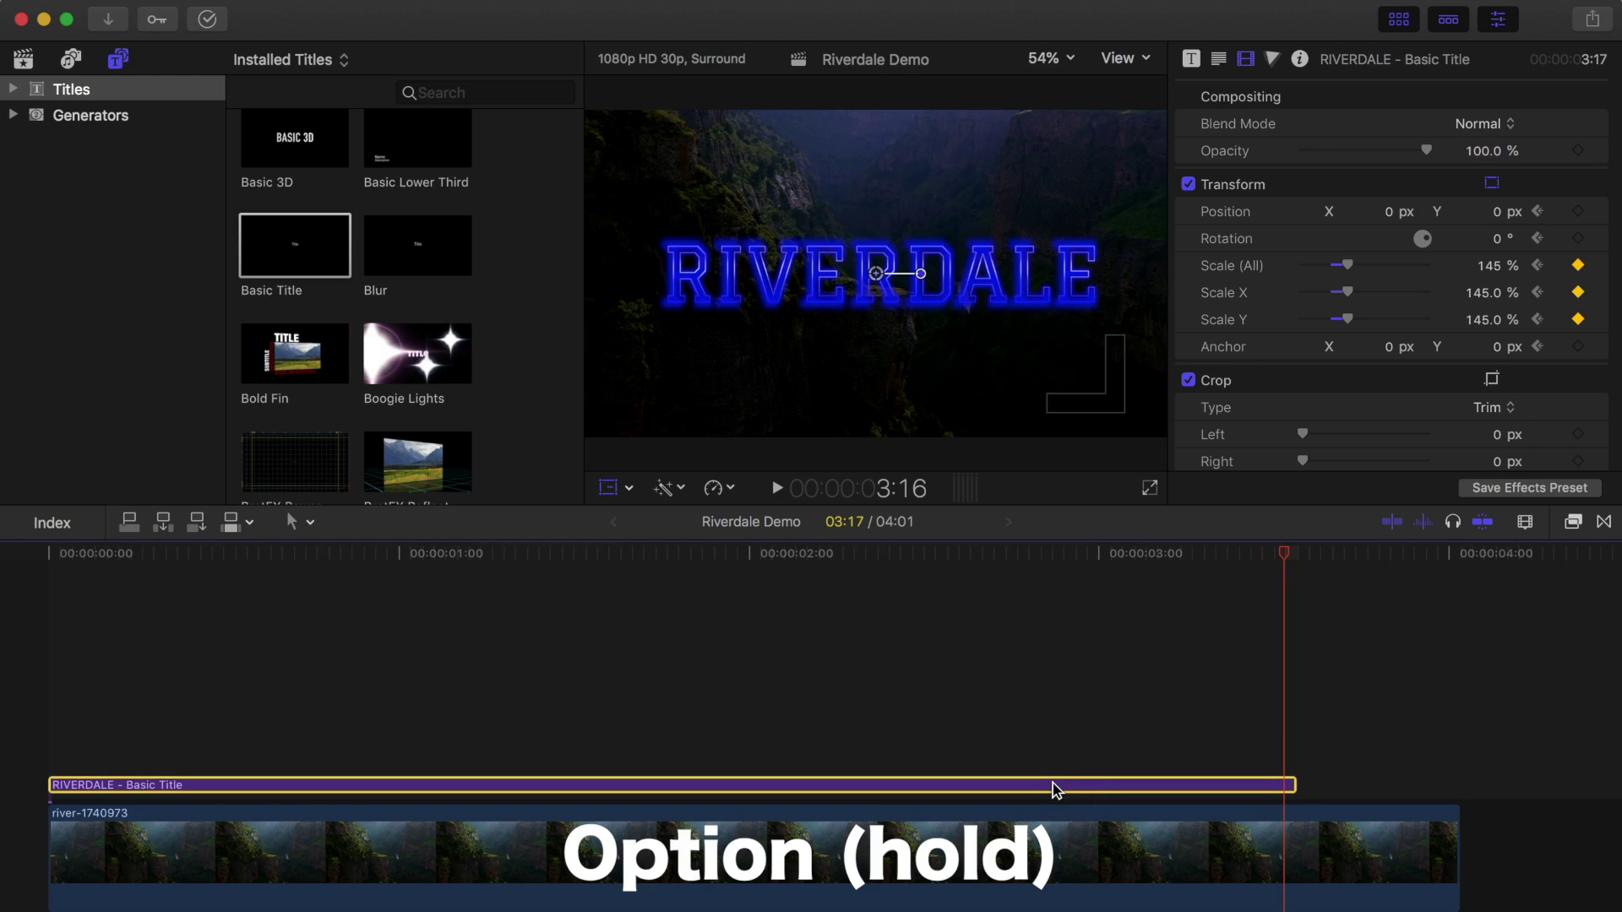
drag(1052, 789, 1056, 755)
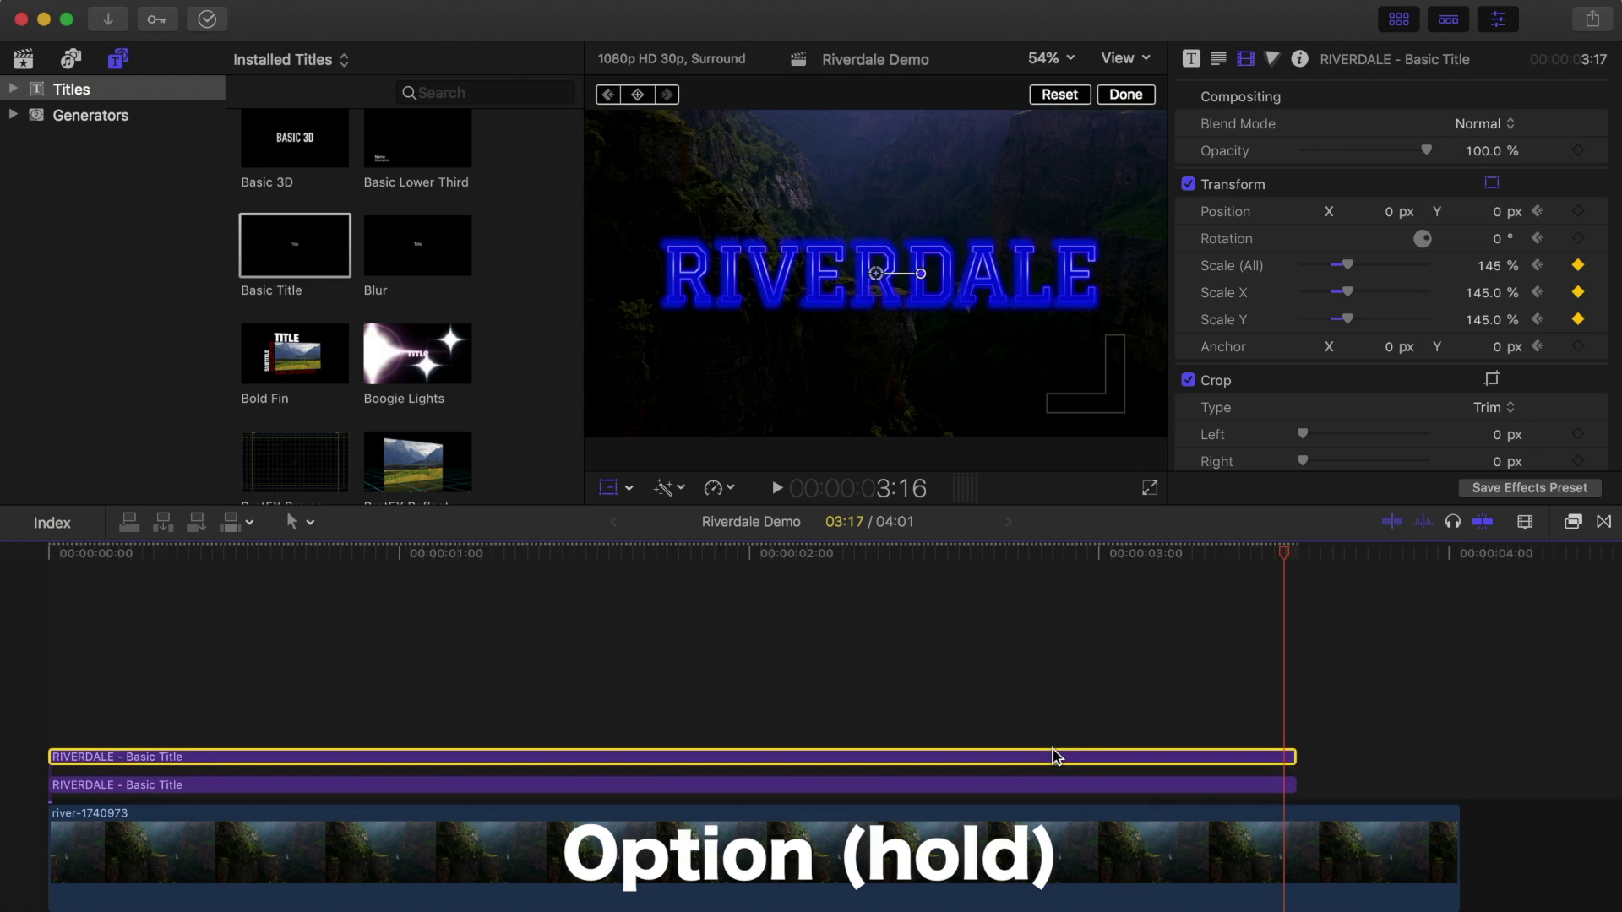
drag(1055, 754, 1050, 601)
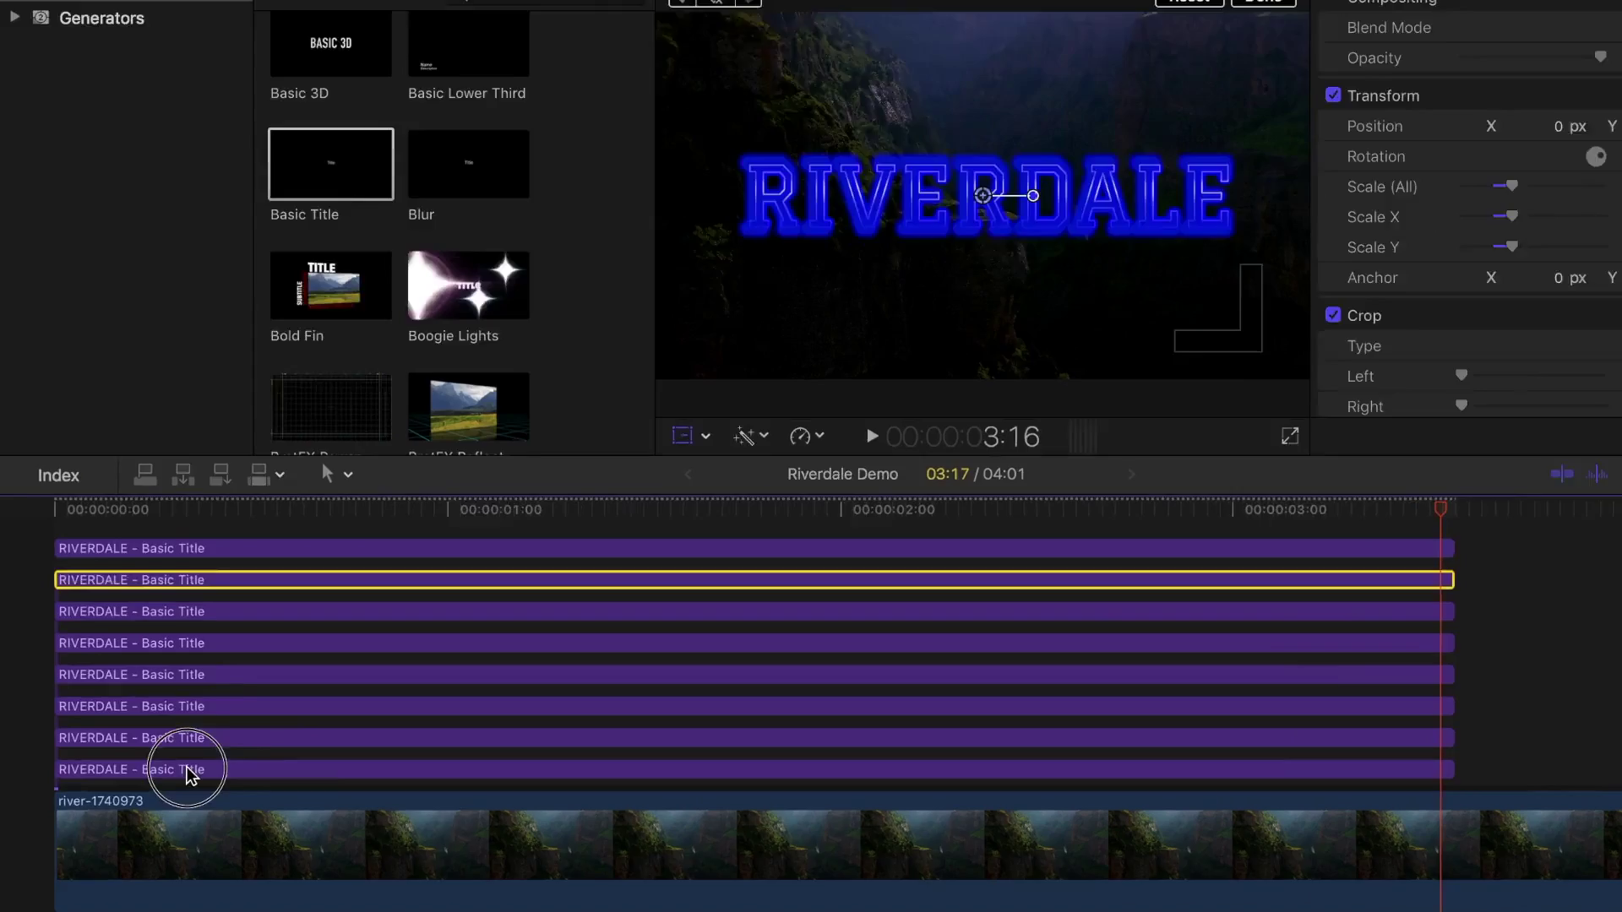
Step: Rename the bottom two title clips R and A
click(166, 787)
right_click(165, 787)
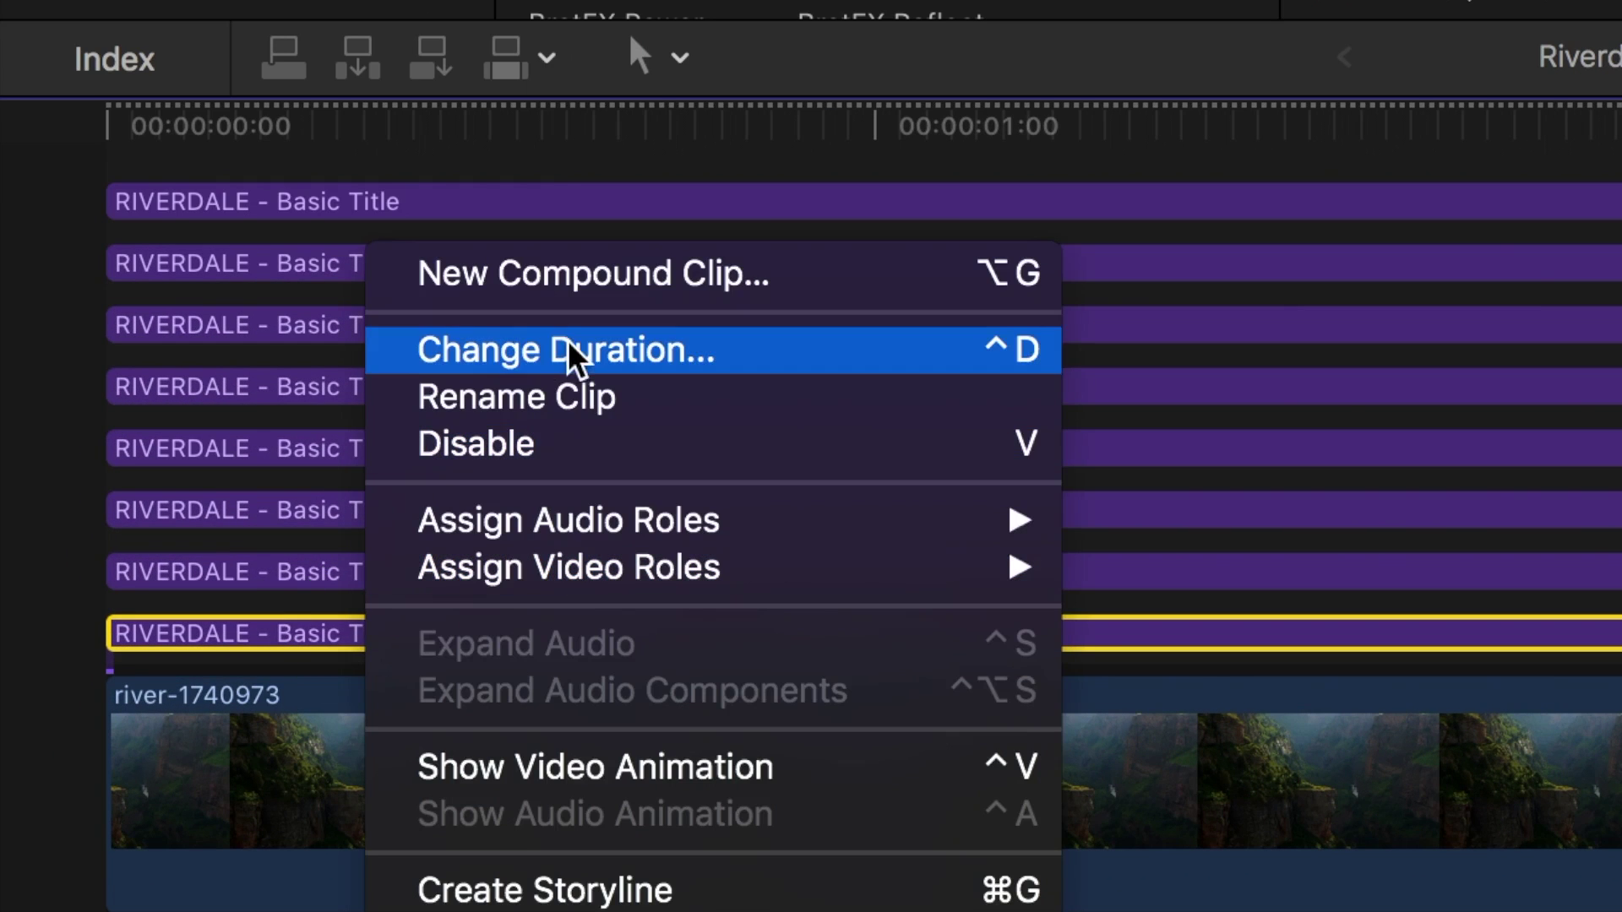
click(566, 397)
text(R)
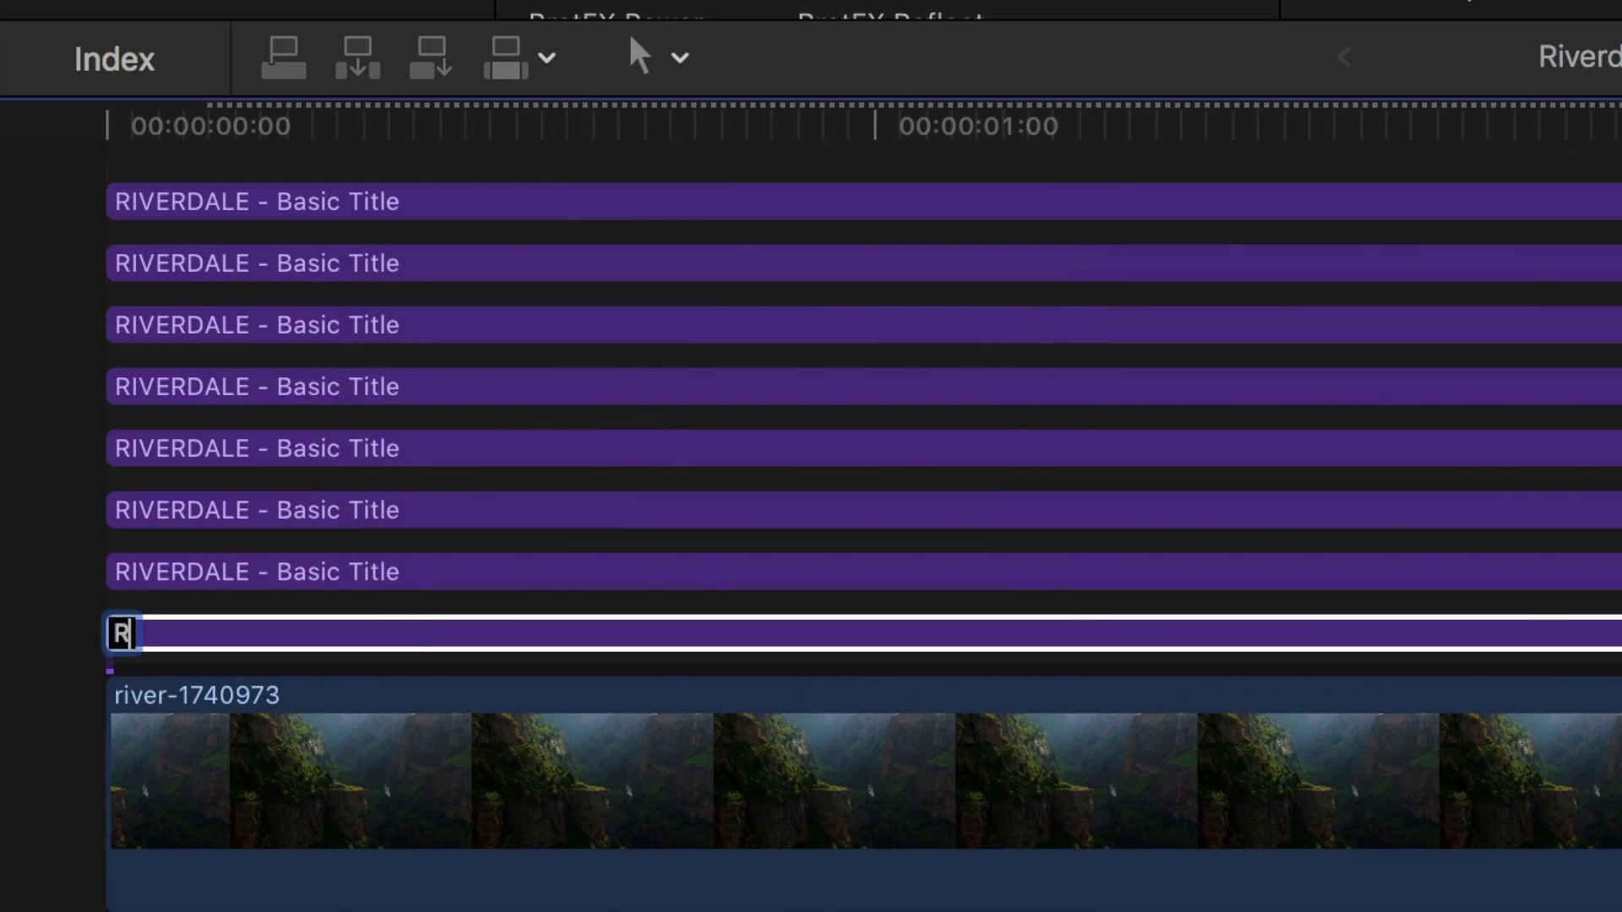
key(Return)
click(454, 581)
right_click(454, 582)
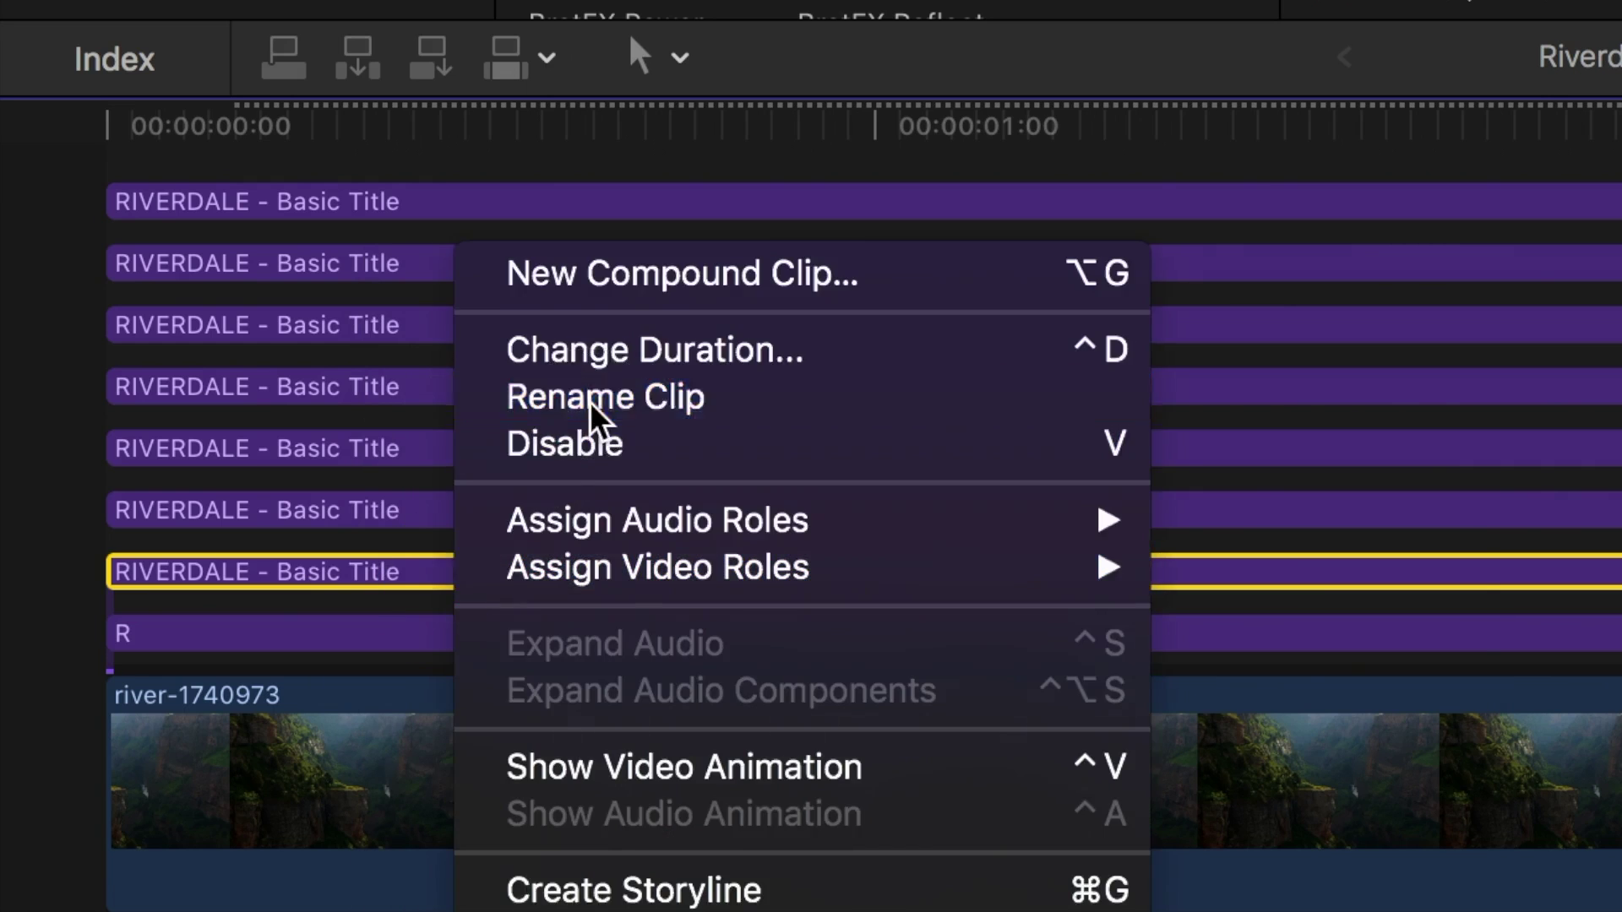
click(592, 393)
text(A)
key(Return)
Step: Rename the next three title clips ED, R2 and E
click(458, 514)
right_click(458, 513)
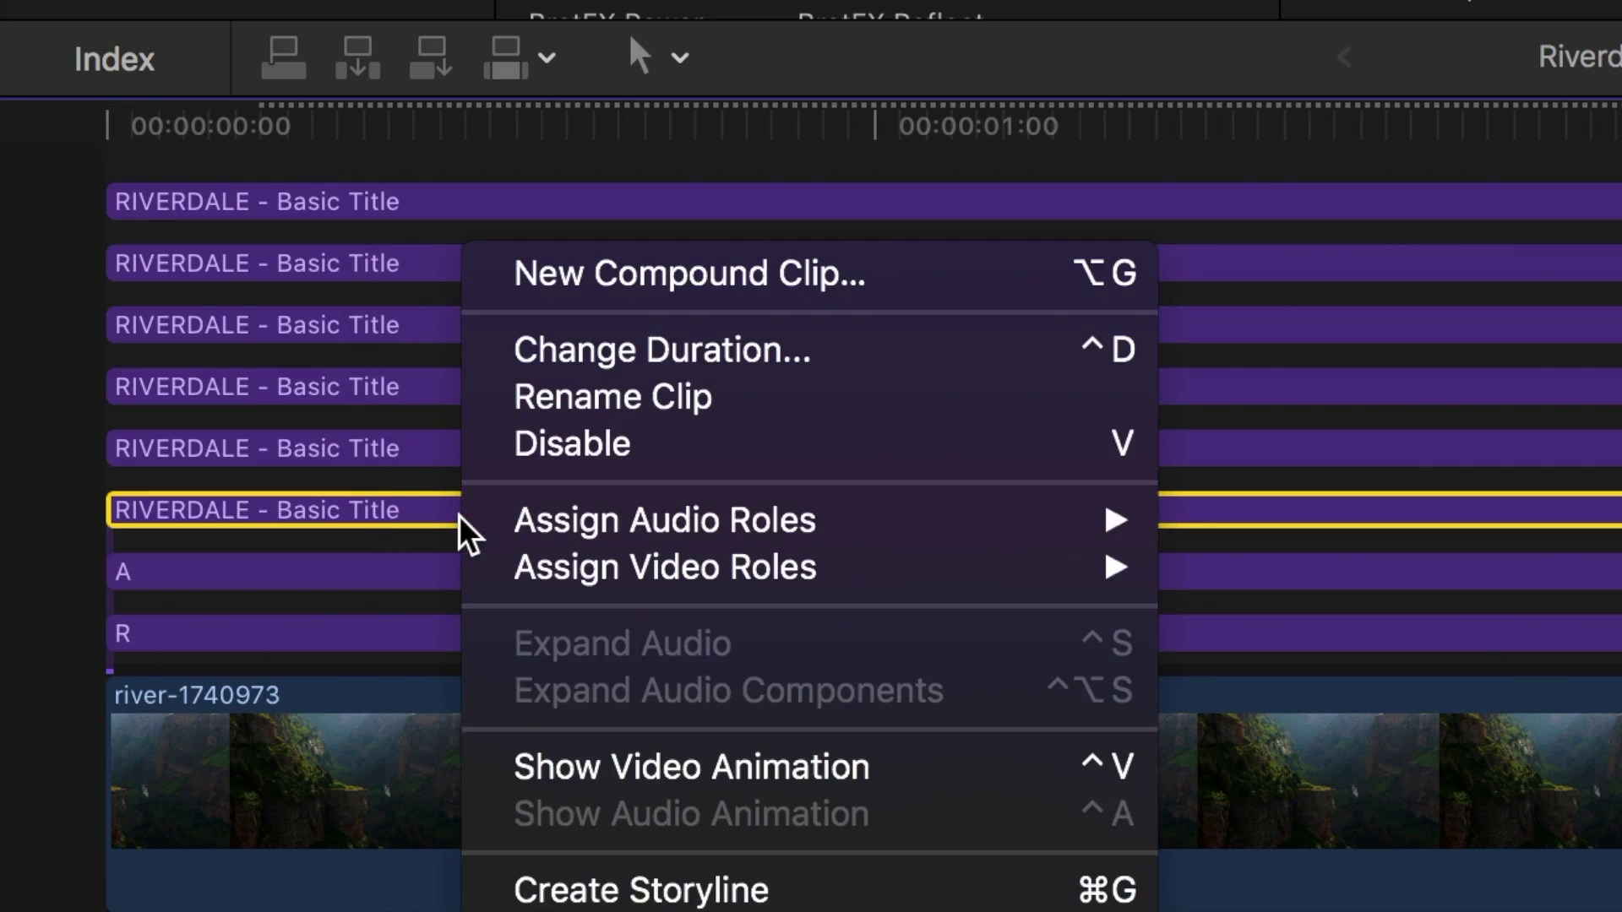
click(564, 397)
text(ED)
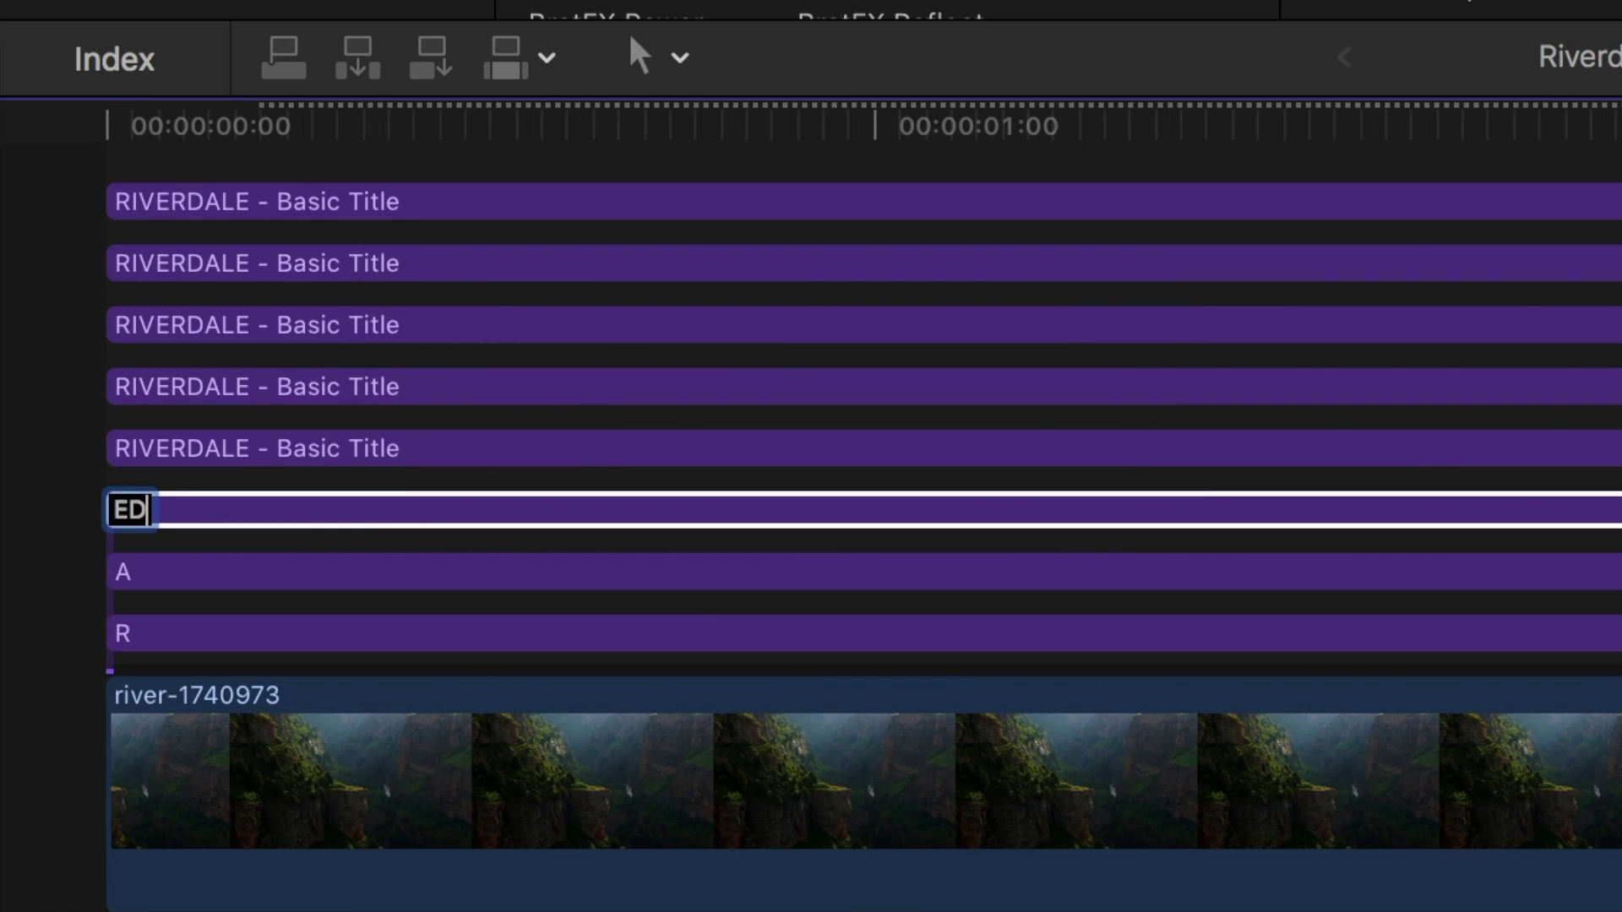
key(Return)
text(R2)
key(Return)
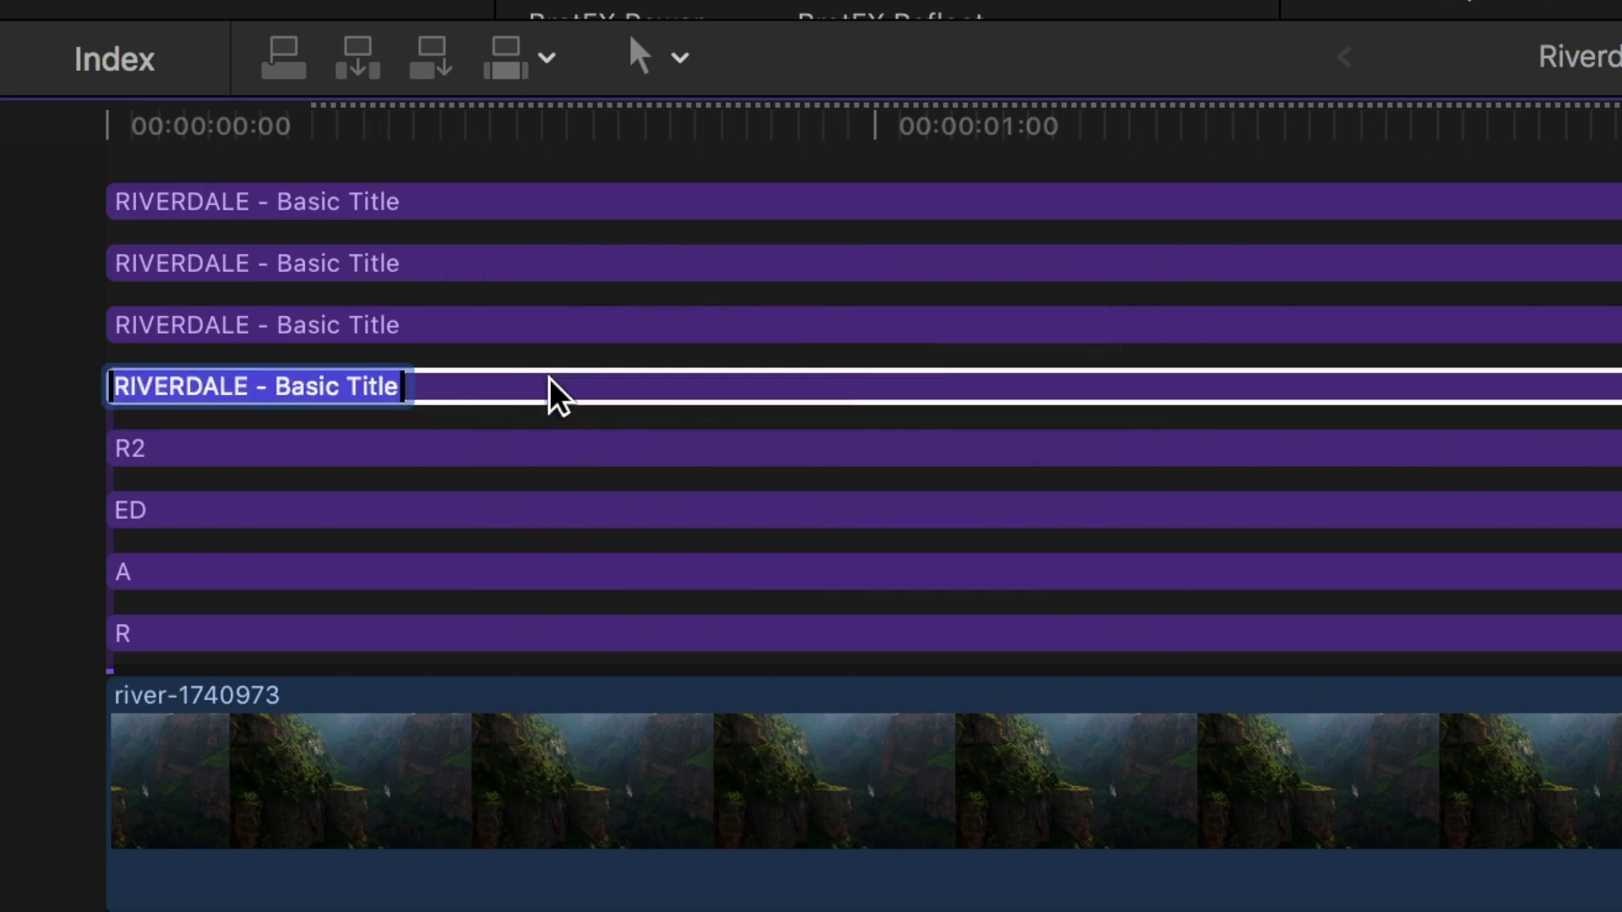
text(E)
key(Return)
Step: Rename the next two title clips up V and I
right_click(530, 330)
text(V)
right_click(536, 261)
text(I)
right_click(543, 221)
Step: Name the top clip L, then stagger A through L into a rising staircase after R
text(L)
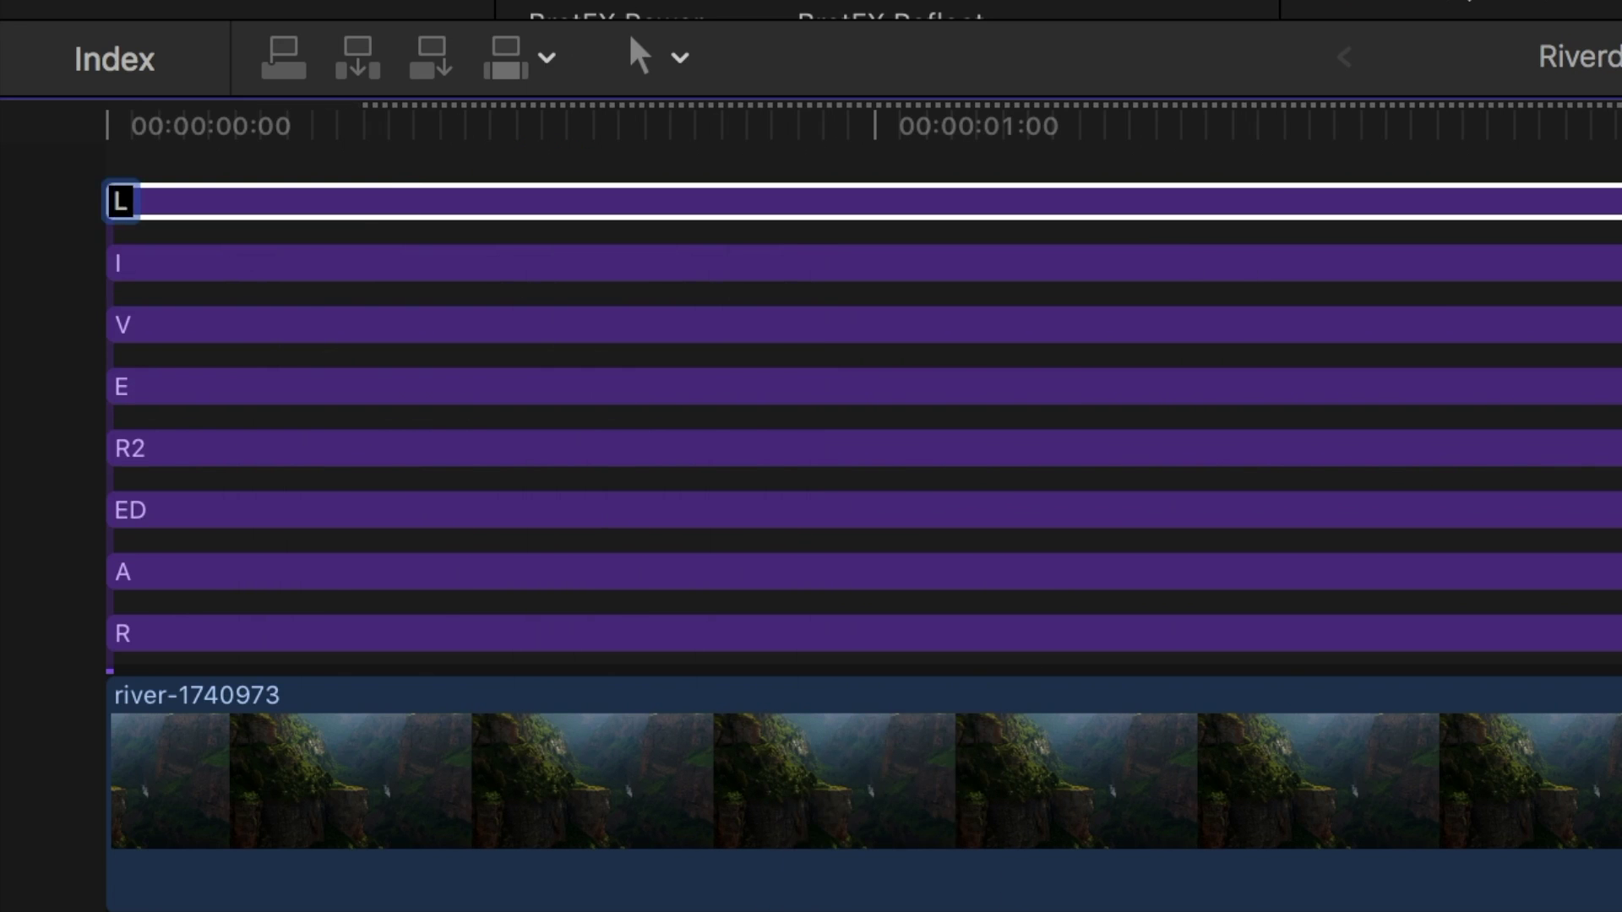
key(Return)
drag(106, 583, 147, 720)
drag(63, 685, 321, 684)
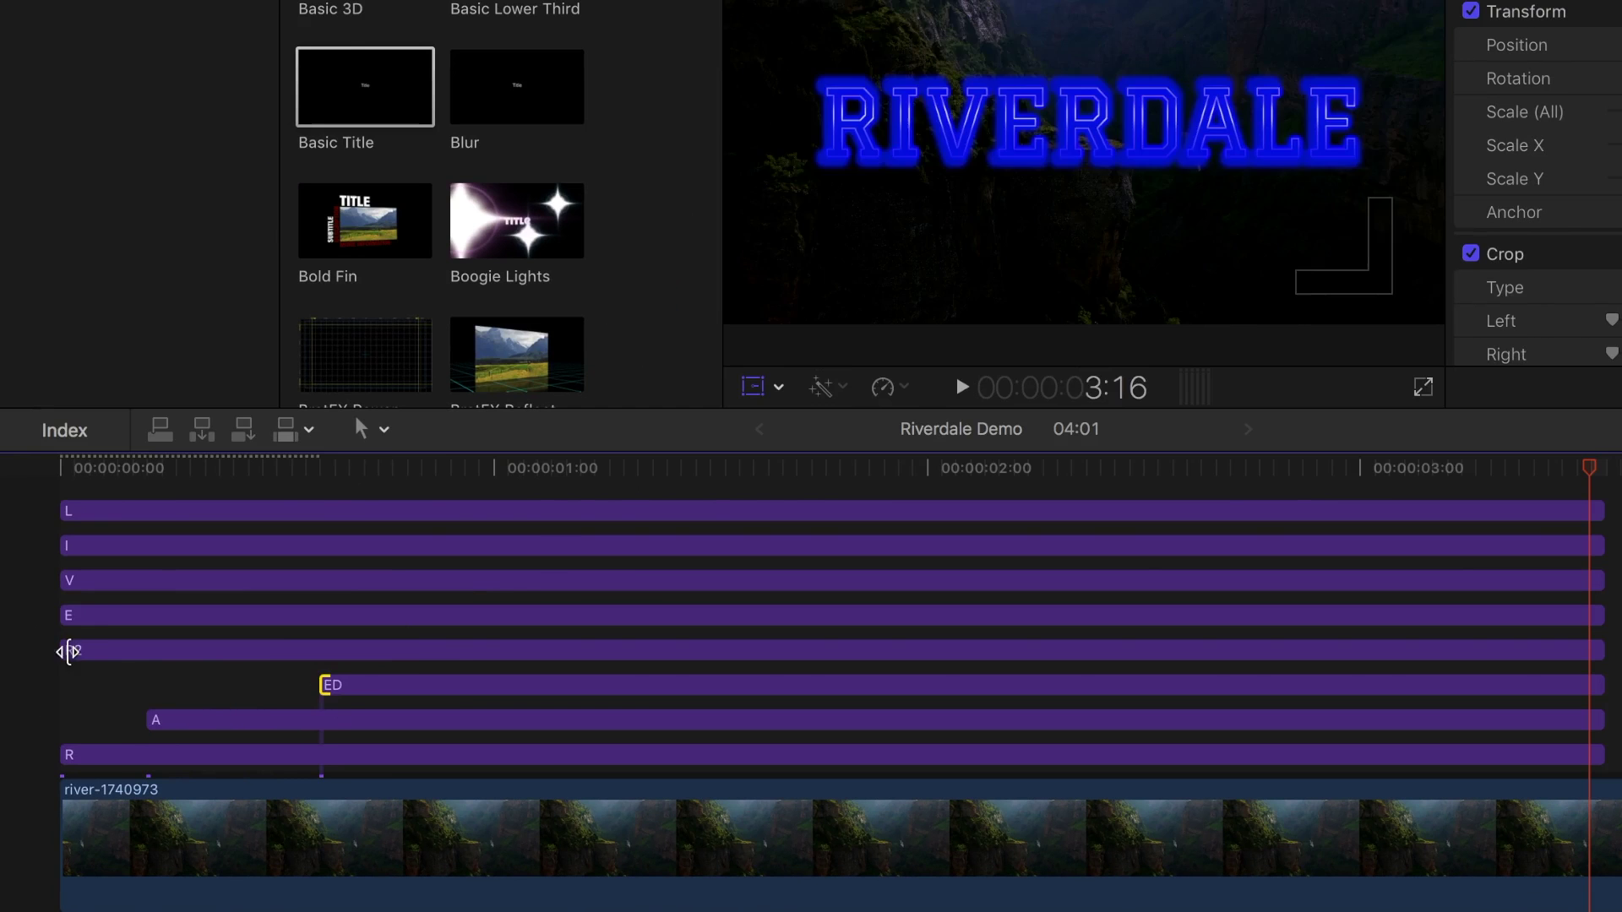
mouse_move(62, 652)
mouse_down()
mouse_move(463, 668)
mouse_move(521, 655)
mouse_up()
drag(61, 615, 642, 615)
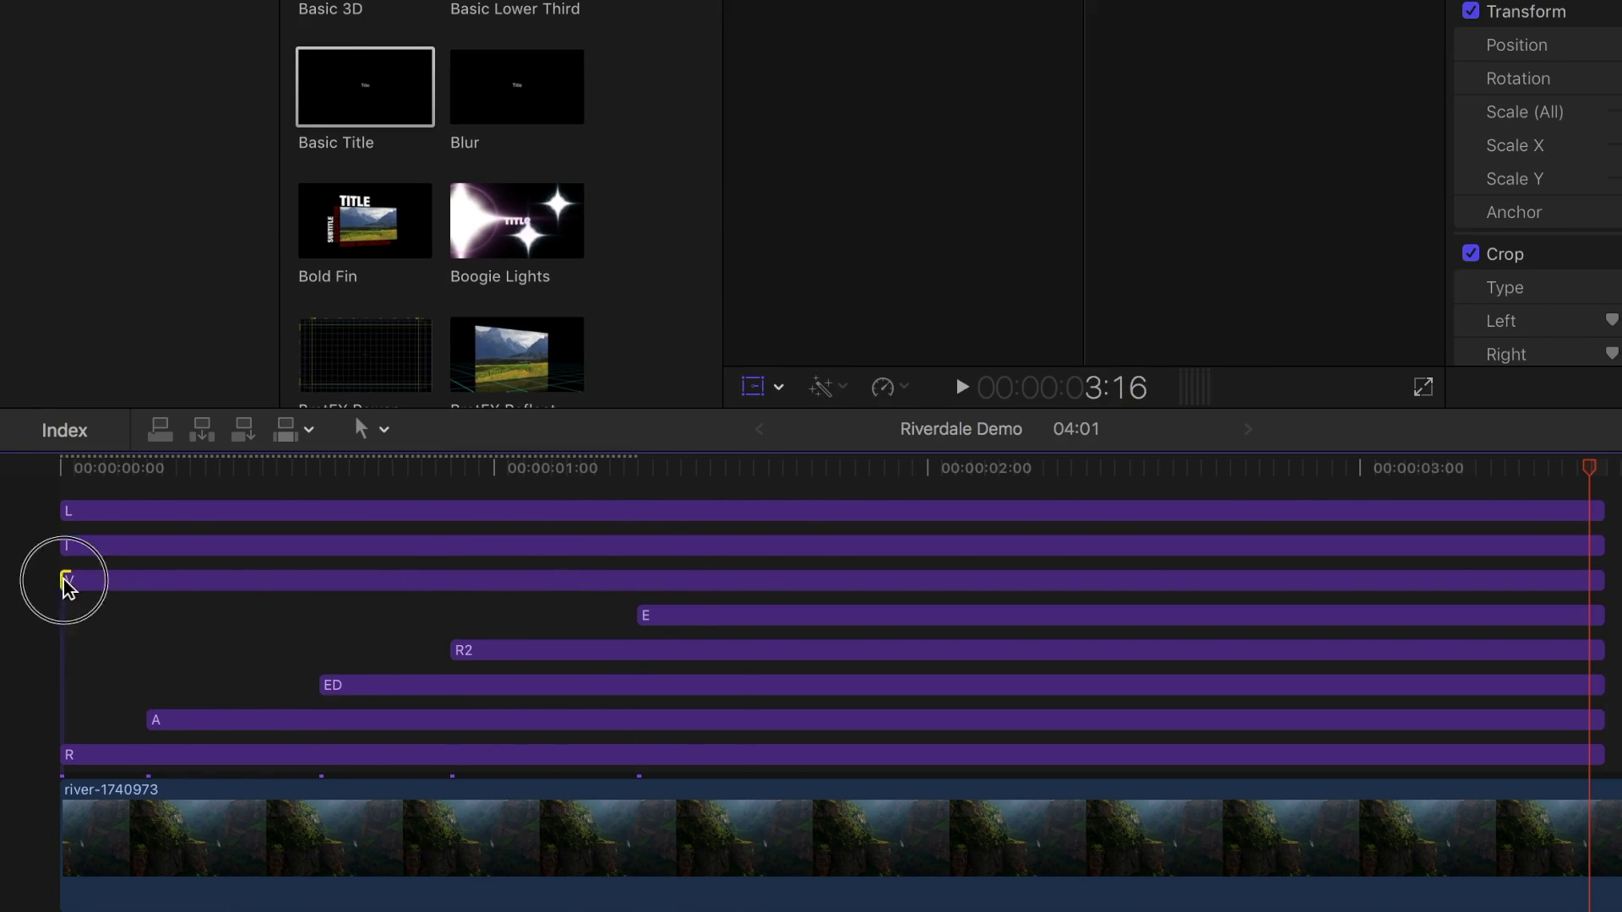
drag(64, 580, 798, 585)
drag(65, 545, 986, 545)
drag(65, 511, 1125, 515)
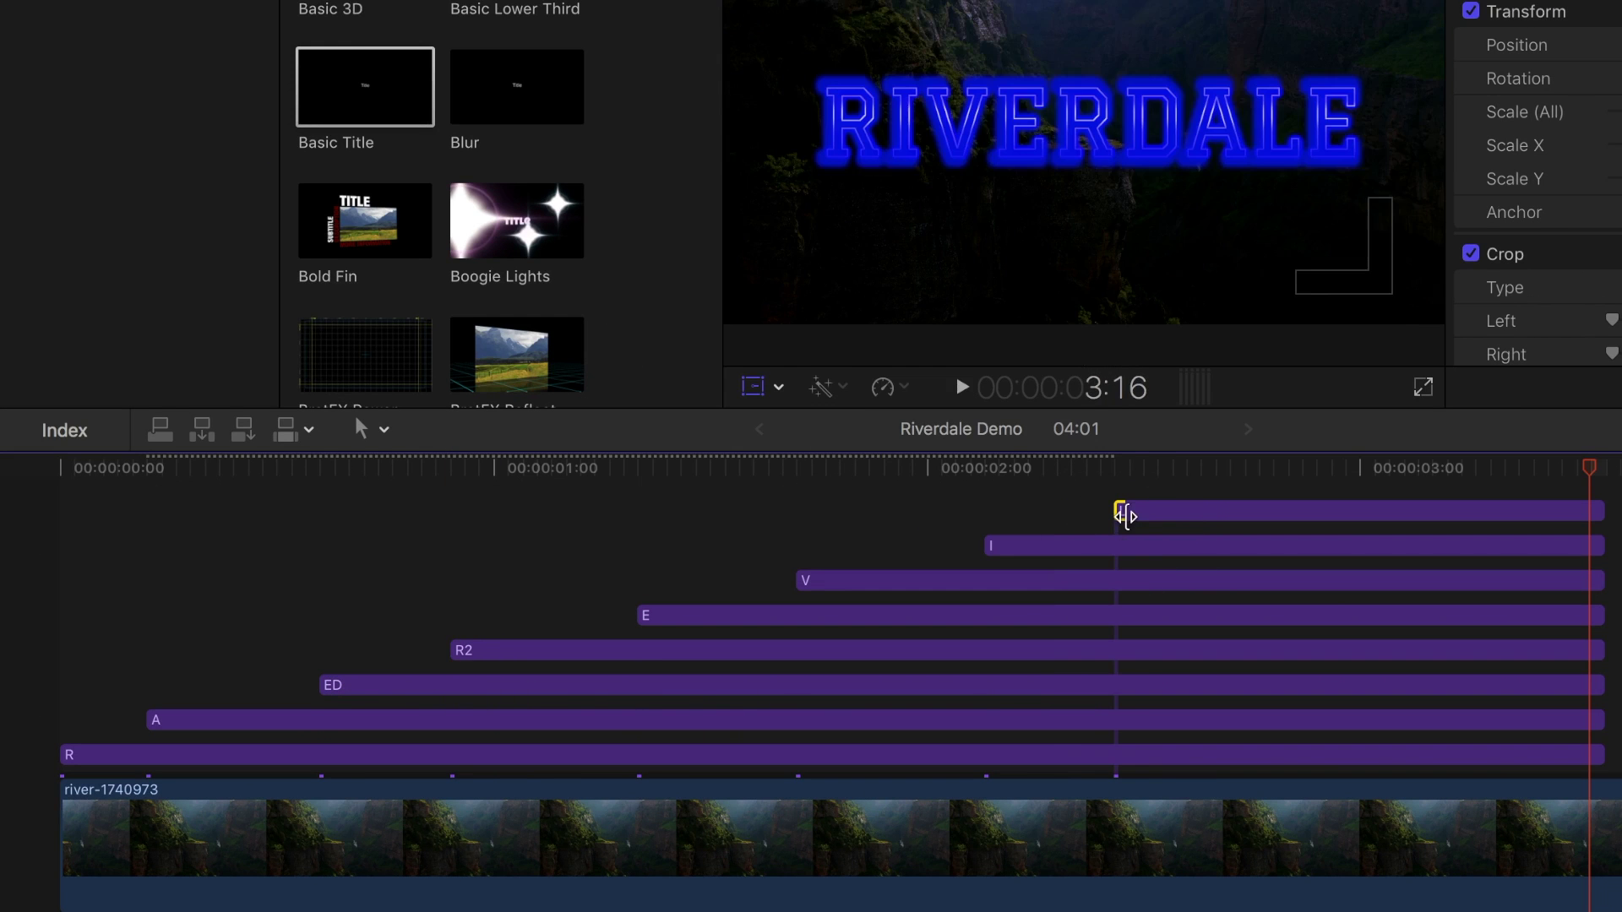
click(101, 757)
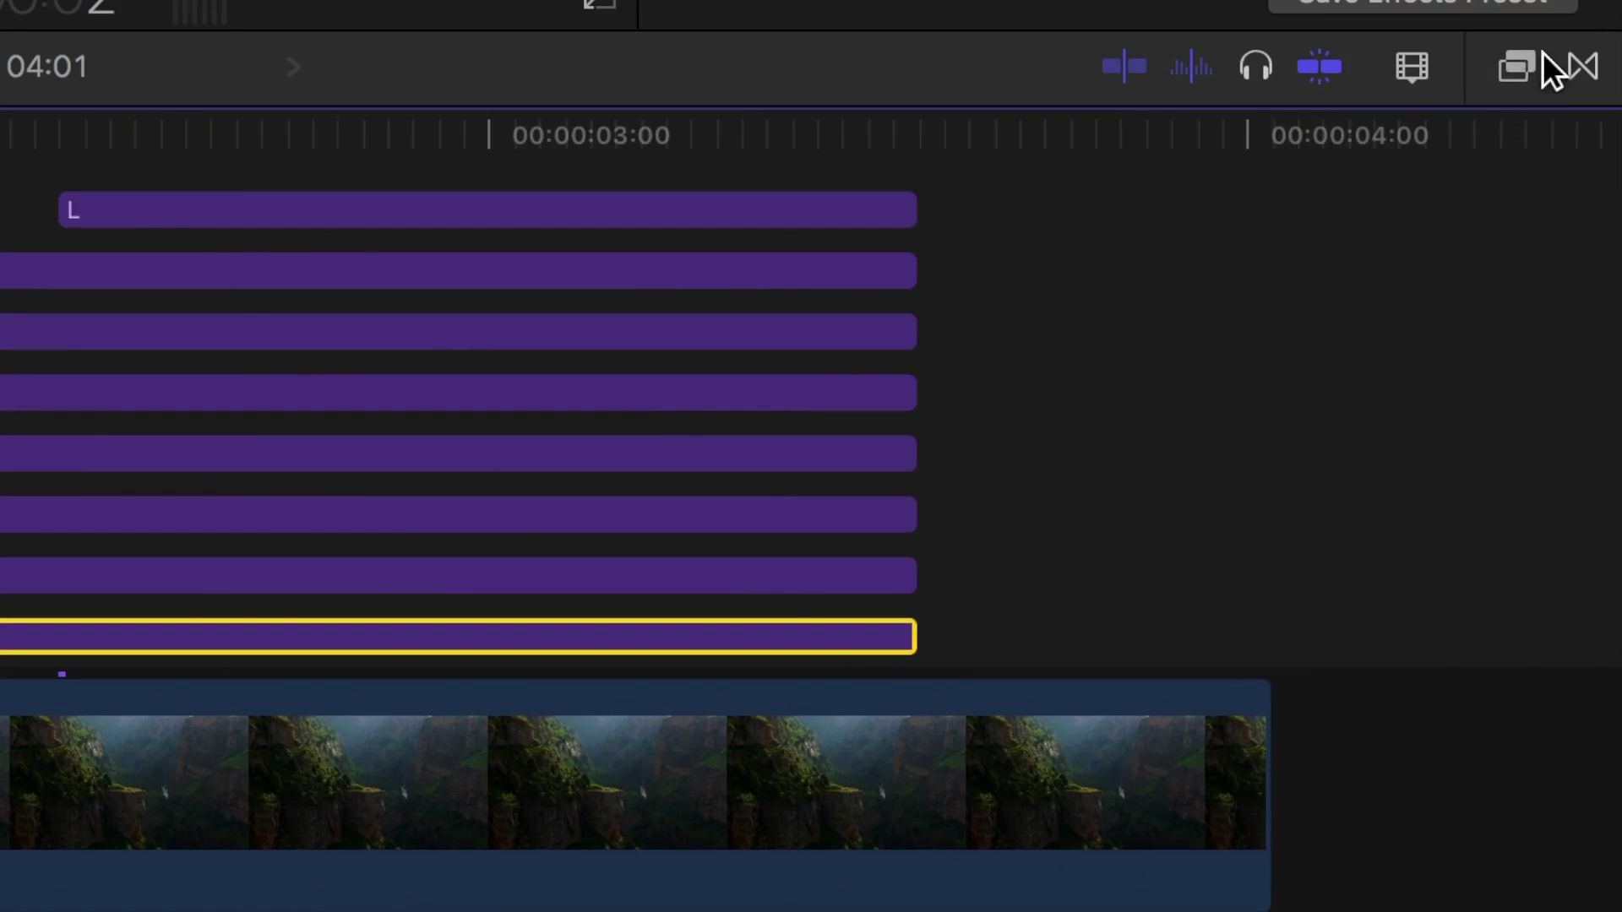
Step: Apply Draw Masks outlining the letters R and A
click(1518, 67)
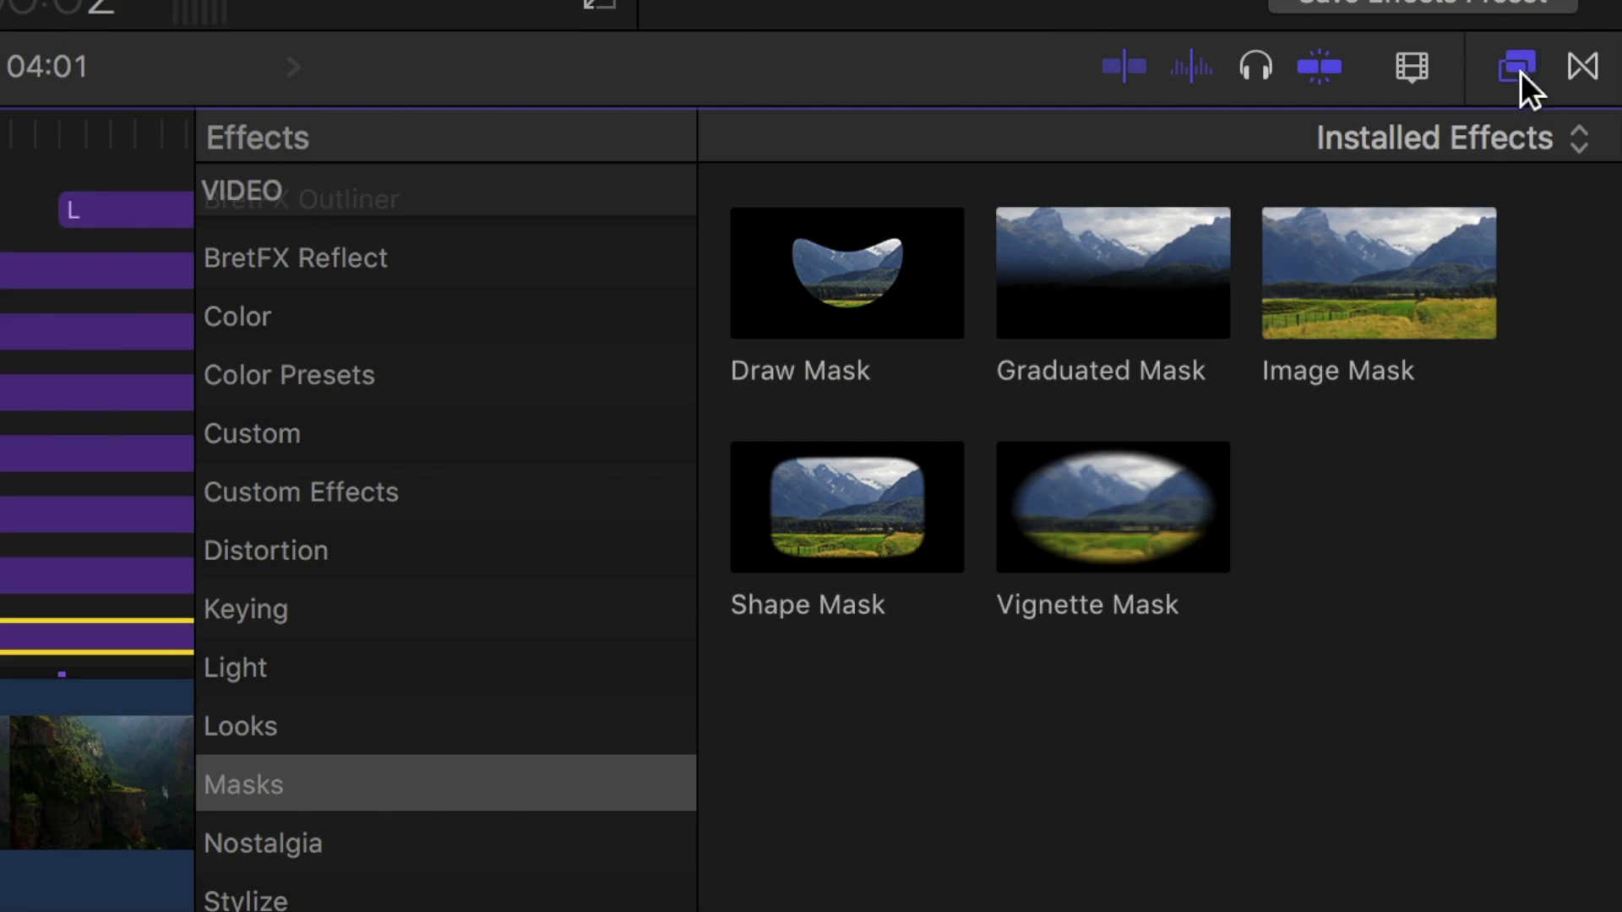
double_click(866, 276)
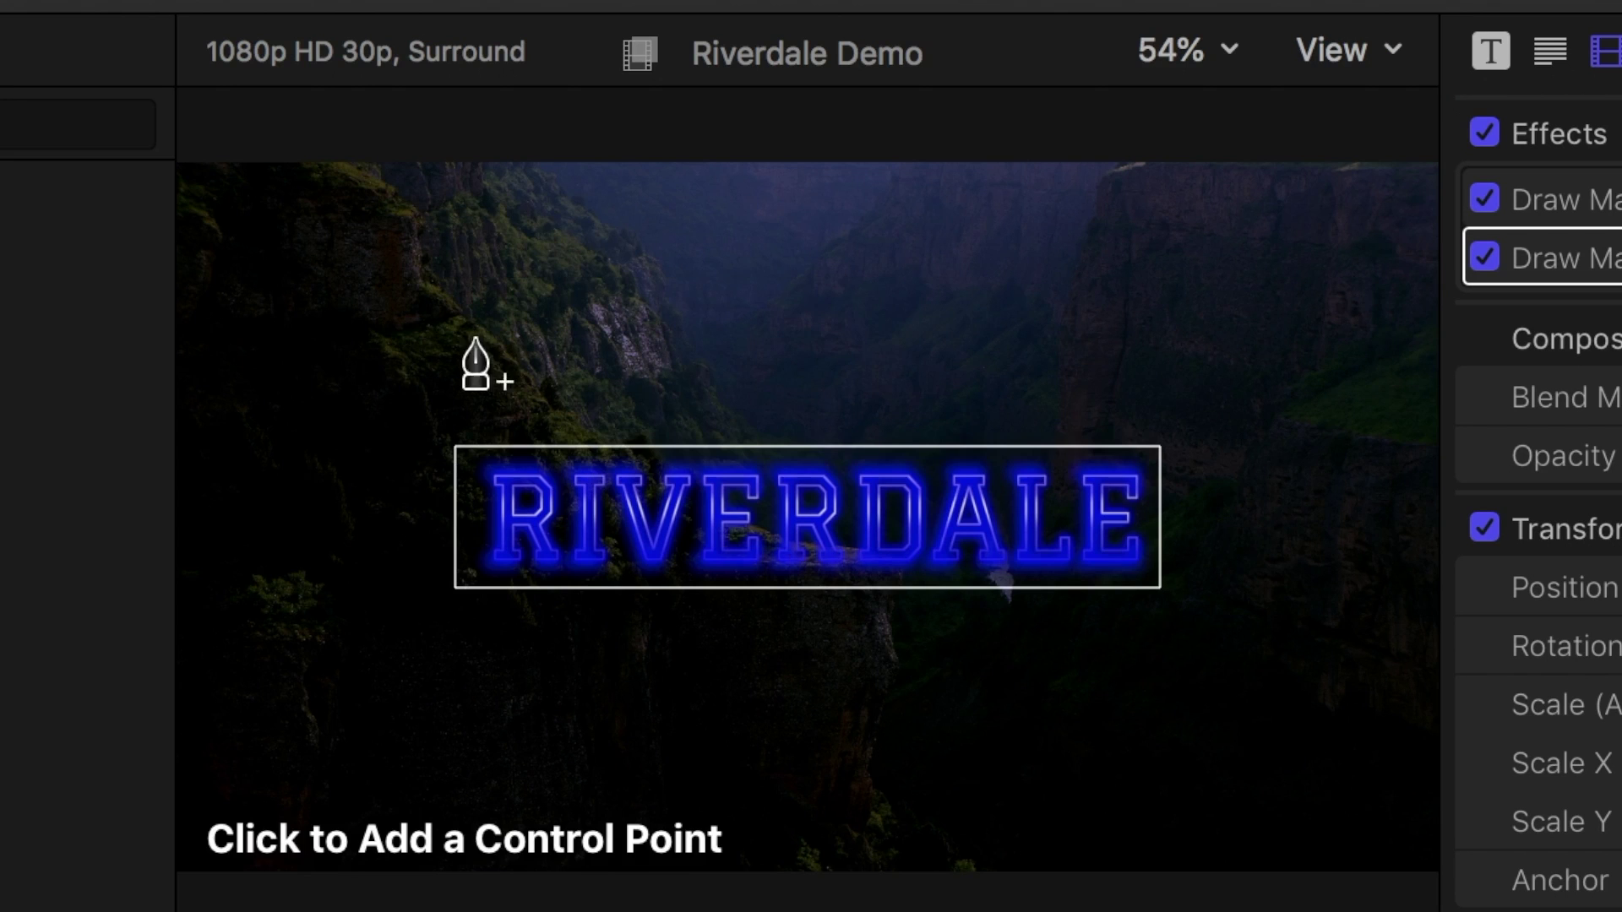
click(475, 339)
click(476, 672)
click(565, 667)
click(567, 338)
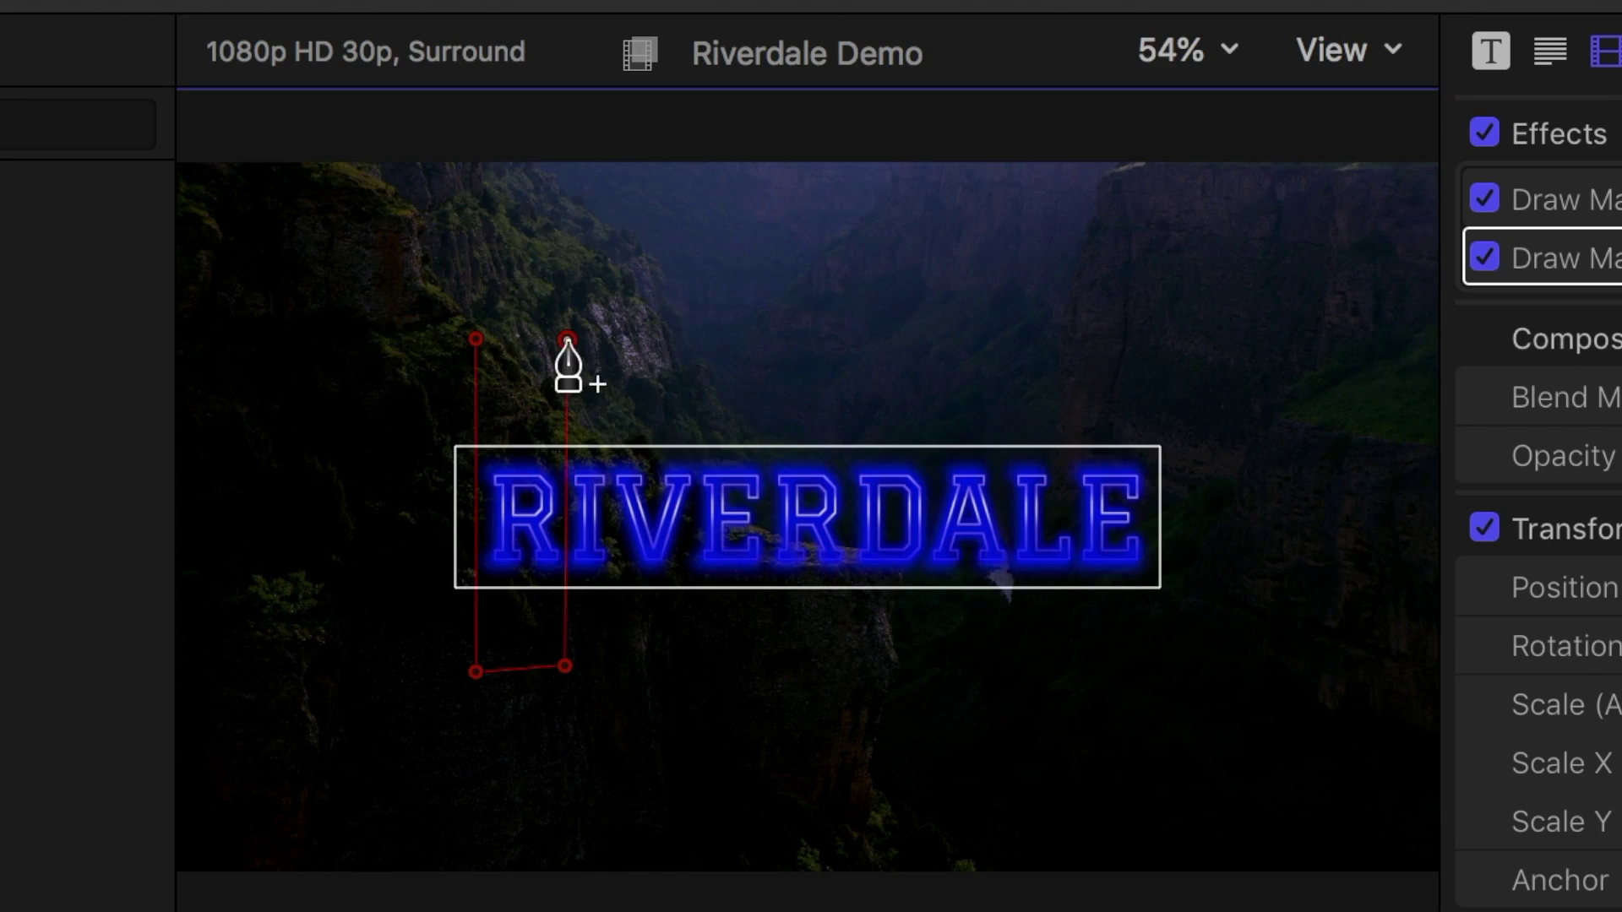
click(475, 339)
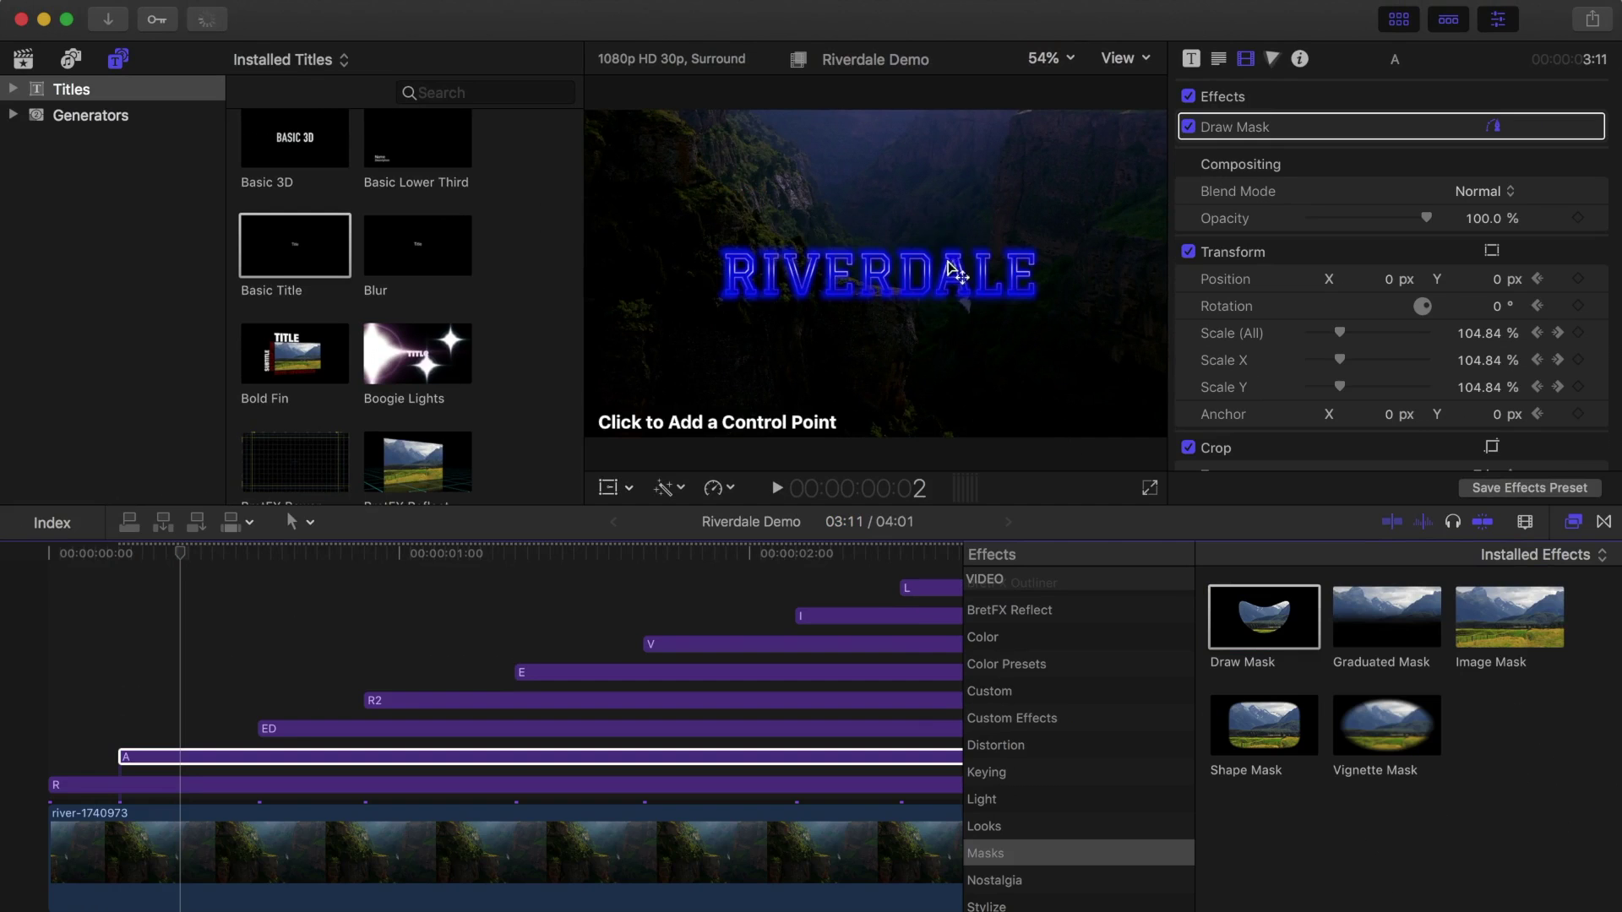
click(931, 204)
click(933, 205)
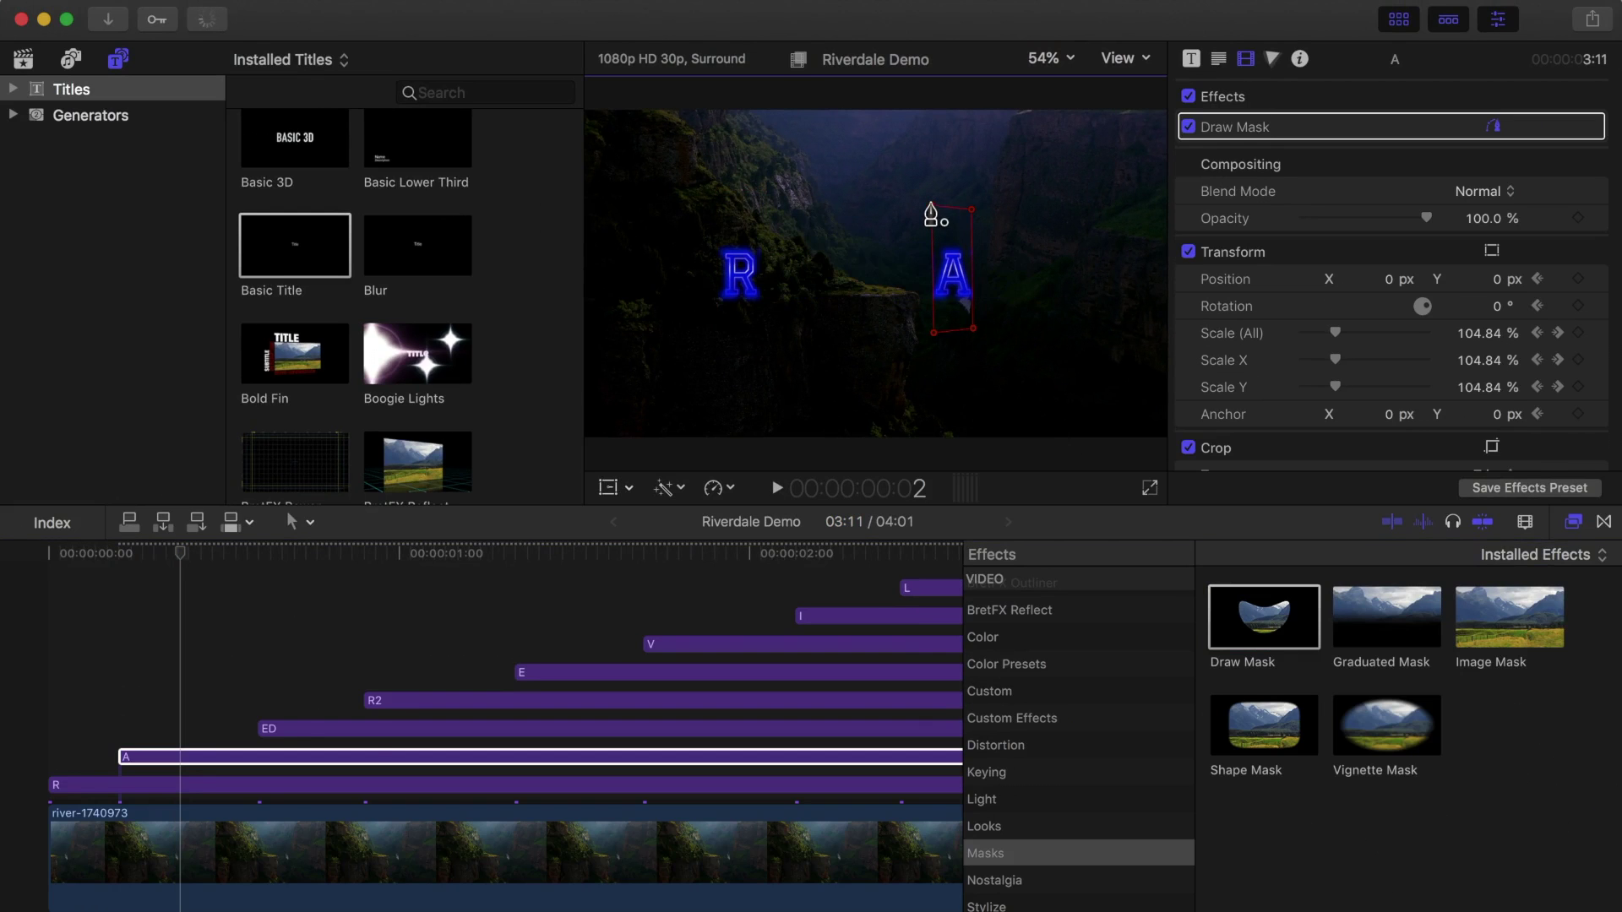
Step: Apply a Draw Mask to clip ED and outline the letters ED
click(302, 728)
double_click(1233, 617)
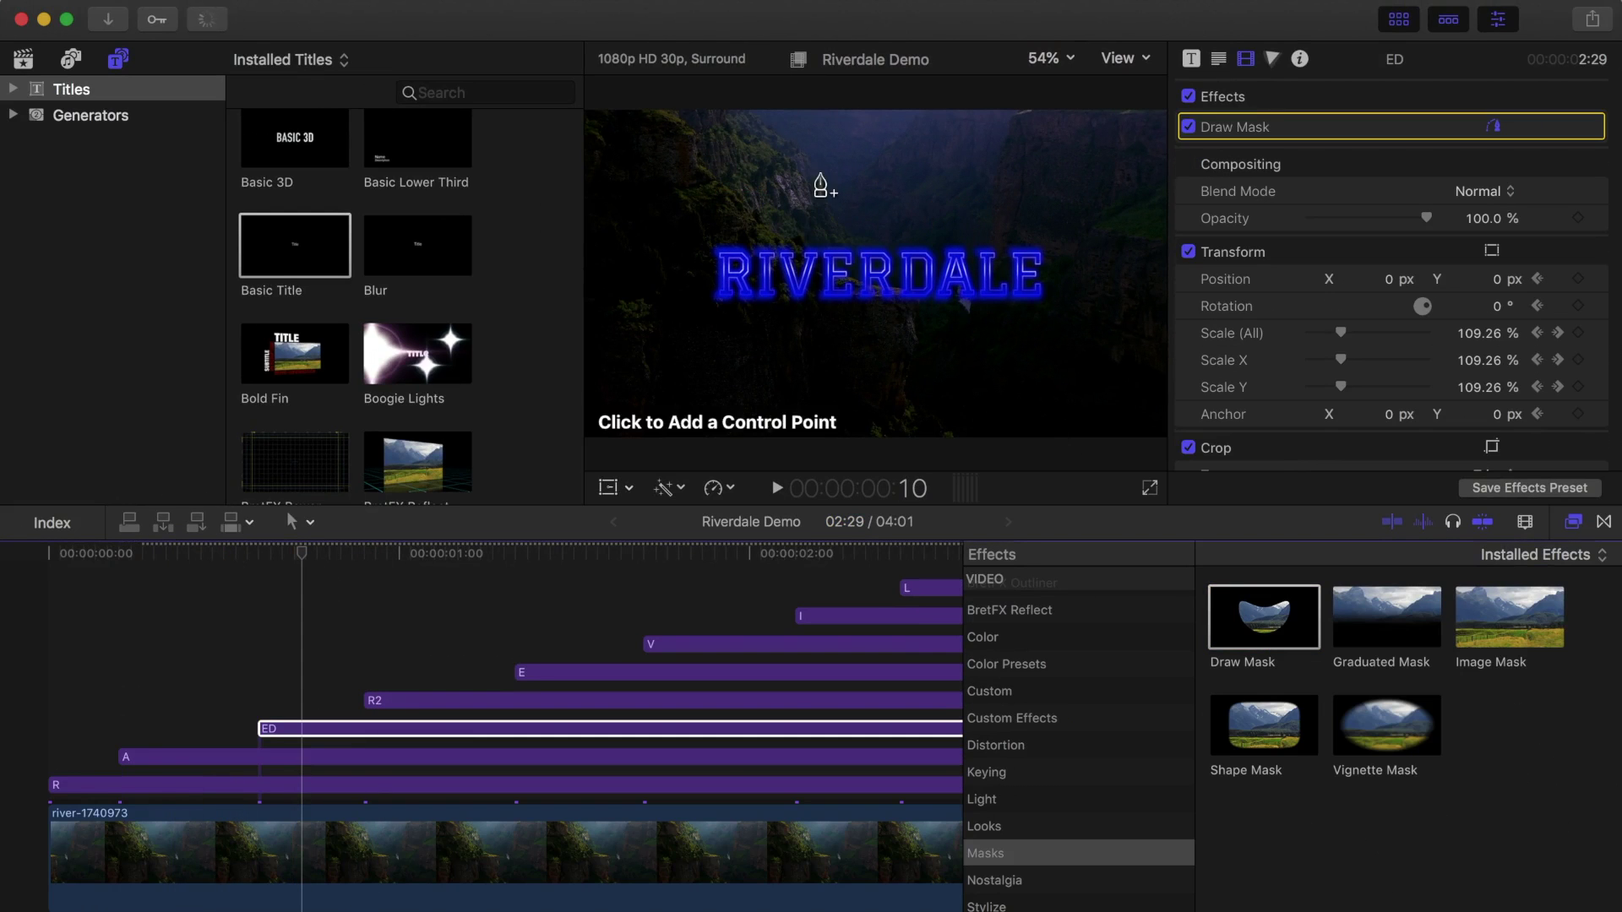
click(820, 174)
click(852, 342)
click(857, 216)
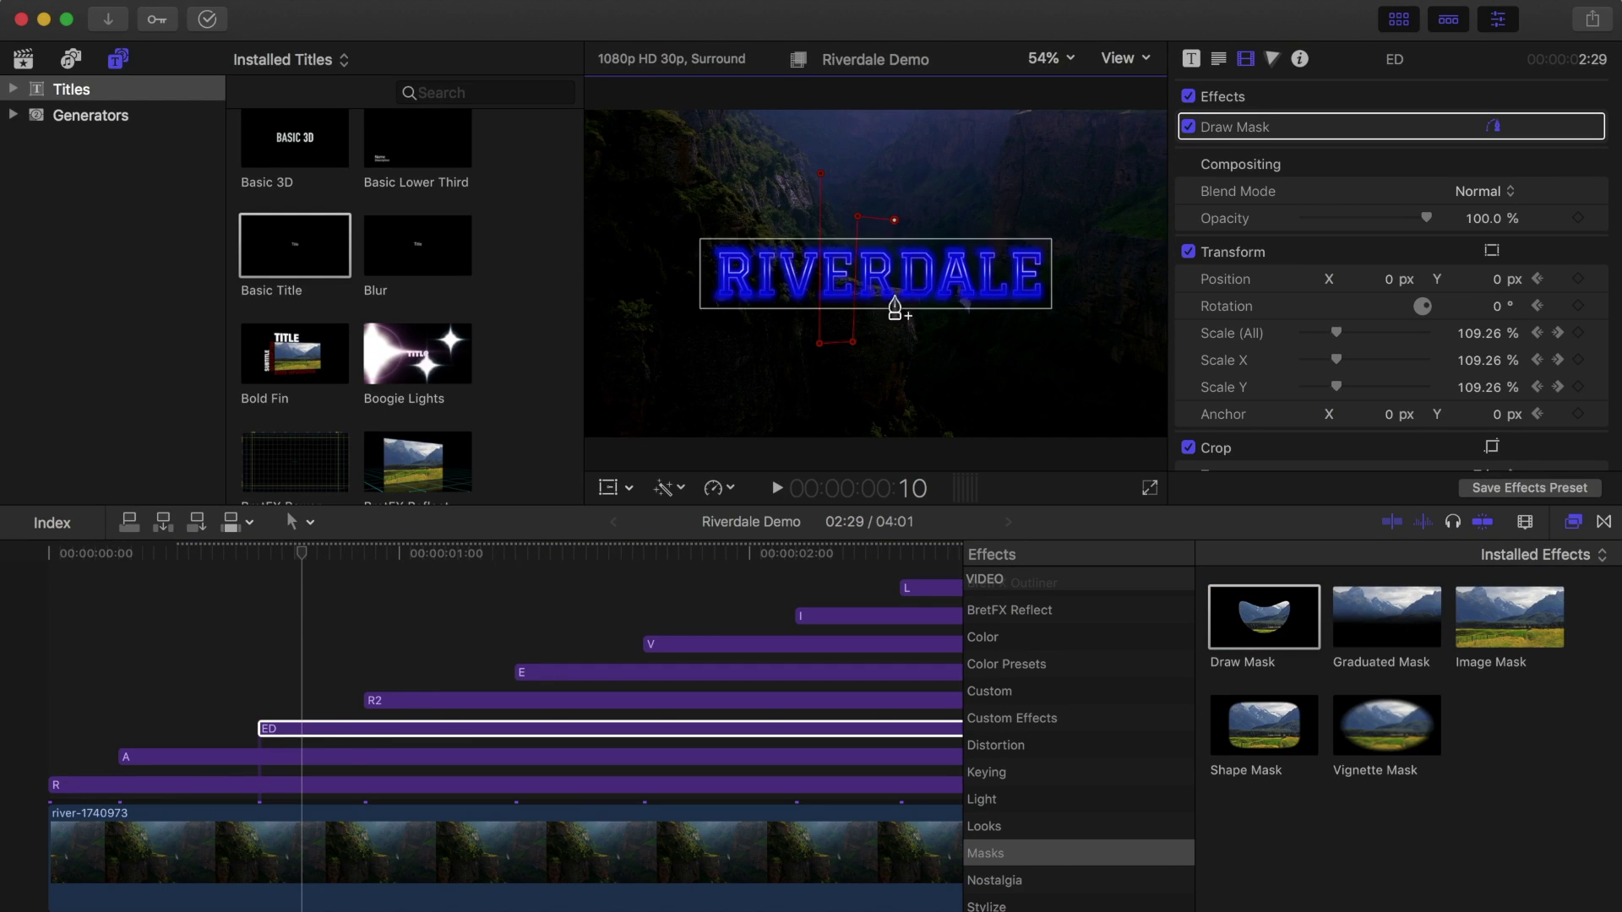
click(898, 336)
click(932, 343)
click(933, 204)
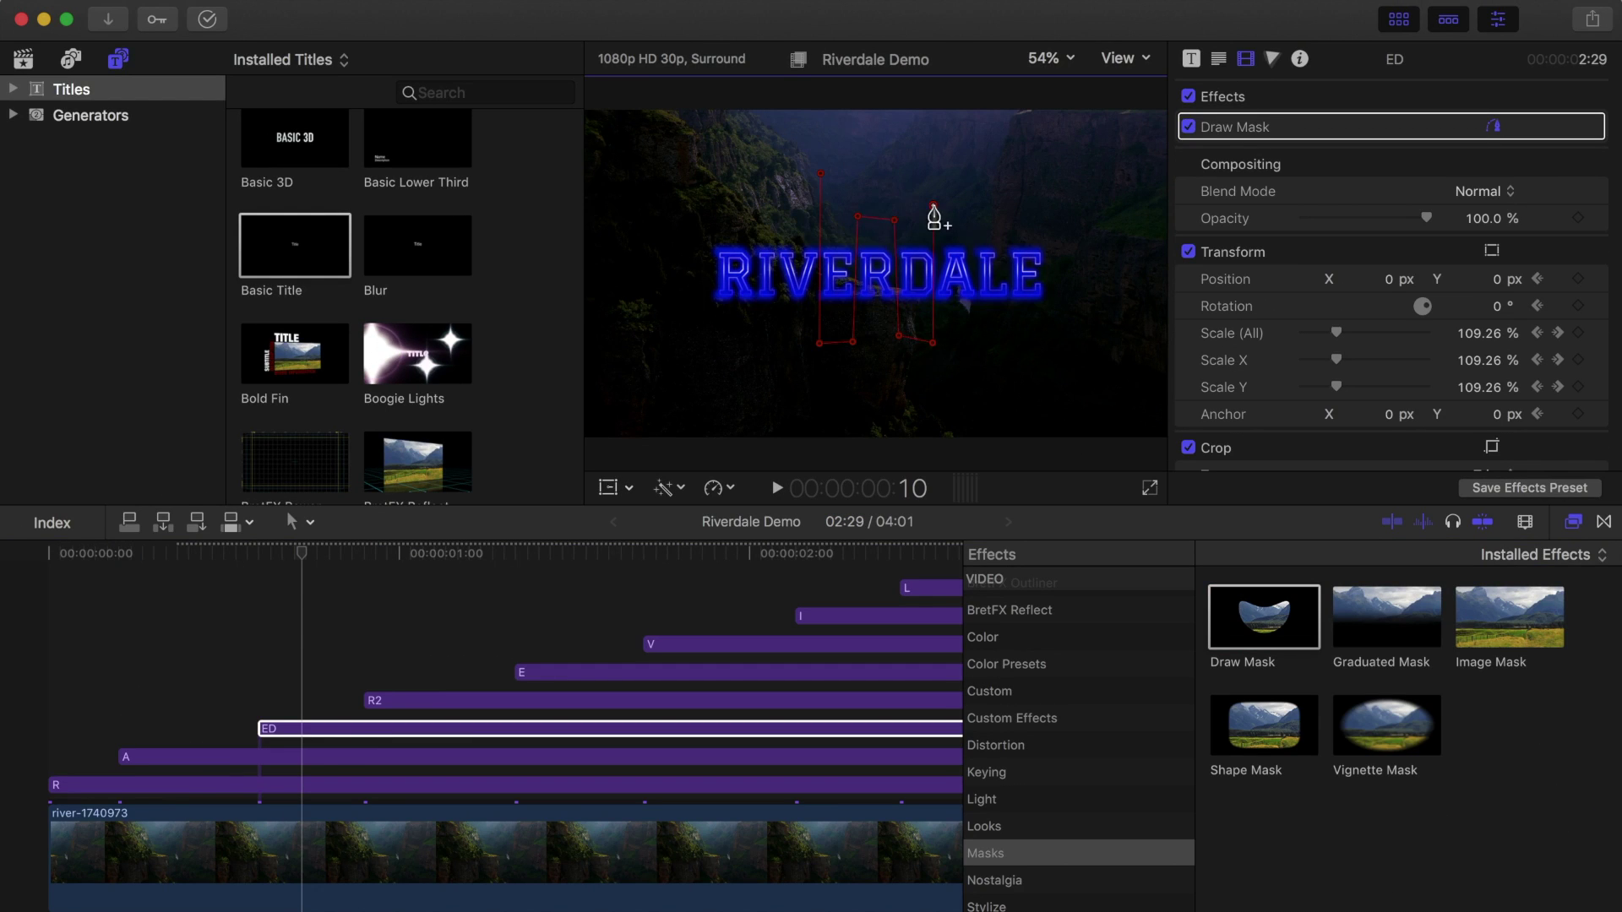
click(820, 174)
Step: Begin a mask outline beside the letter L on the next clip
click(449, 576)
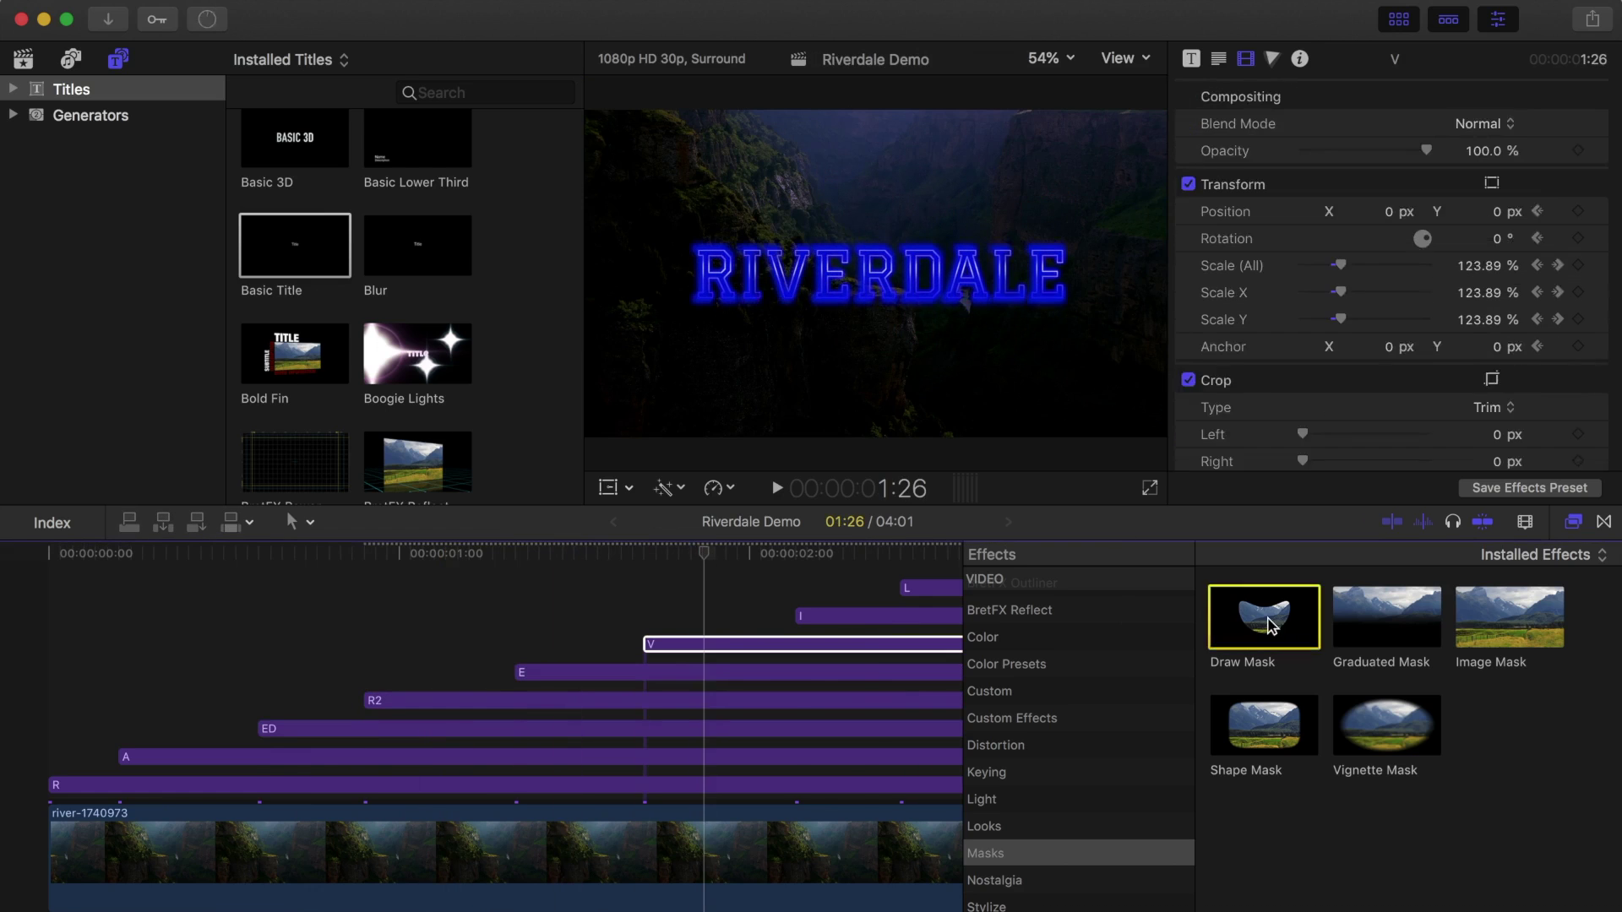
click(992, 200)
click(999, 343)
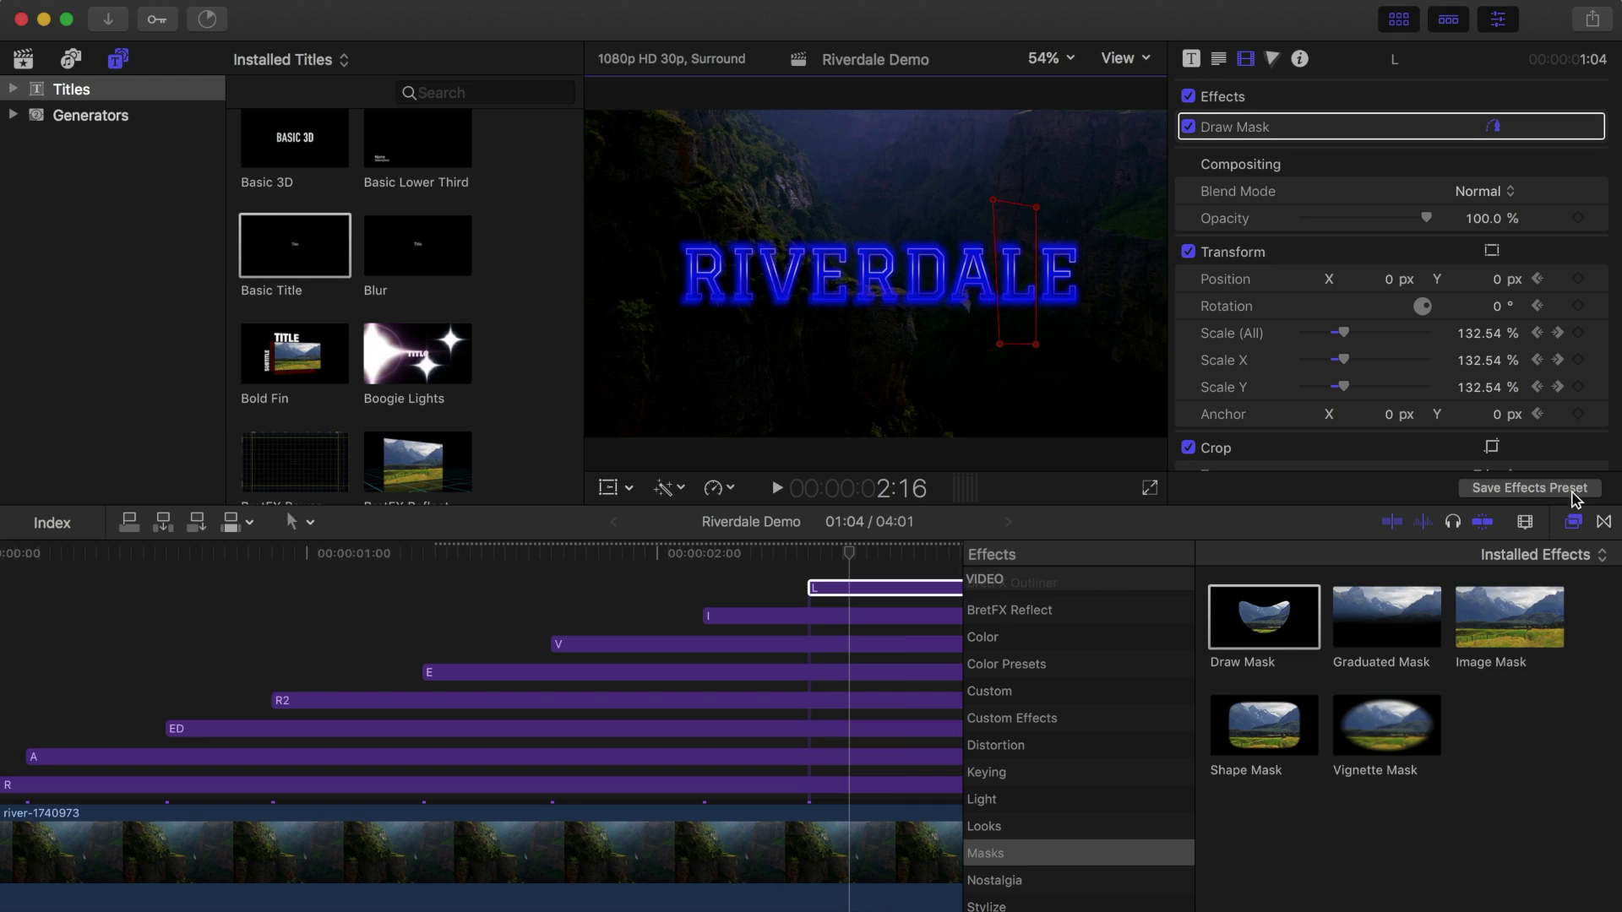
Step: Keyframe the R clip's opacity low over its first frames, then back to 100%
drag(309, 598, 5, 651)
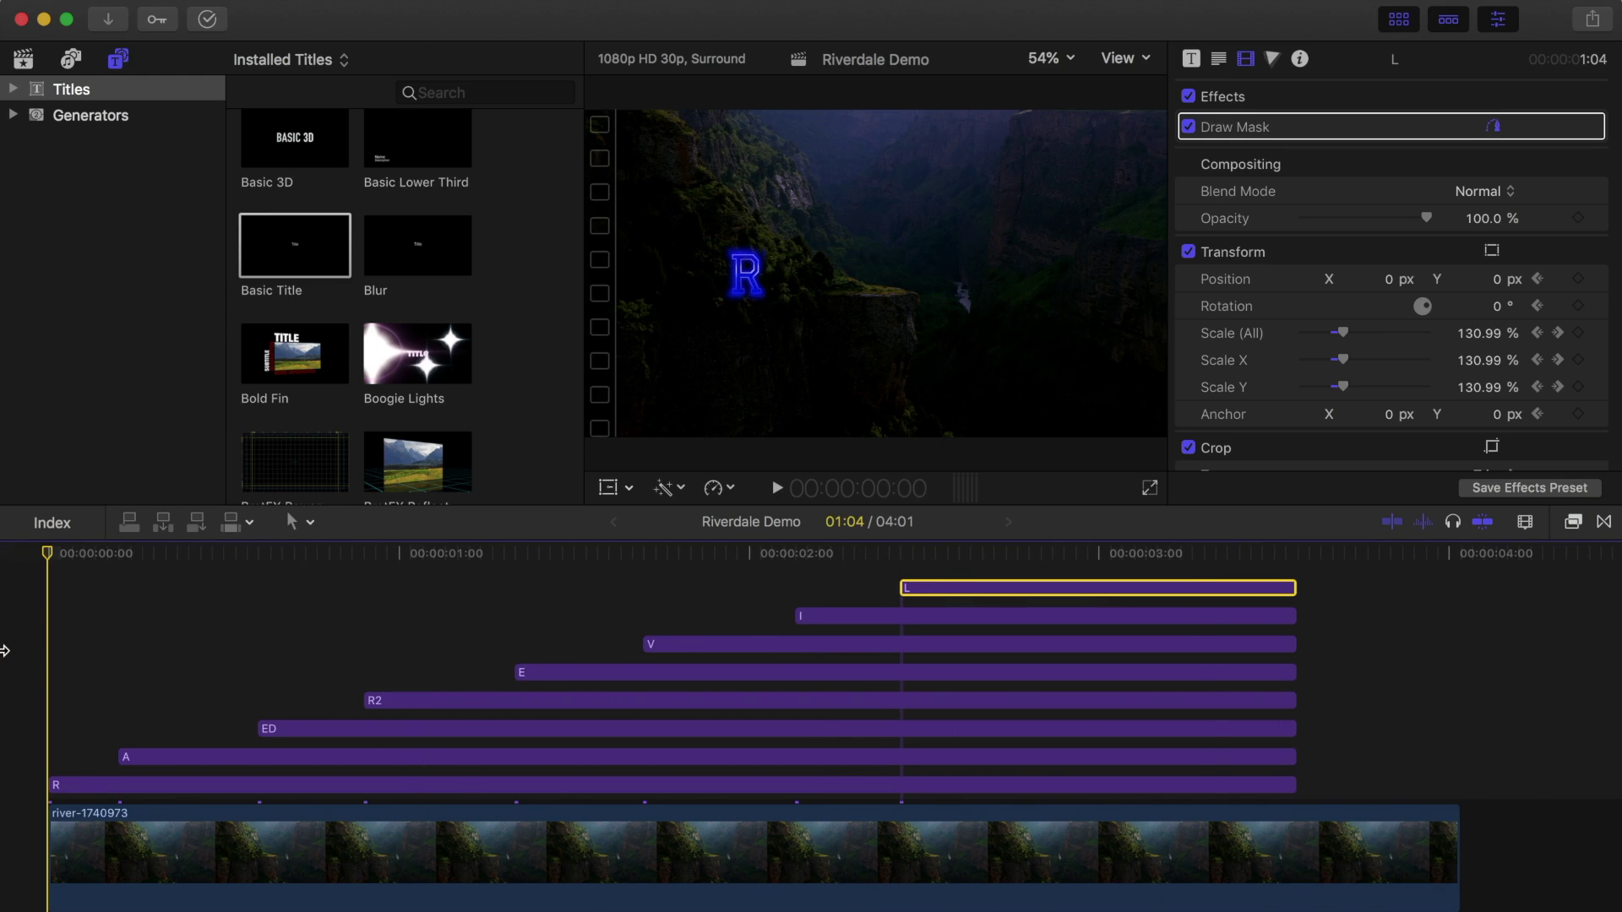
click(72, 786)
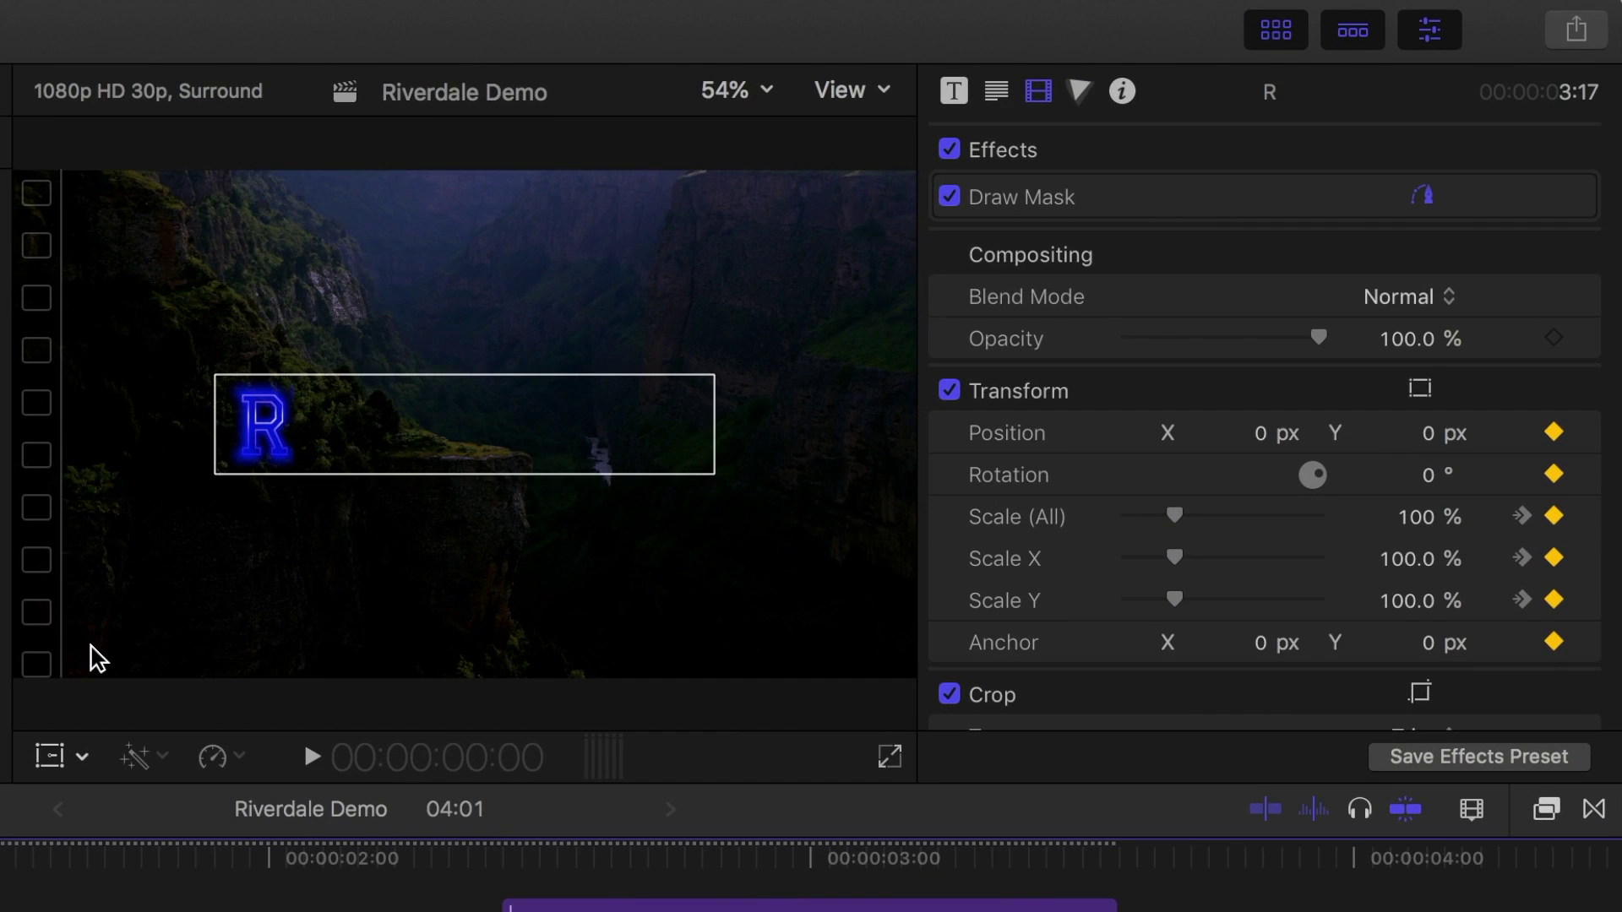
mouse_move(1318, 218)
drag(1320, 338, 1189, 340)
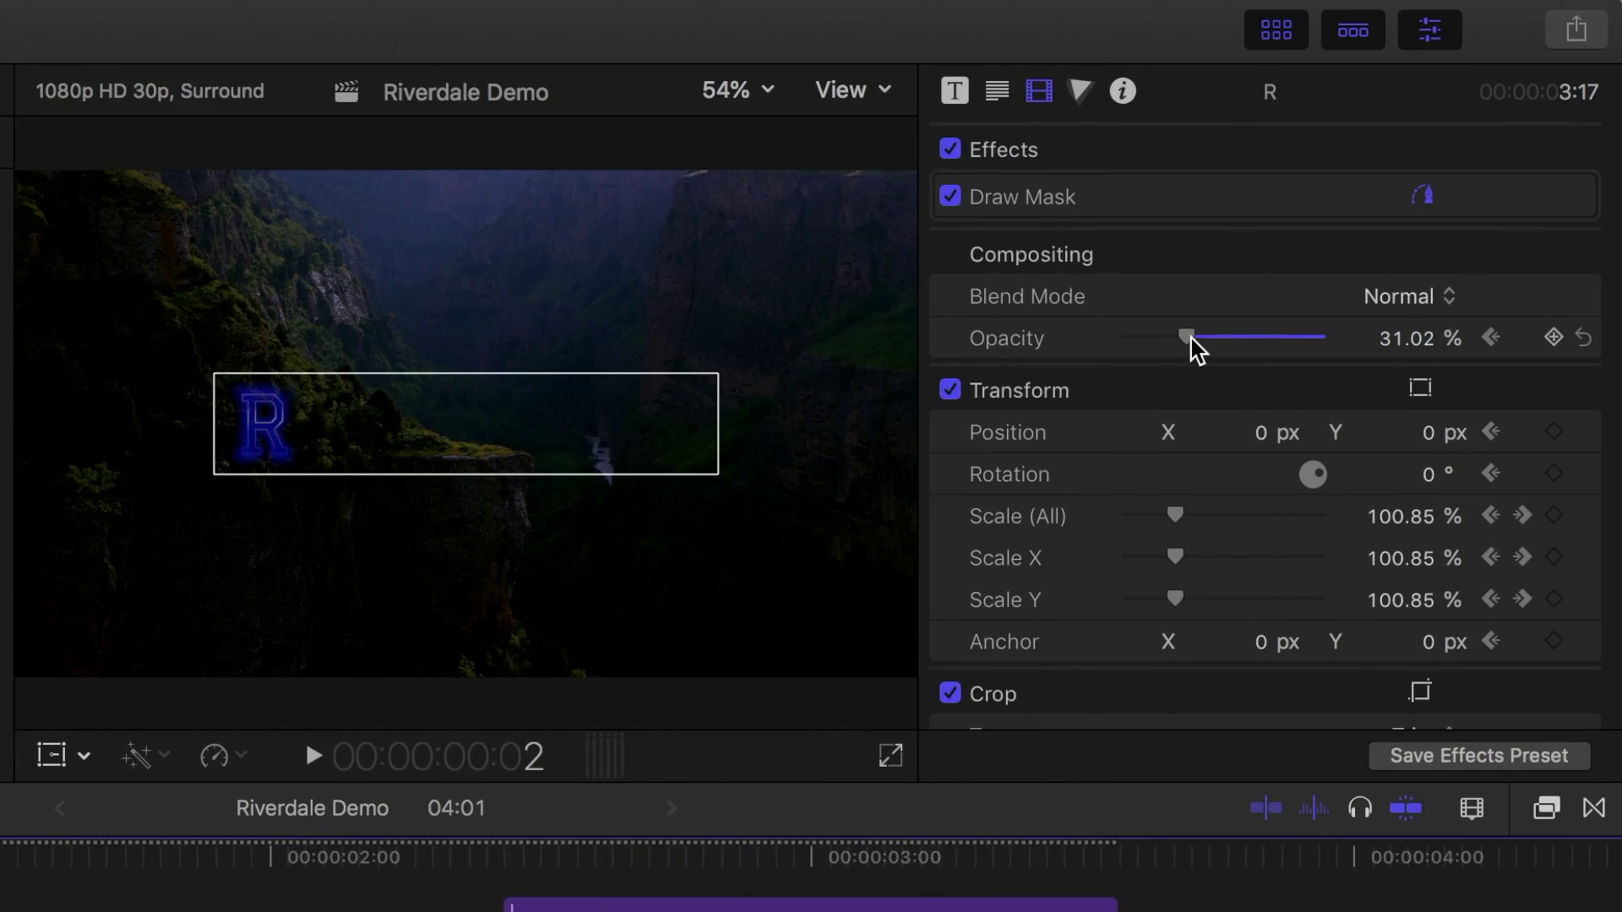
drag(1184, 338, 1147, 340)
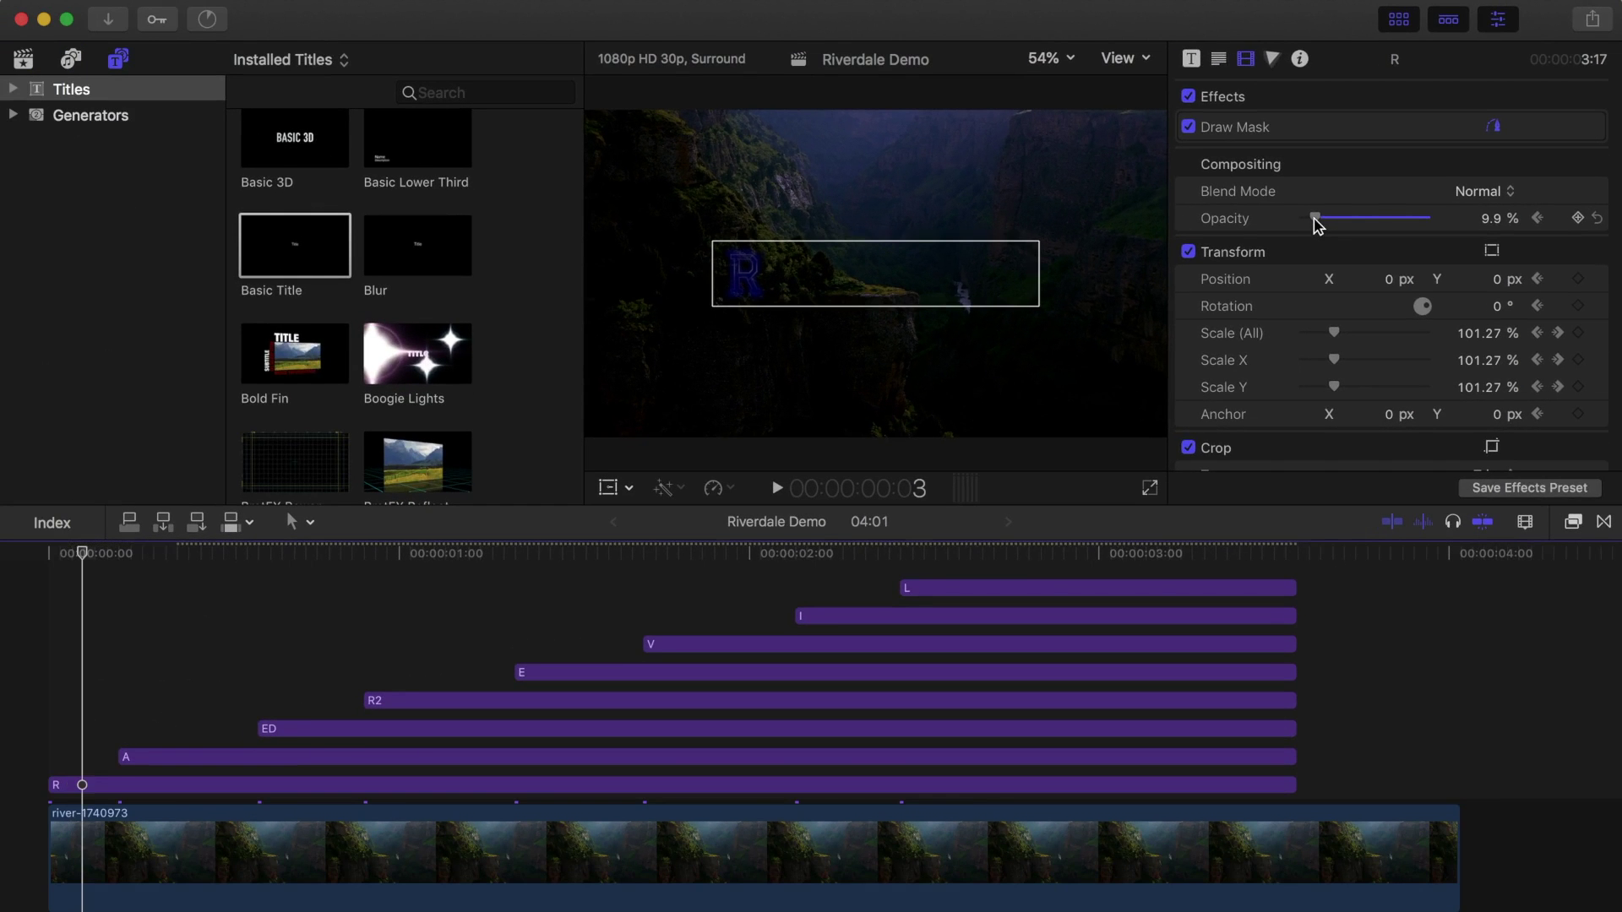
mouse_move(1146, 340)
mouse_down()
mouse_move(1330, 222)
mouse_move(1398, 225)
mouse_up()
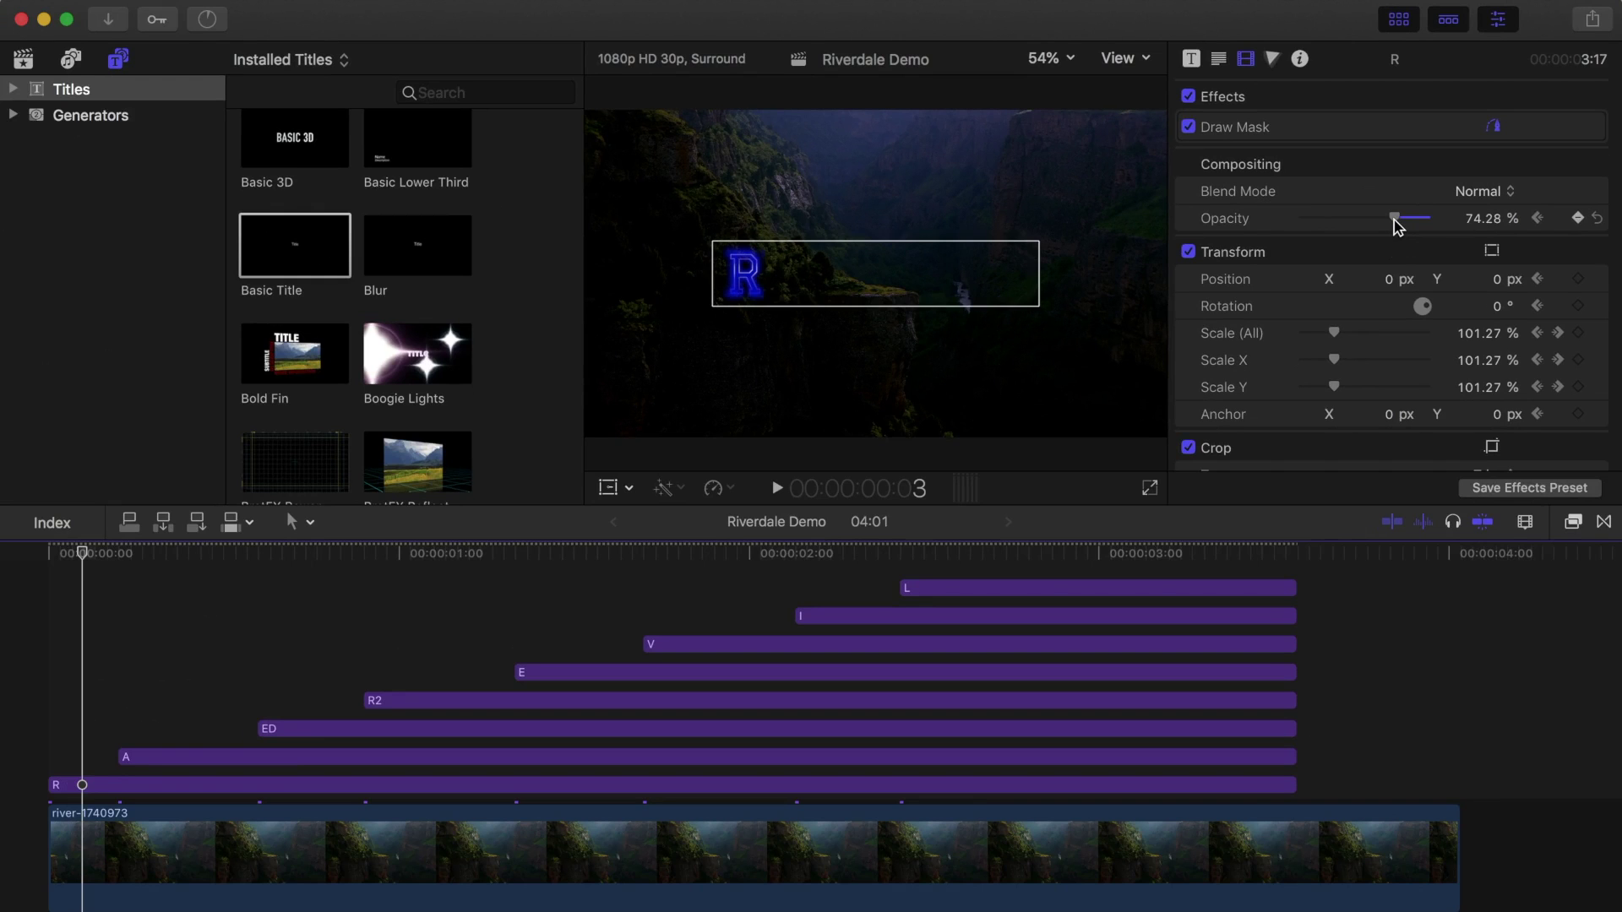
key(Right)
key(Right)
drag(1398, 226, 1385, 223)
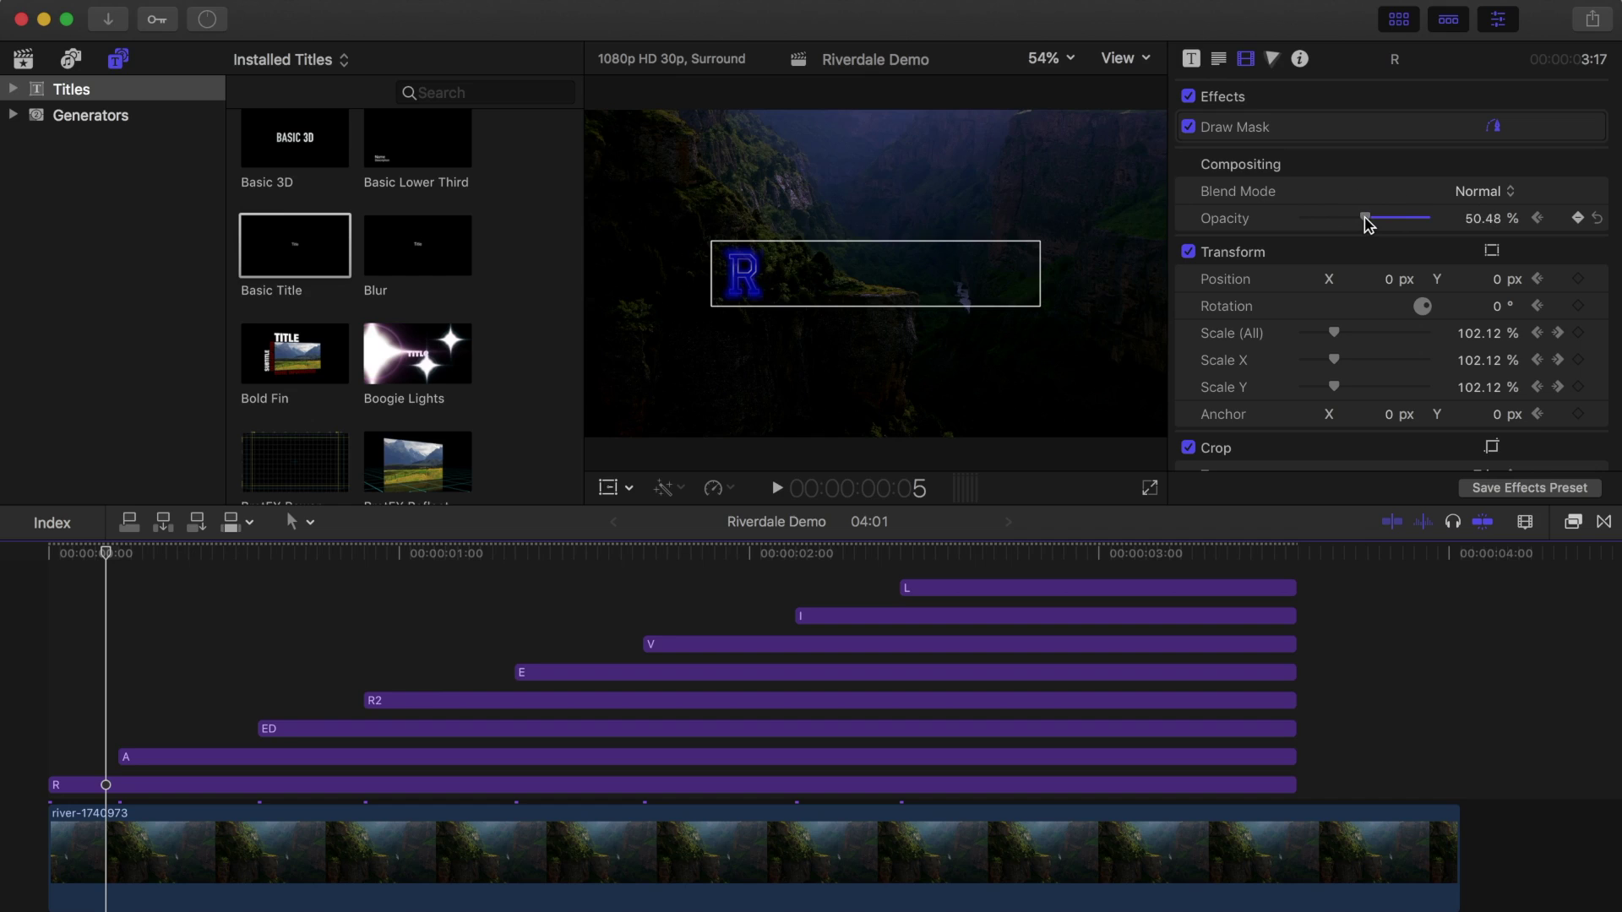
key(Right)
drag(1368, 224, 1446, 224)
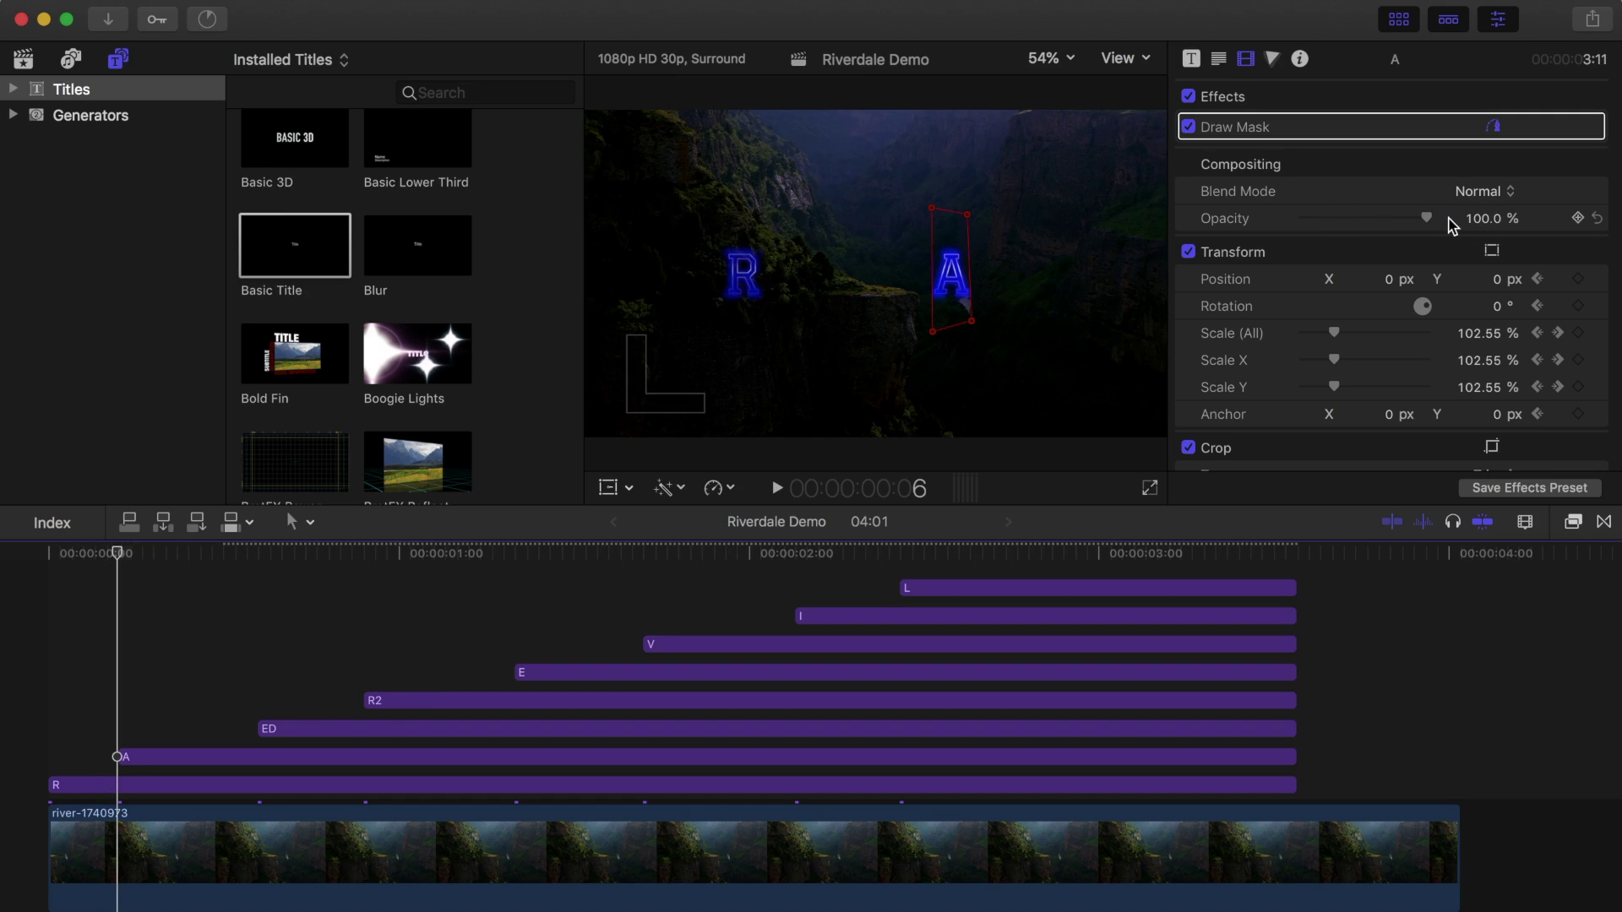
Step: Start clip A right after R and dim its opacity for a flicker
click(145, 757)
click(104, 554)
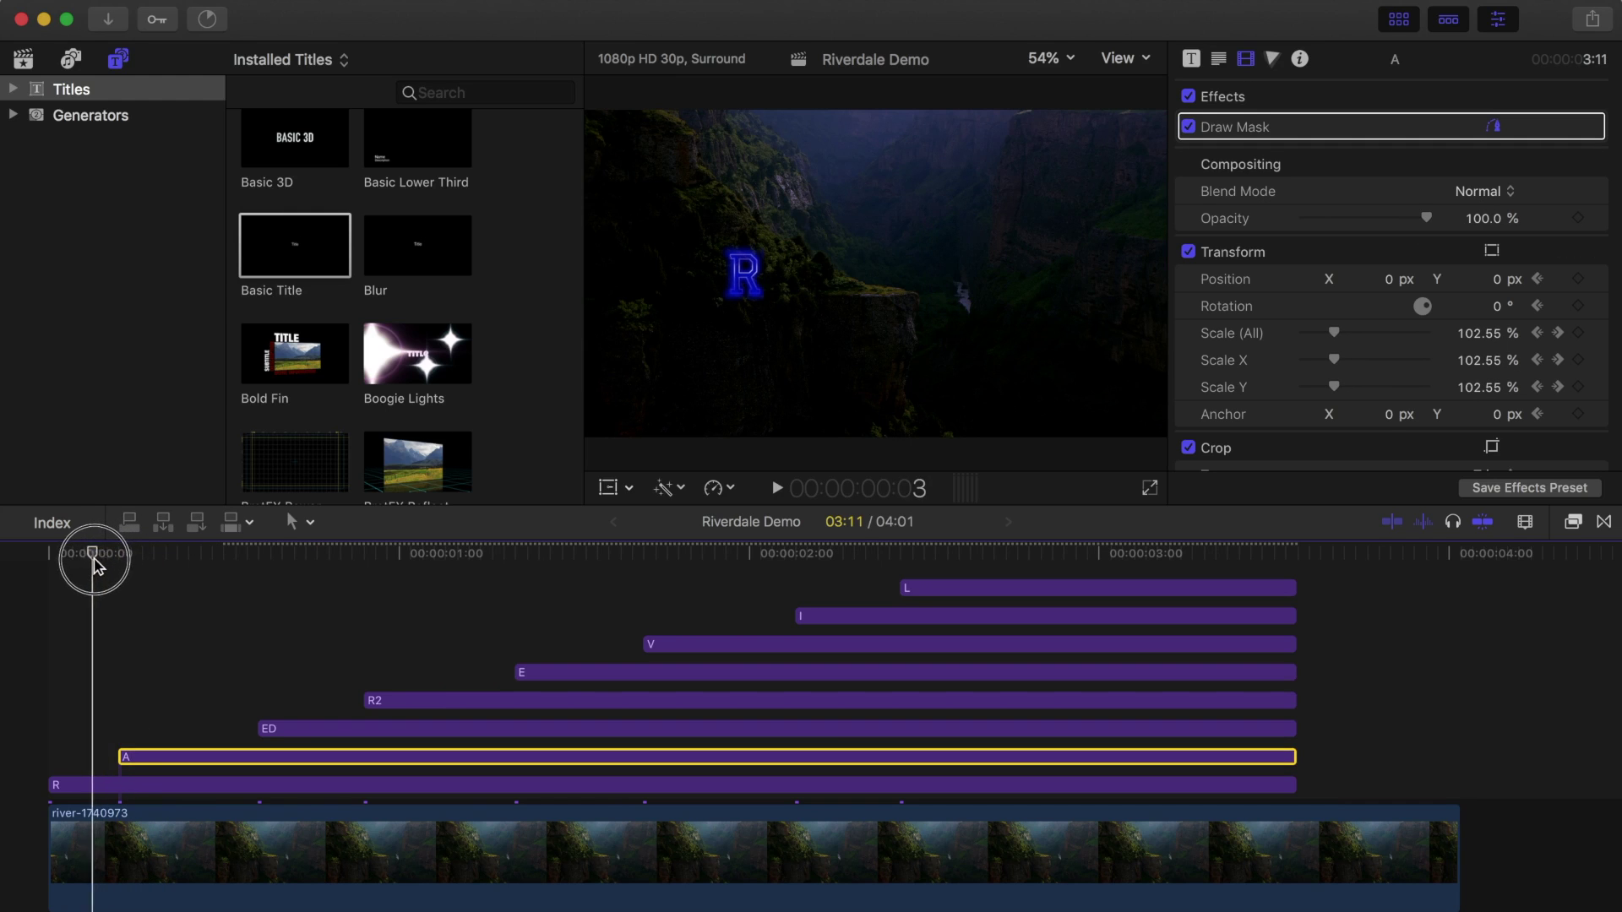
drag(93, 564, 82, 557)
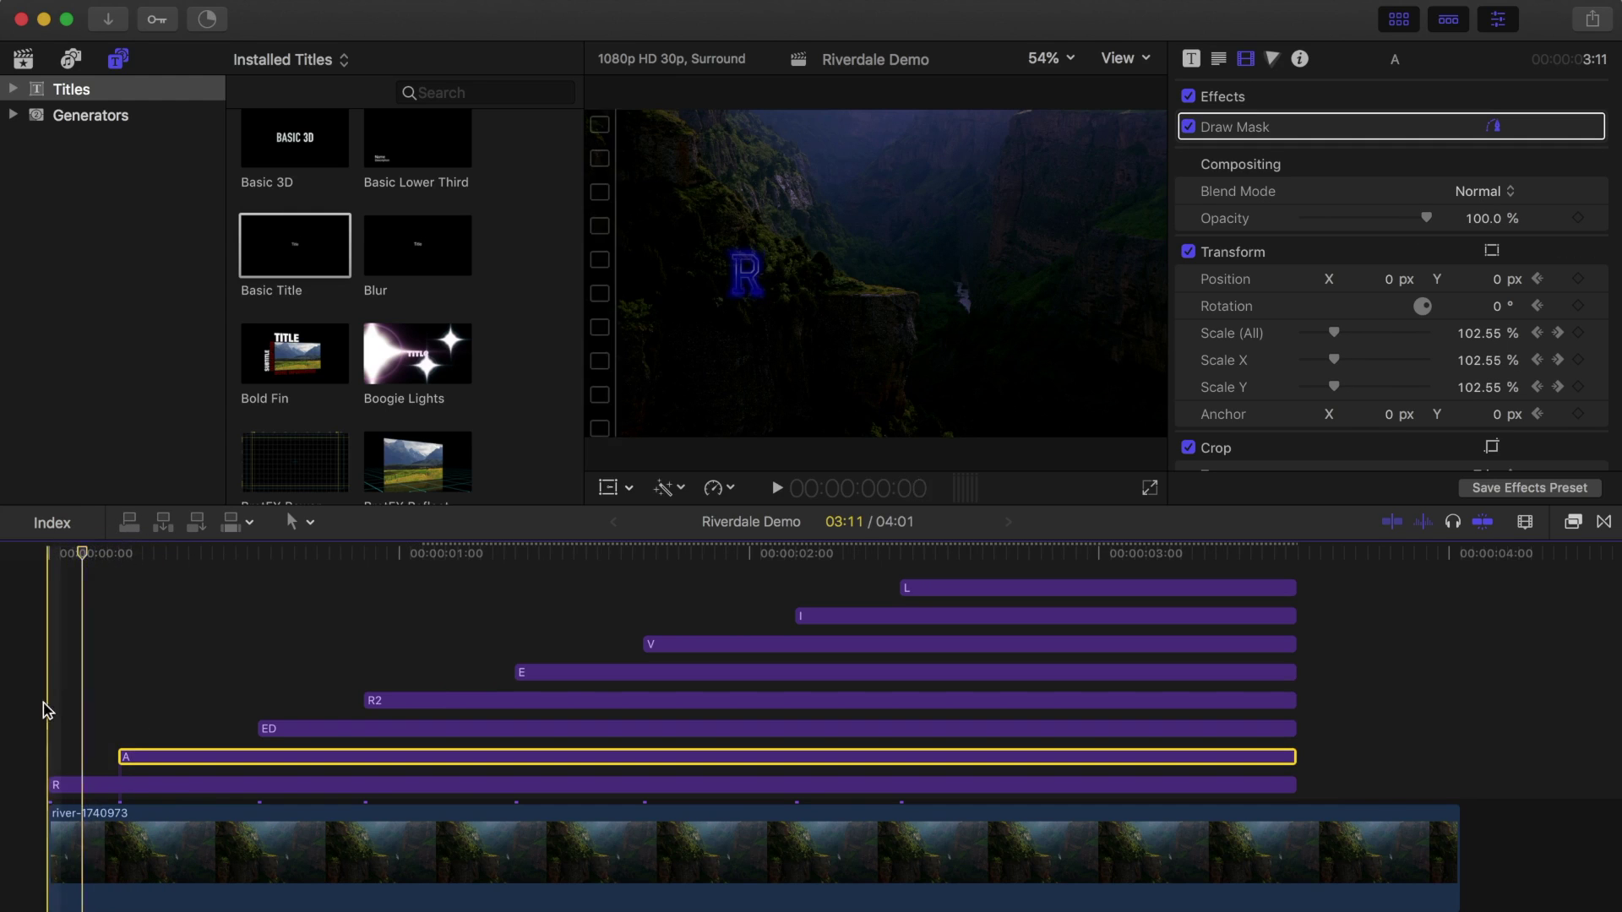
drag(120, 756, 74, 756)
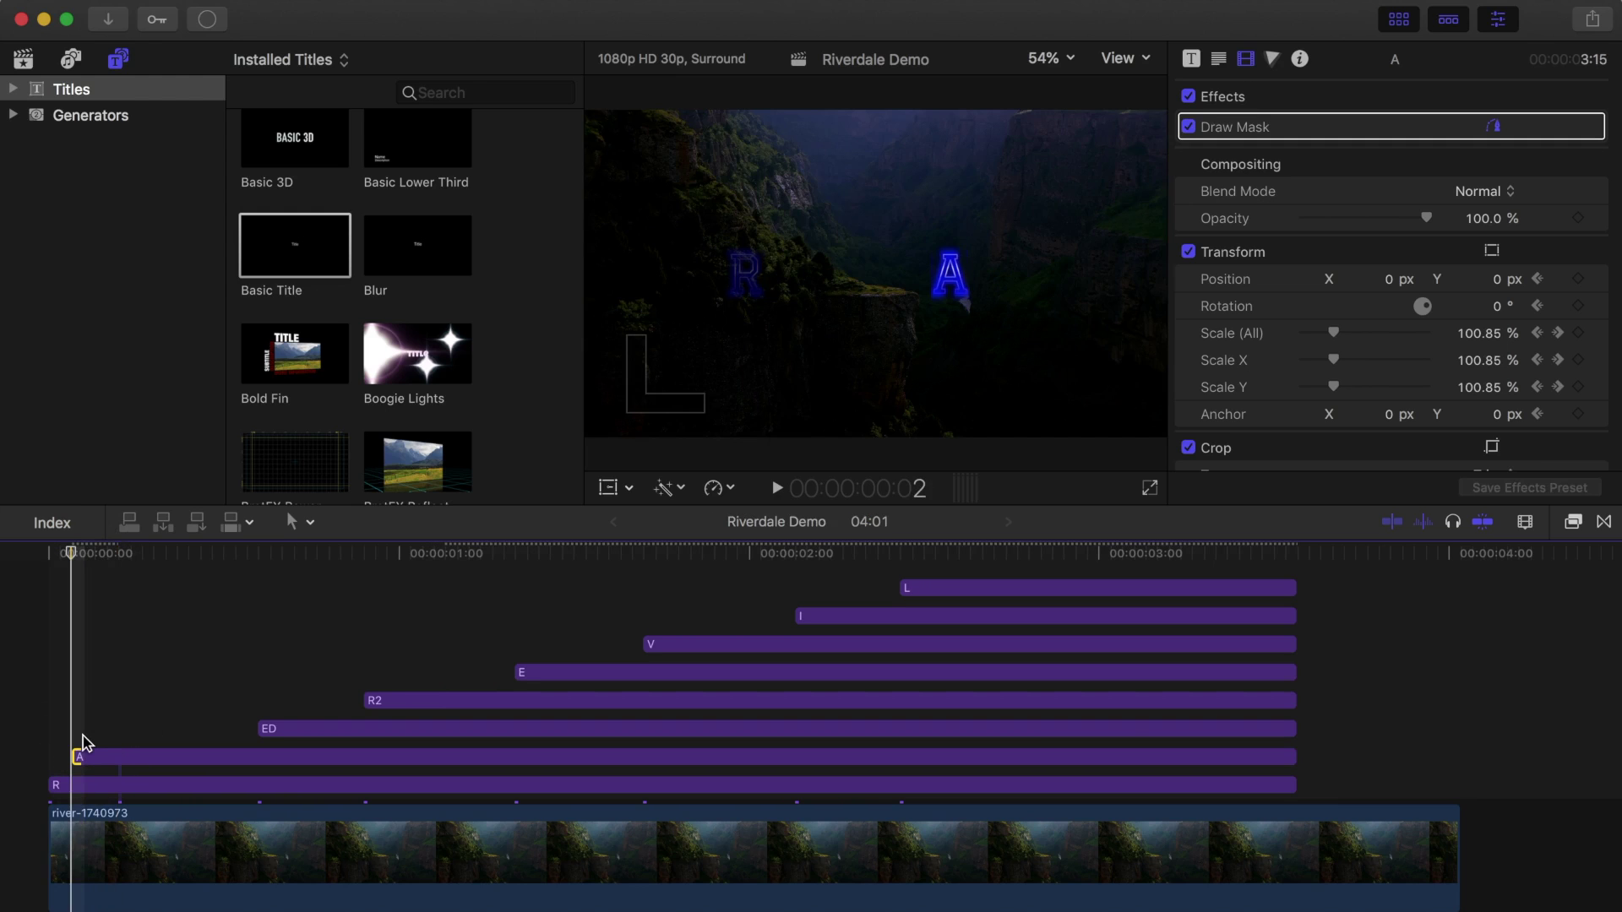
mouse_move(1426, 218)
mouse_down()
mouse_move(1342, 218)
mouse_move(1453, 225)
mouse_up()
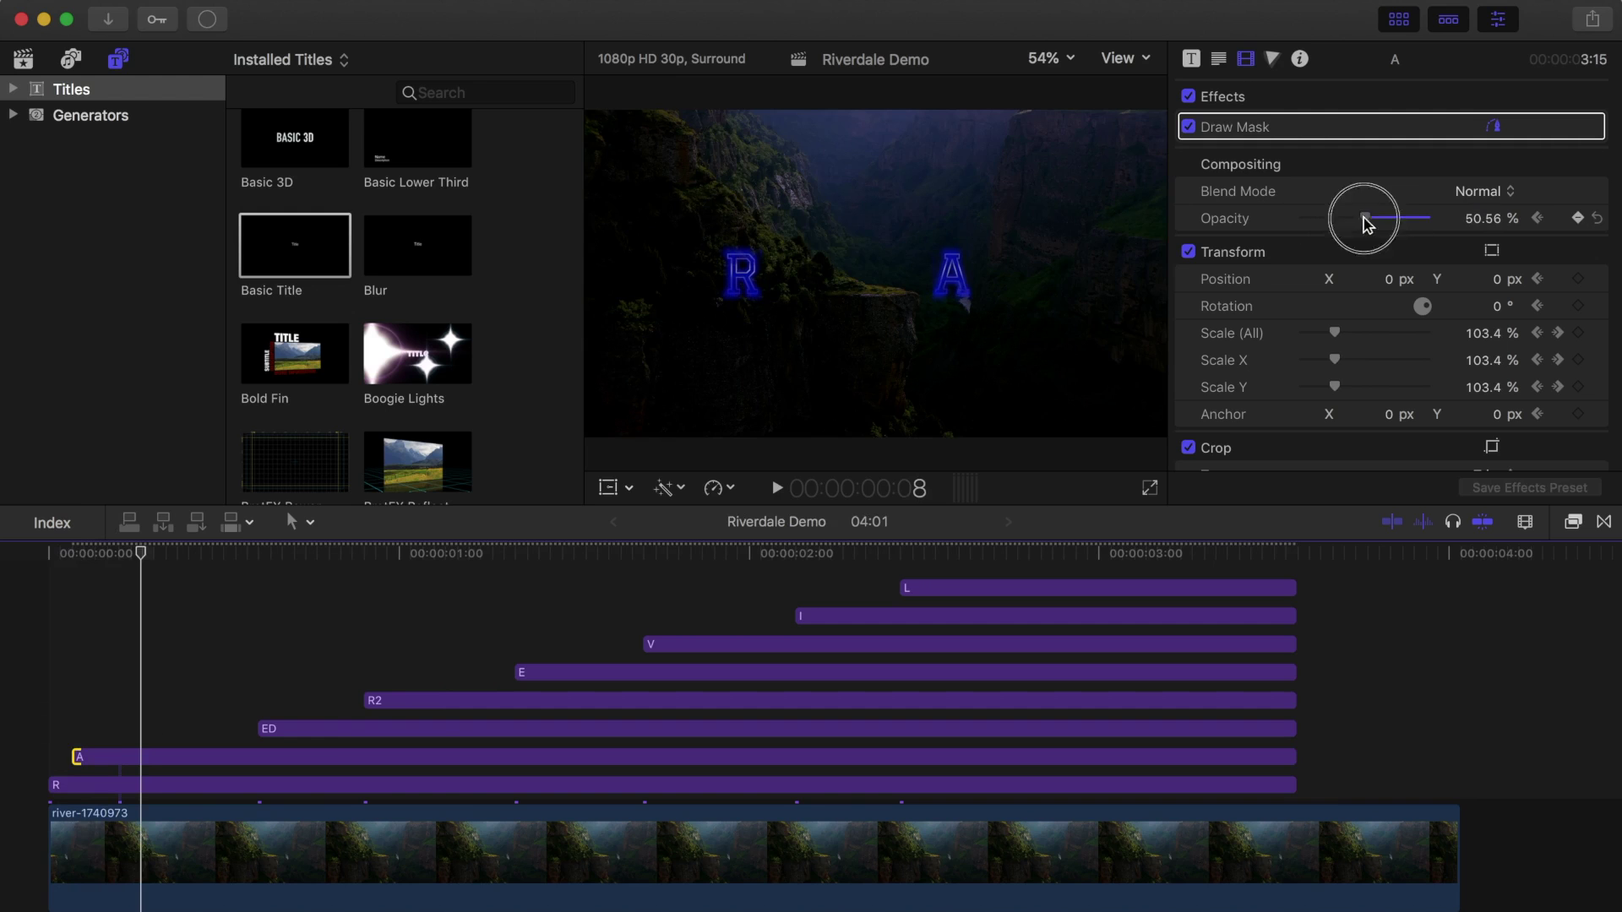
Step: Pull the ED, R2 and E clips earlier and keyframe their flicker opacity
drag(259, 728, 85, 728)
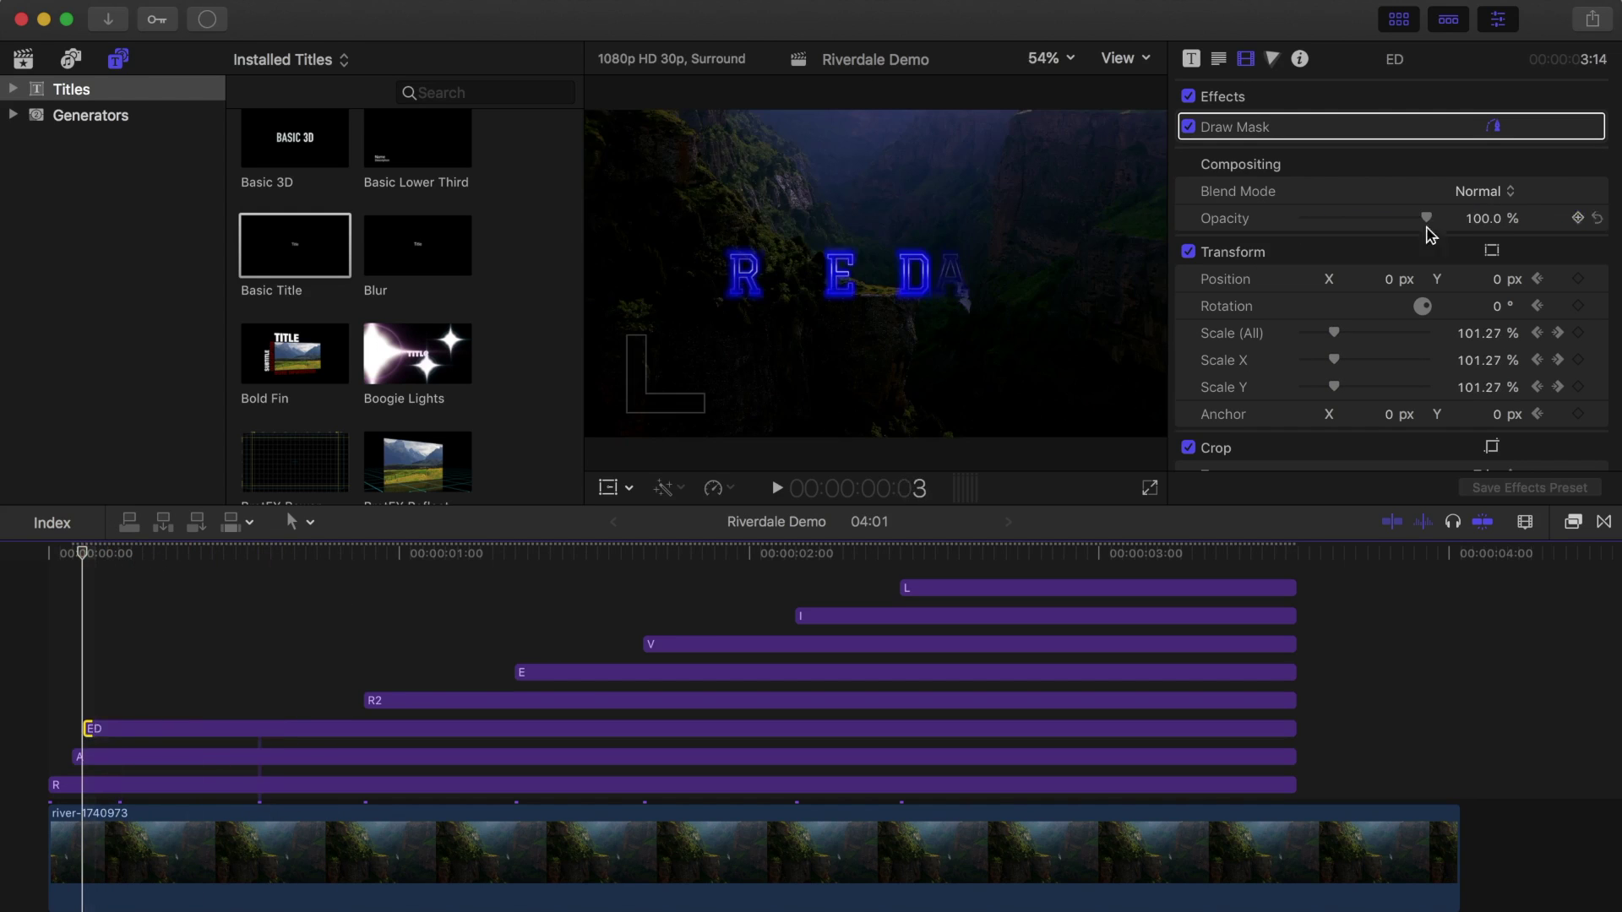
drag(1341, 218, 1327, 218)
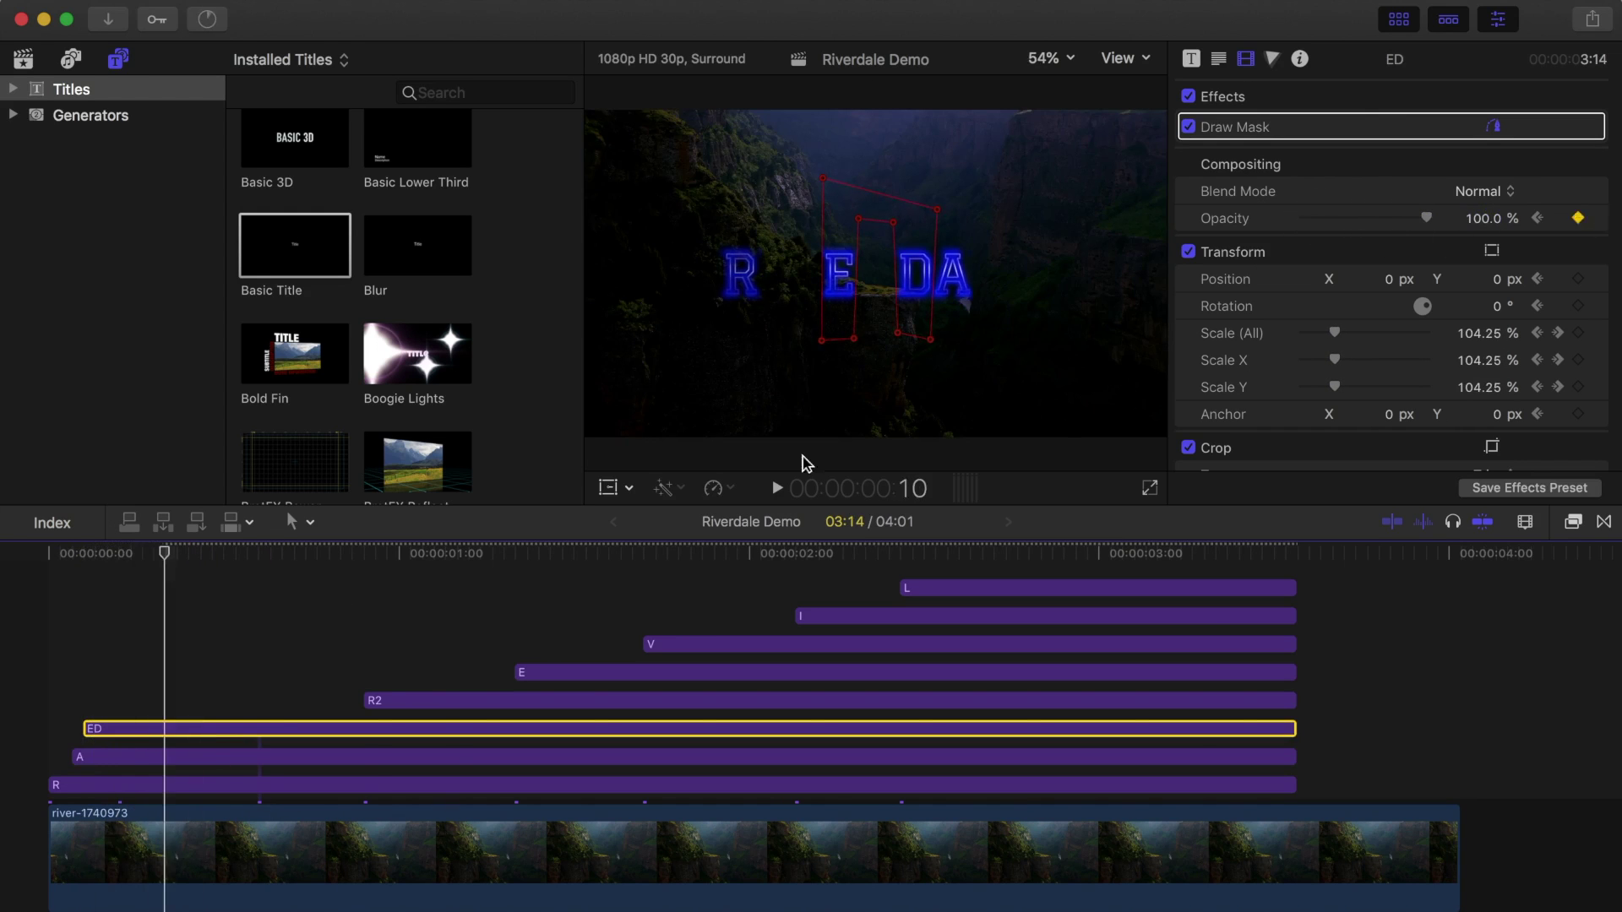
mouse_move(1429, 218)
mouse_down()
mouse_move(1343, 224)
mouse_move(1428, 222)
mouse_up()
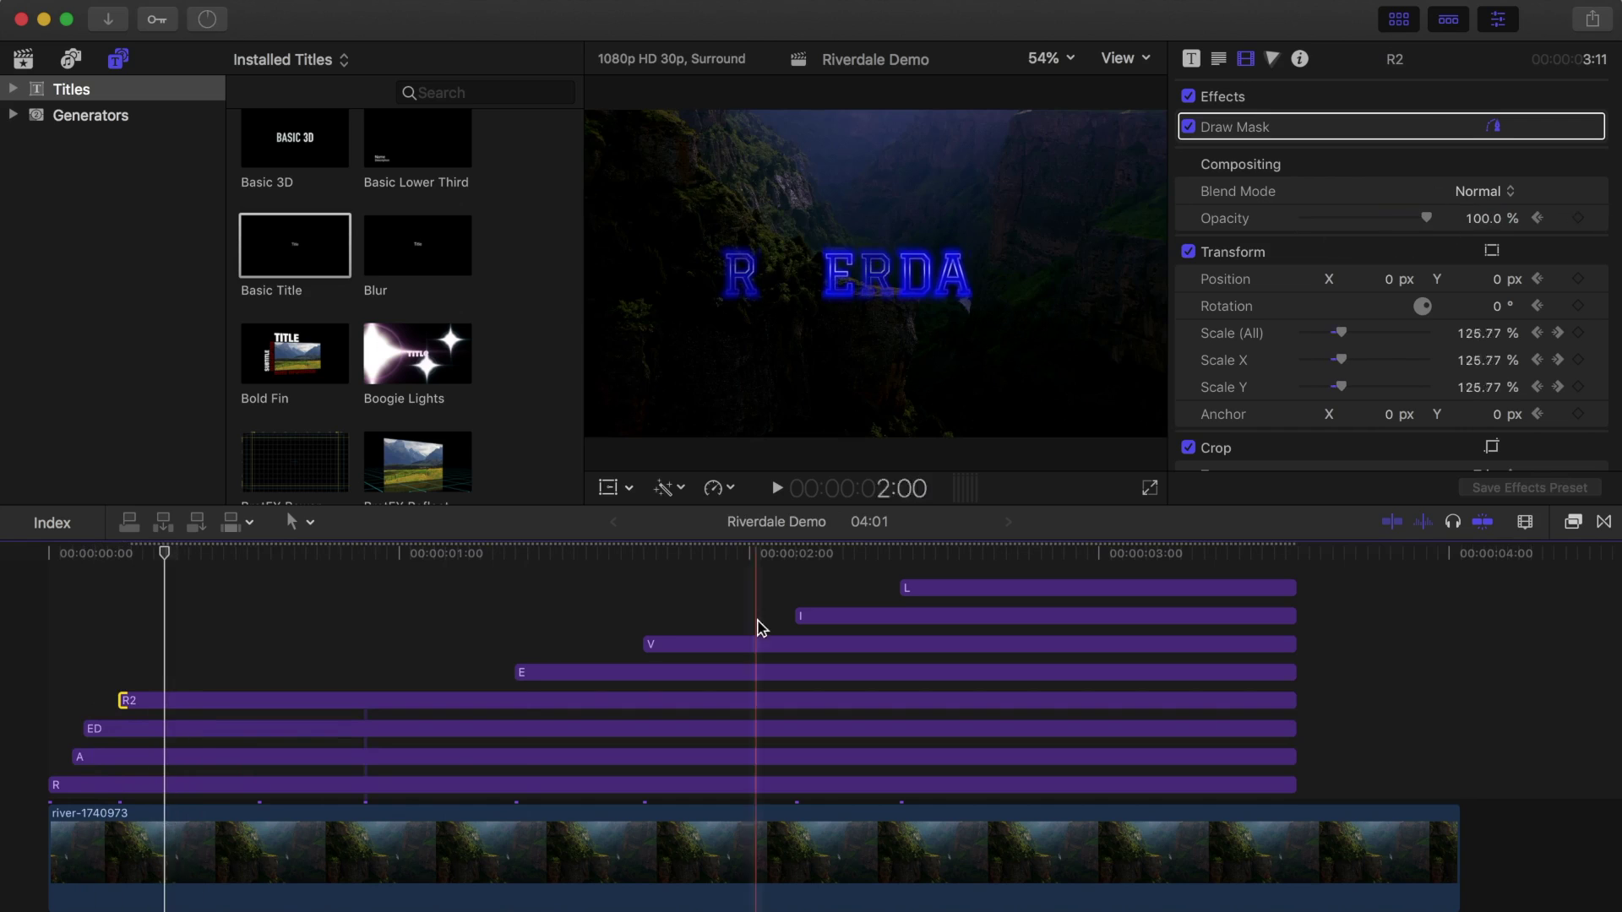
drag(517, 672, 168, 672)
drag(1343, 221, 1429, 218)
Step: Pull the V, I and L clips earlier with flickering opacity keyframes
drag(644, 644, 213, 644)
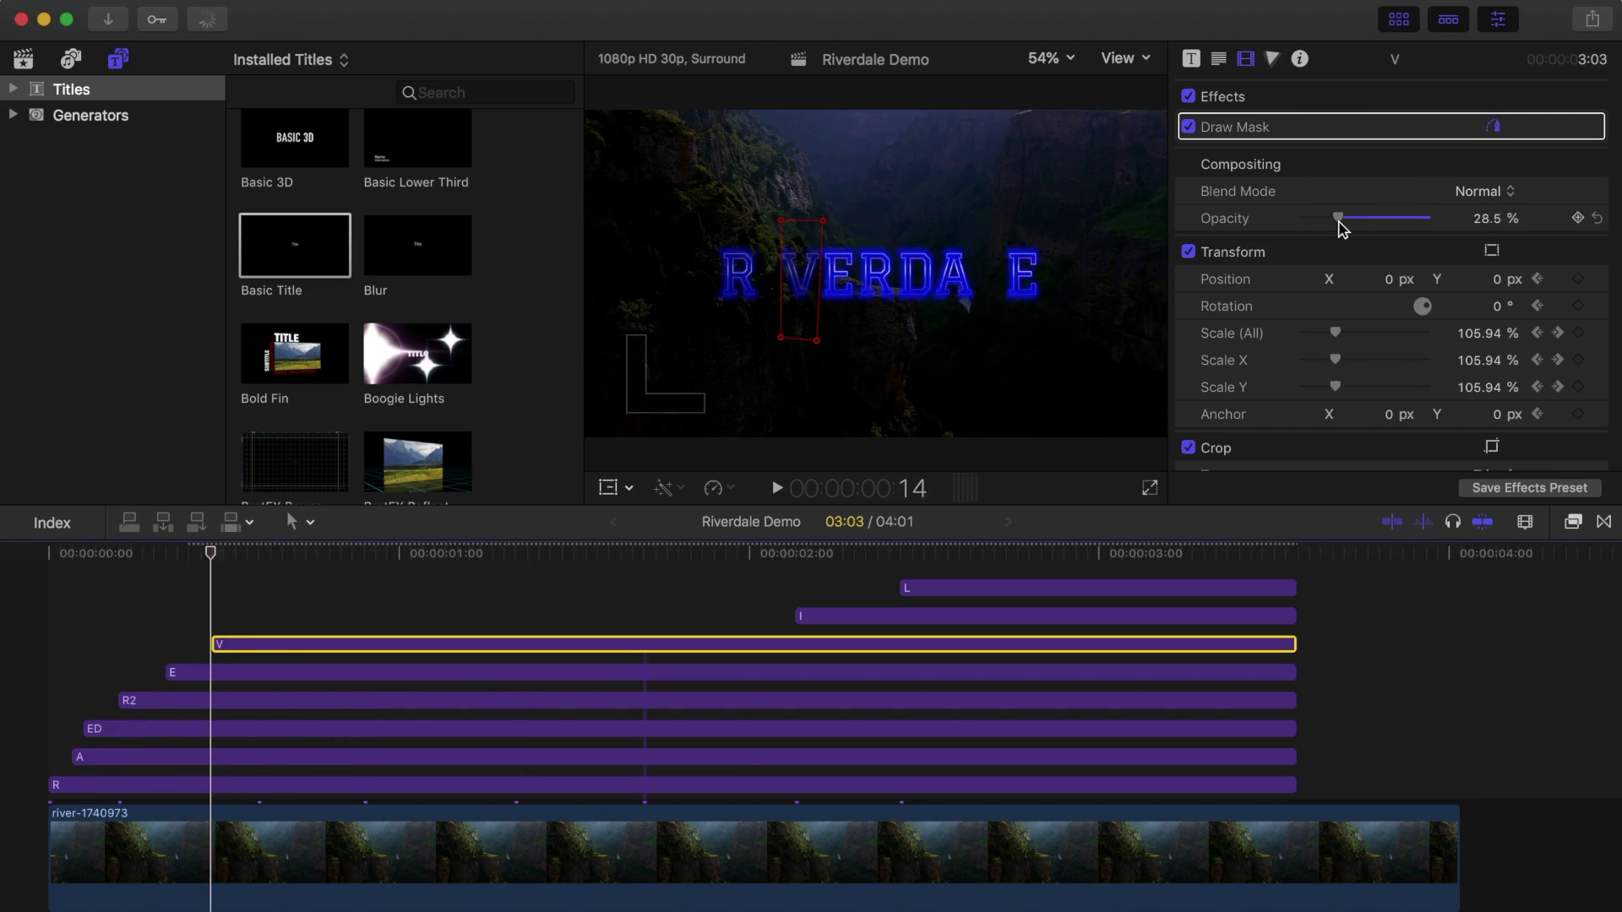
mouse_move(1340, 218)
mouse_down()
mouse_move(1318, 224)
mouse_move(1430, 218)
mouse_up()
drag(799, 616, 272, 616)
mouse_move(1427, 218)
mouse_down()
mouse_move(1333, 221)
mouse_move(1480, 221)
mouse_up()
drag(901, 587, 344, 587)
mouse_move(1428, 218)
mouse_down()
mouse_move(1347, 218)
mouse_move(1456, 227)
mouse_up()
click(47, 554)
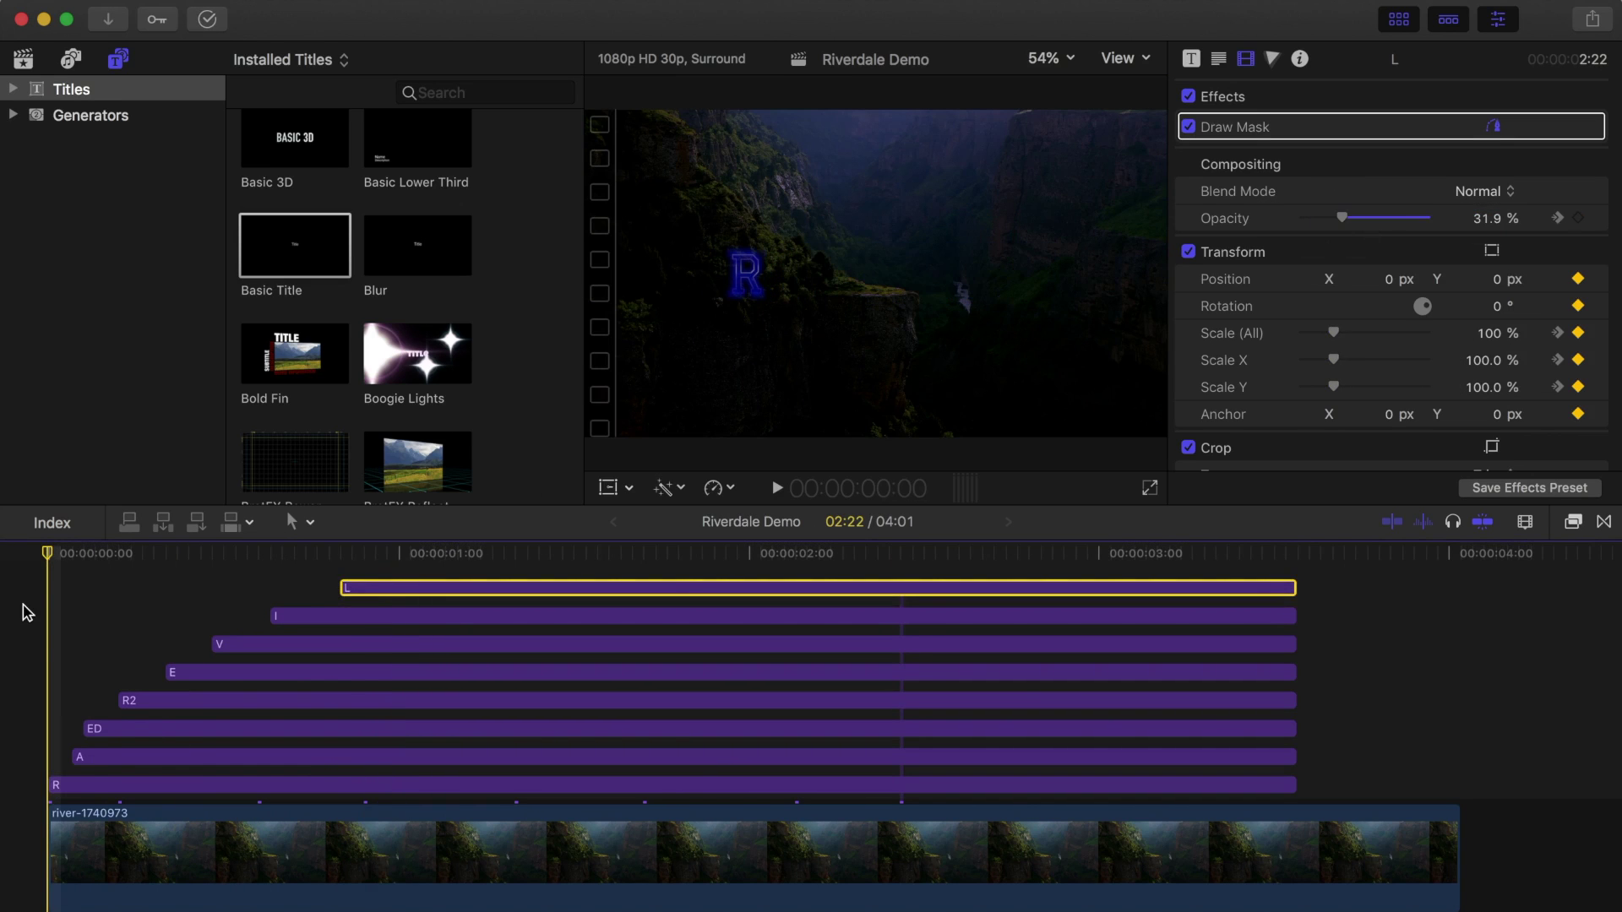
Step: Select all eight letter clips and nest them in a compound clip named 'Title'
key(super+a)
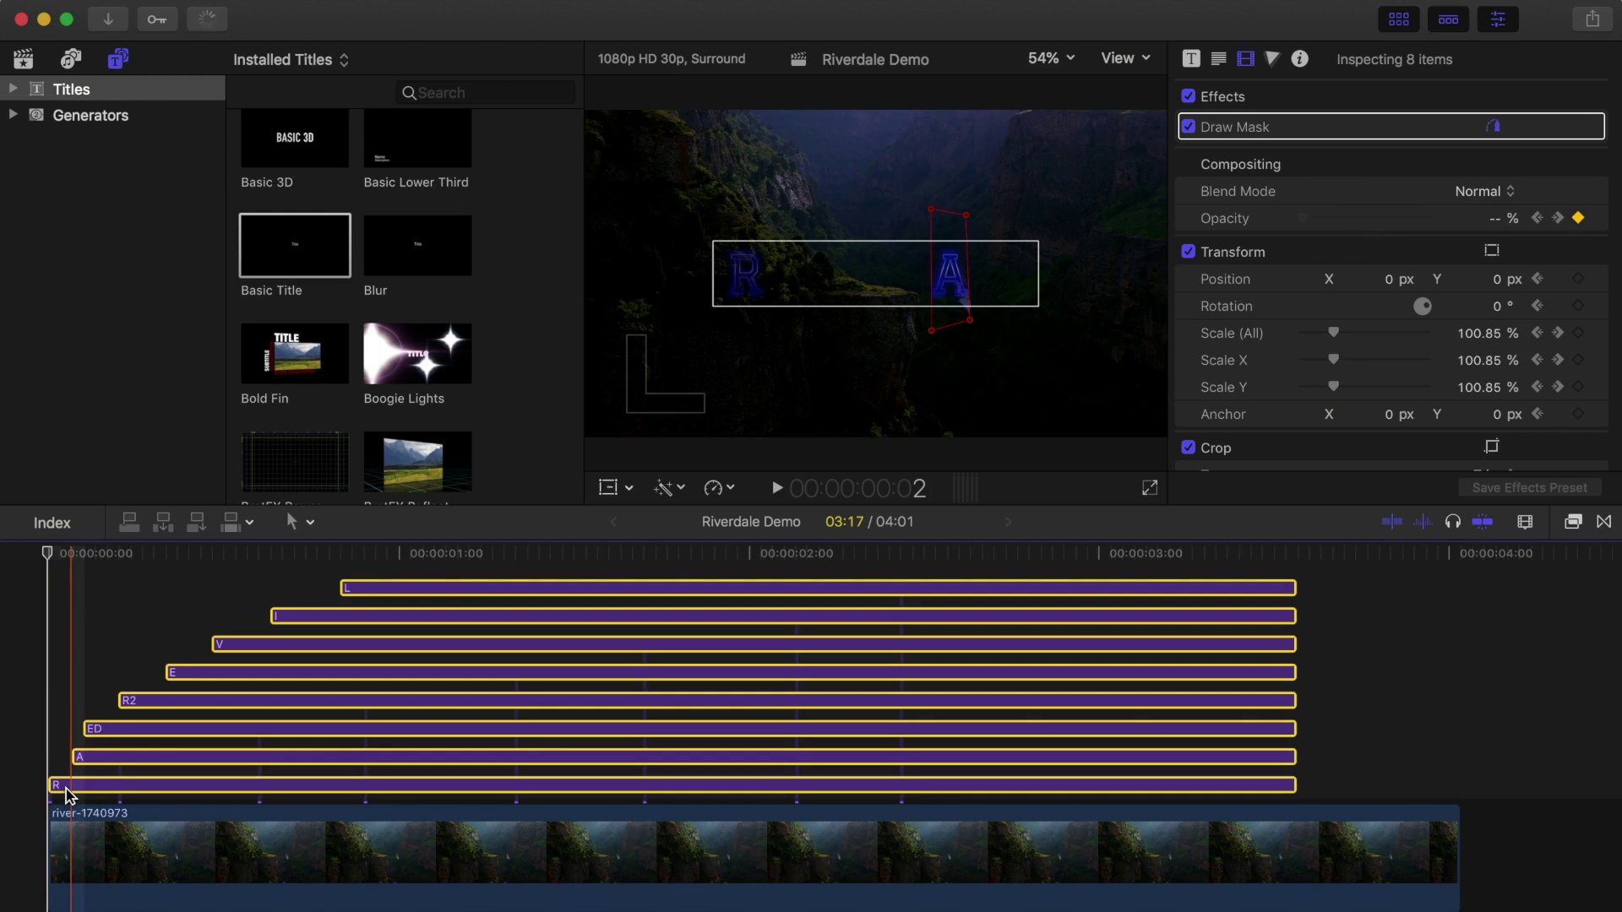
key(alt+g)
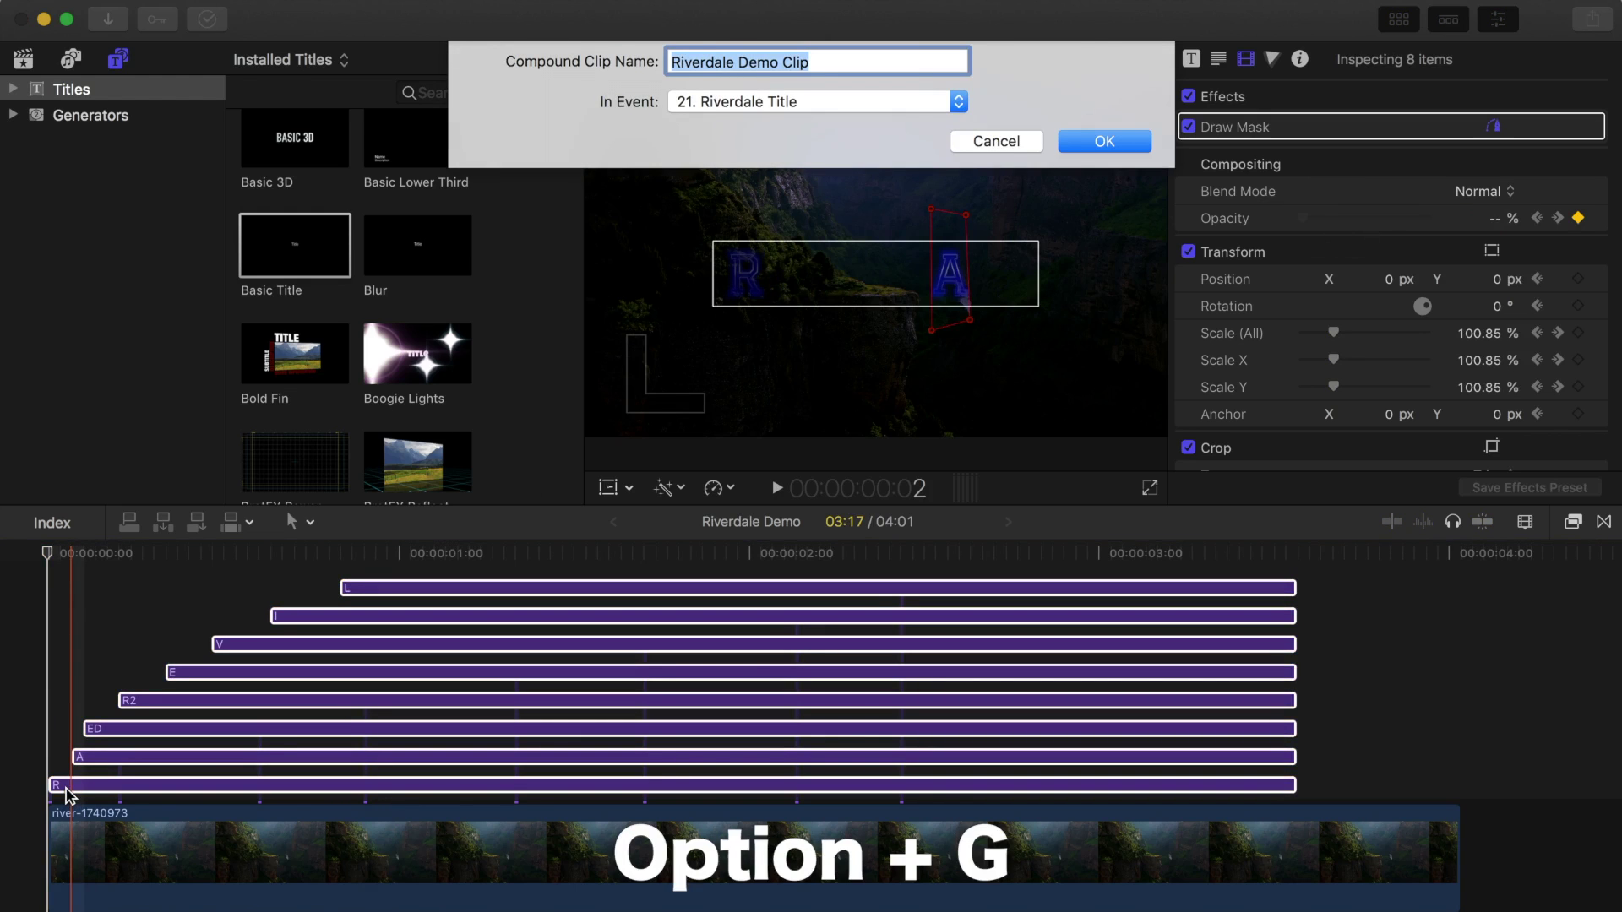
text(Title)
key(Return)
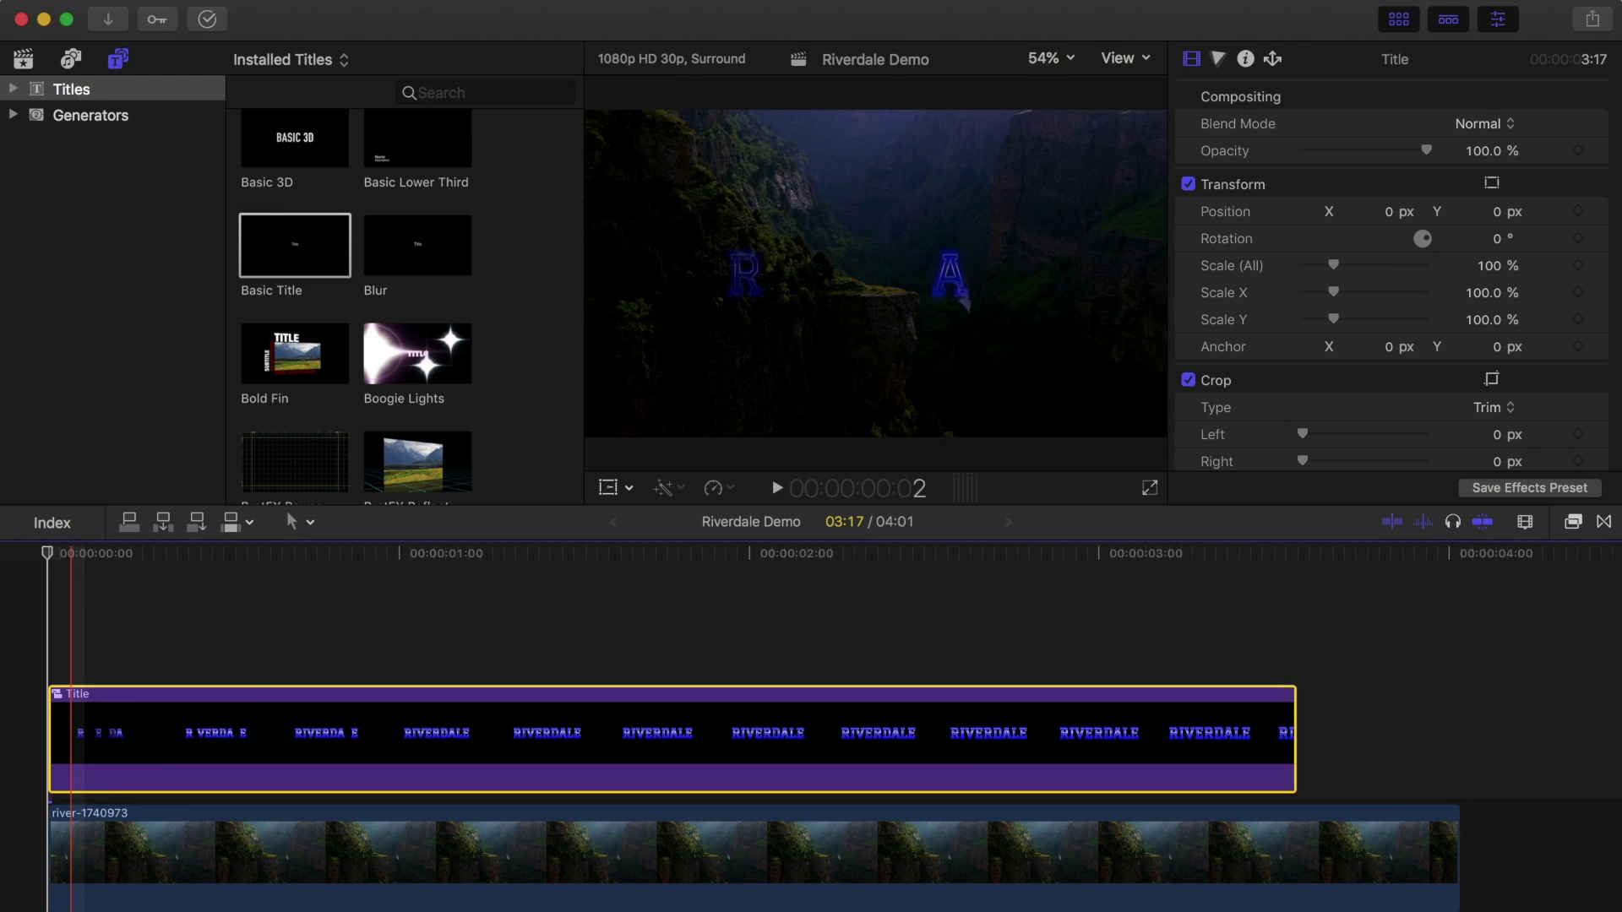
Step: Keyframe the river clip's scale from 100% at the start to 150% at the end
click(63, 885)
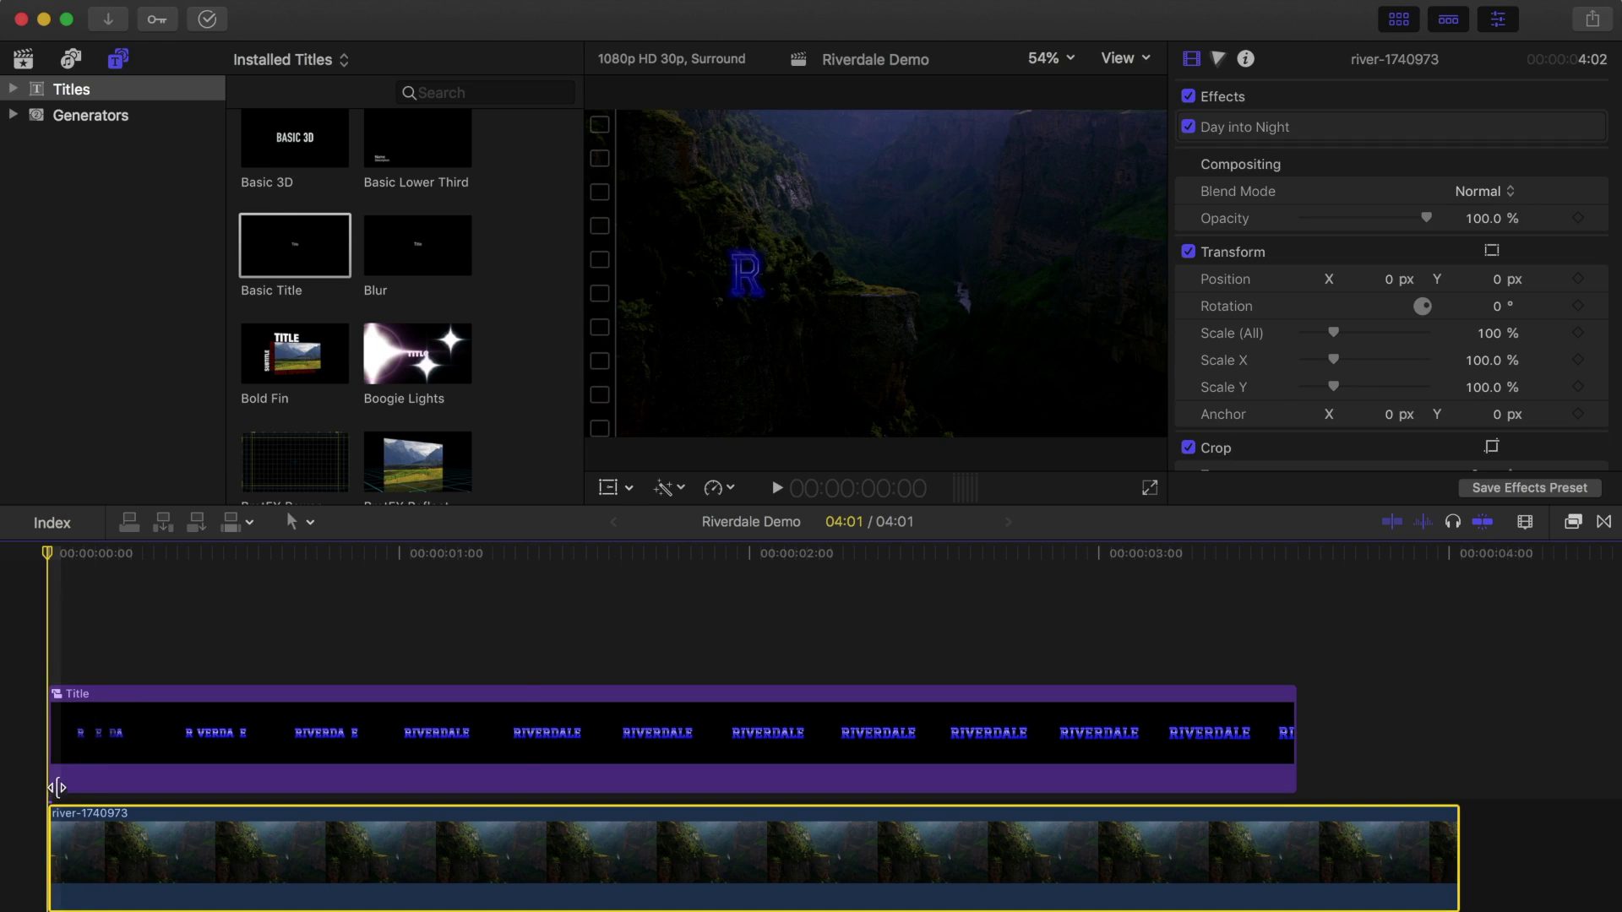
click(608, 488)
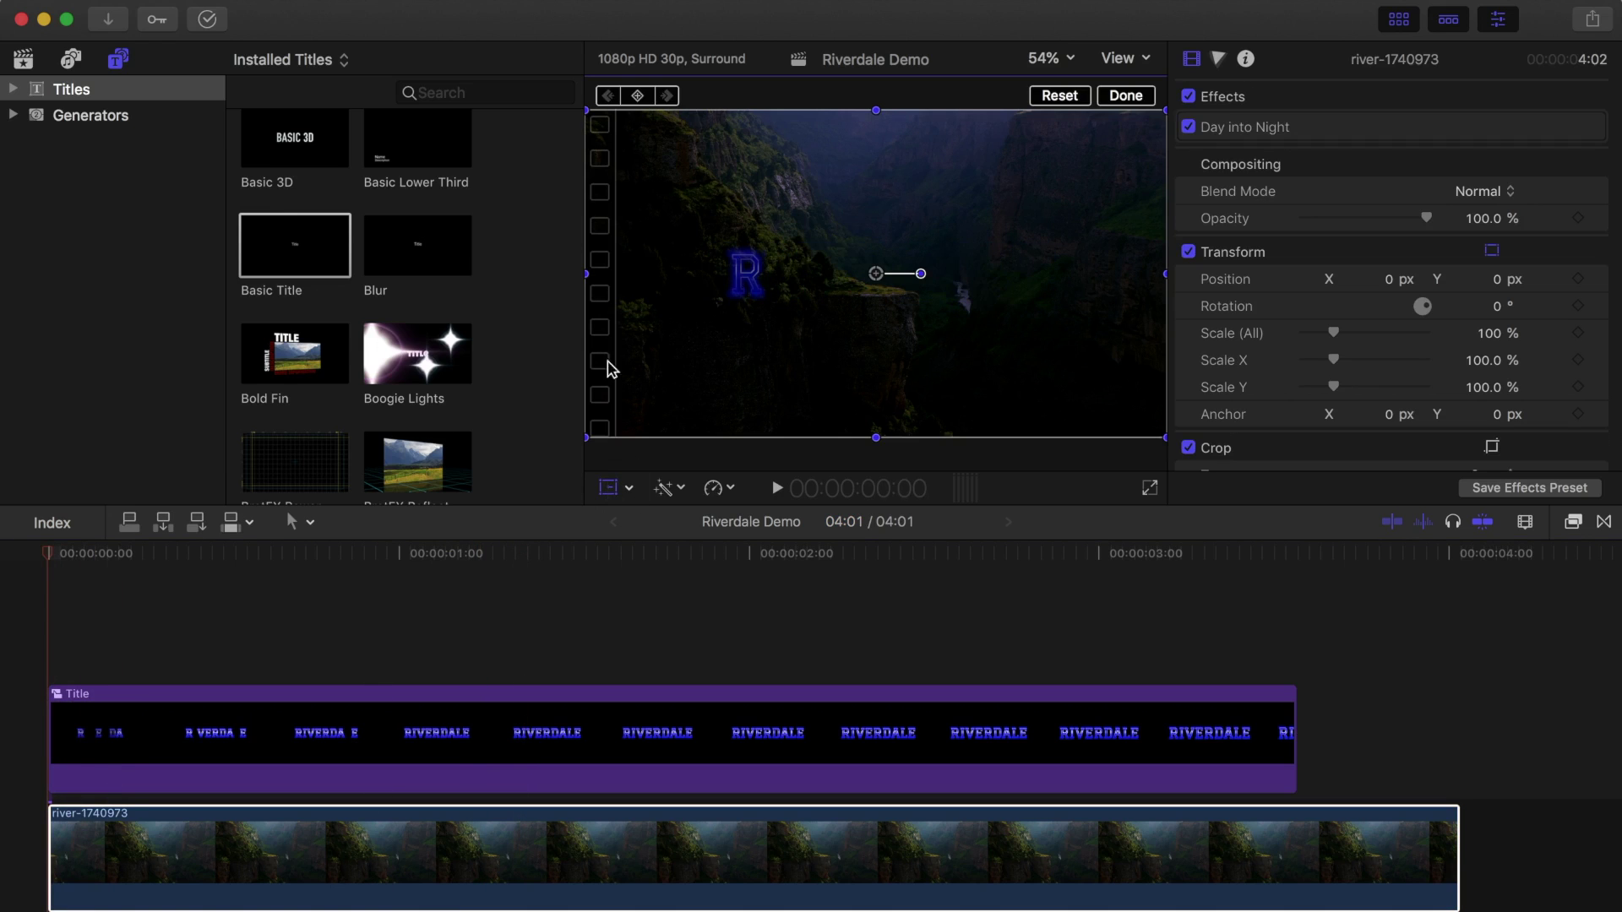
click(650, 98)
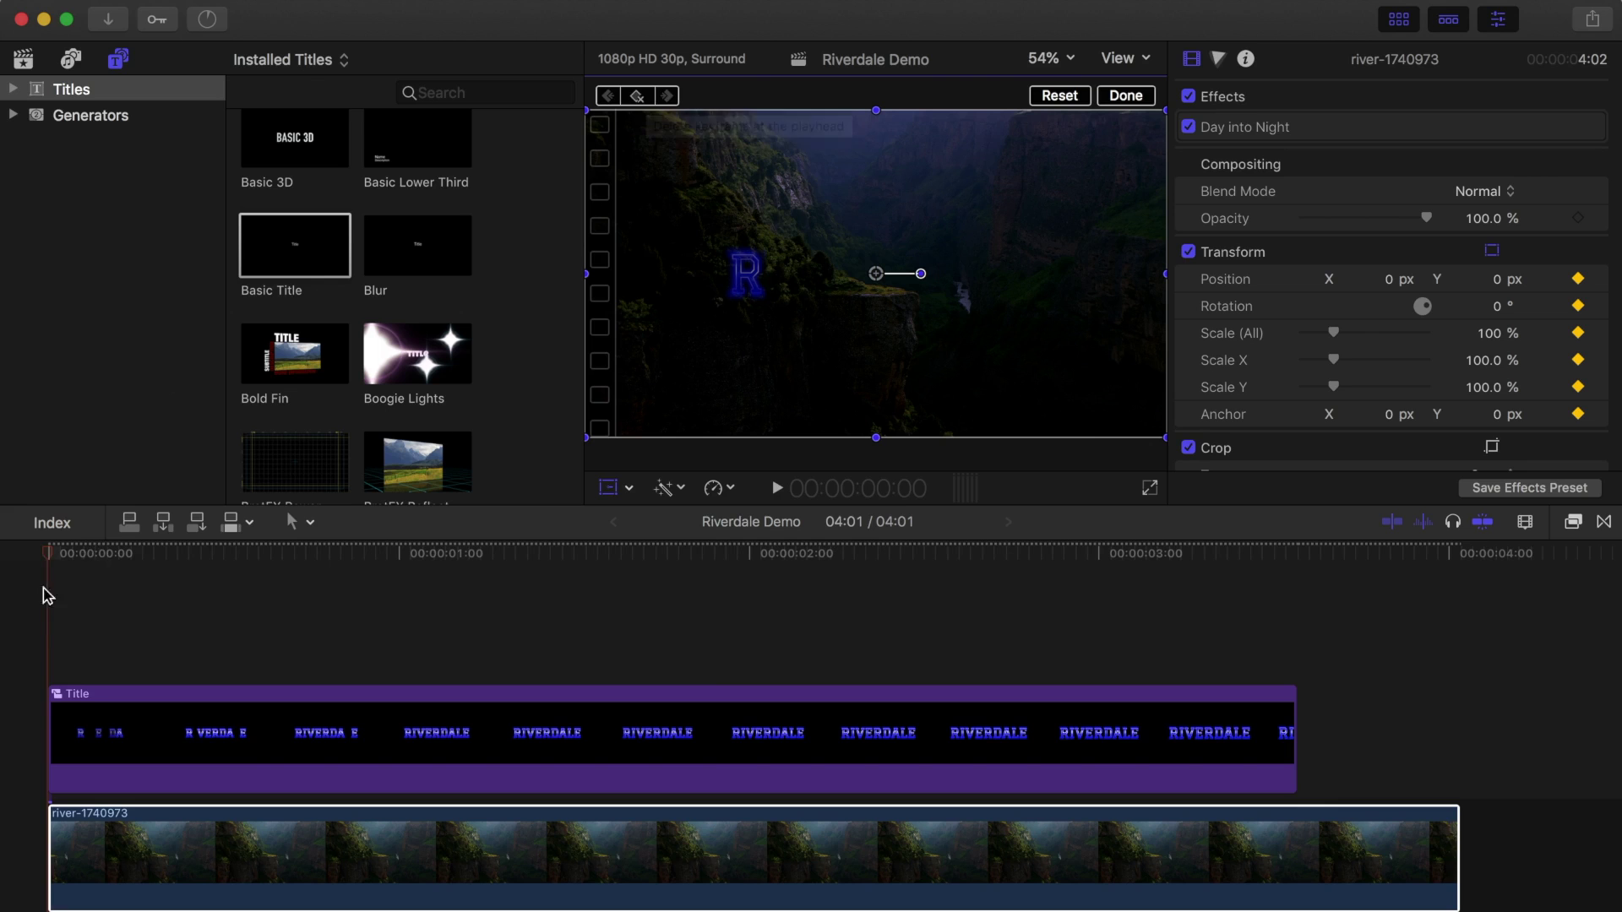
drag(105, 555, 1448, 635)
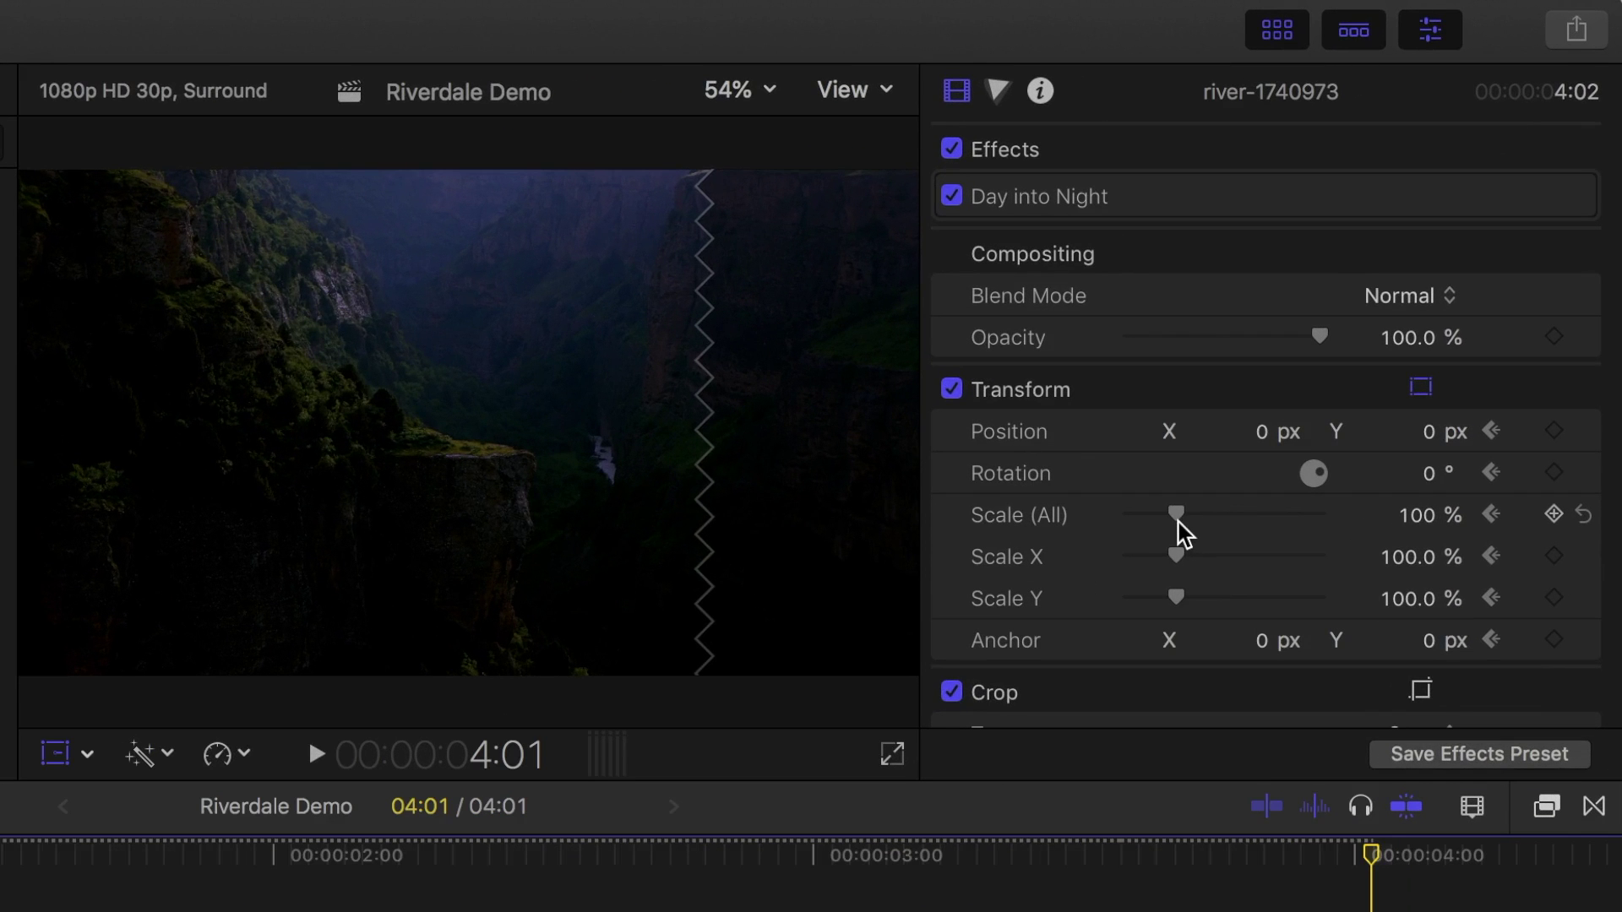
click(1334, 336)
drag(1176, 513, 1201, 513)
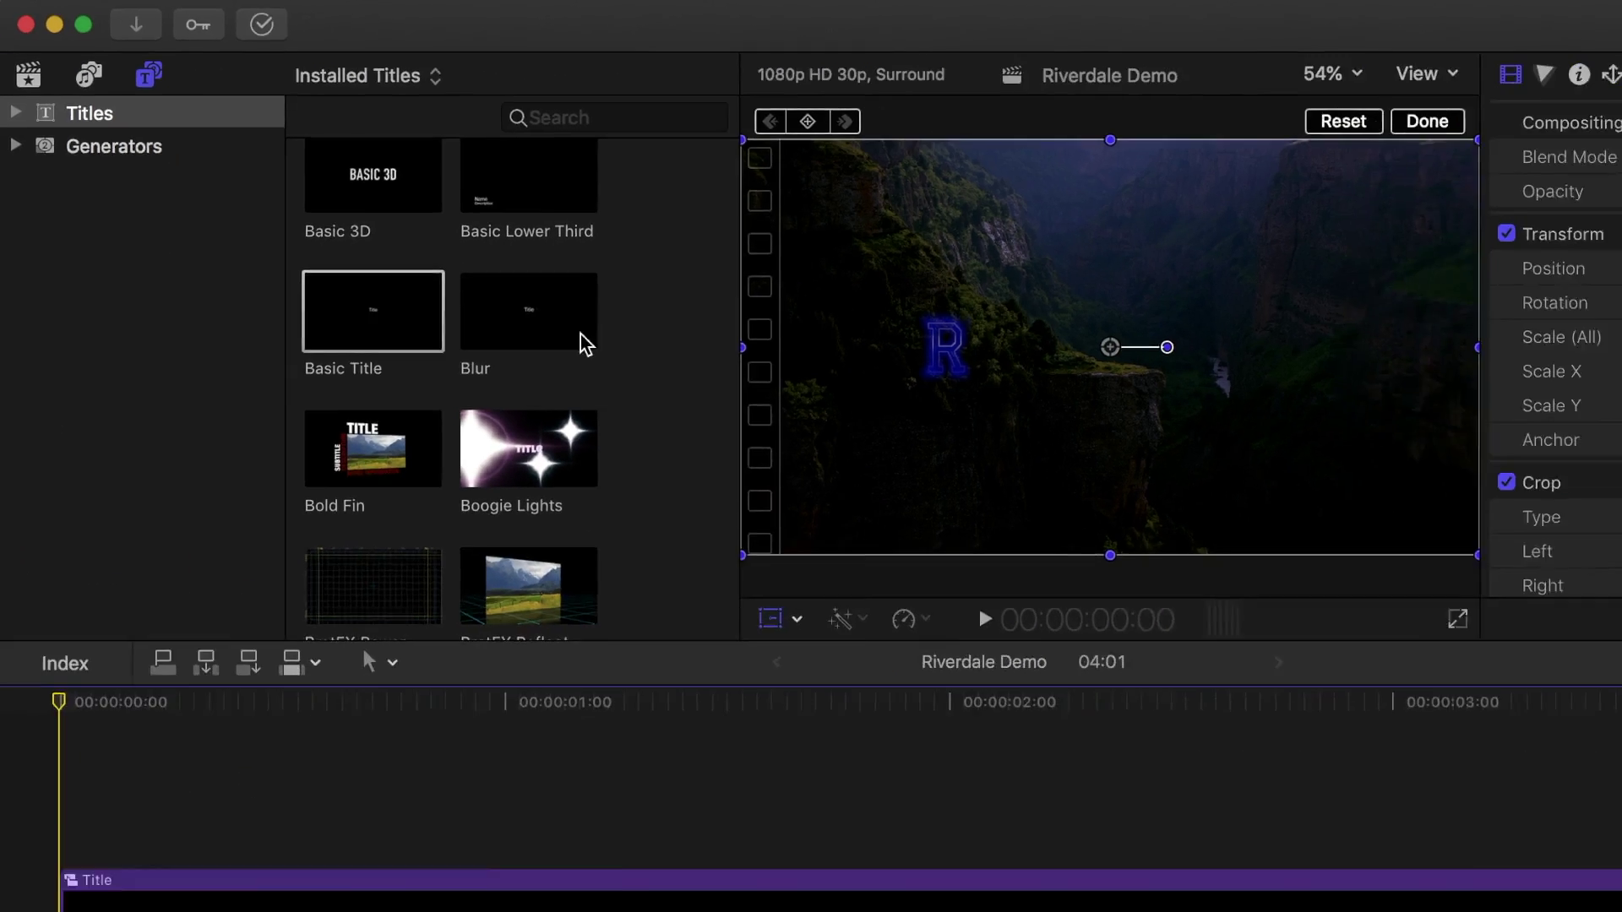
Step: Finish the transform edit and play the project full screen
click(1126, 98)
key(shift+super+f)
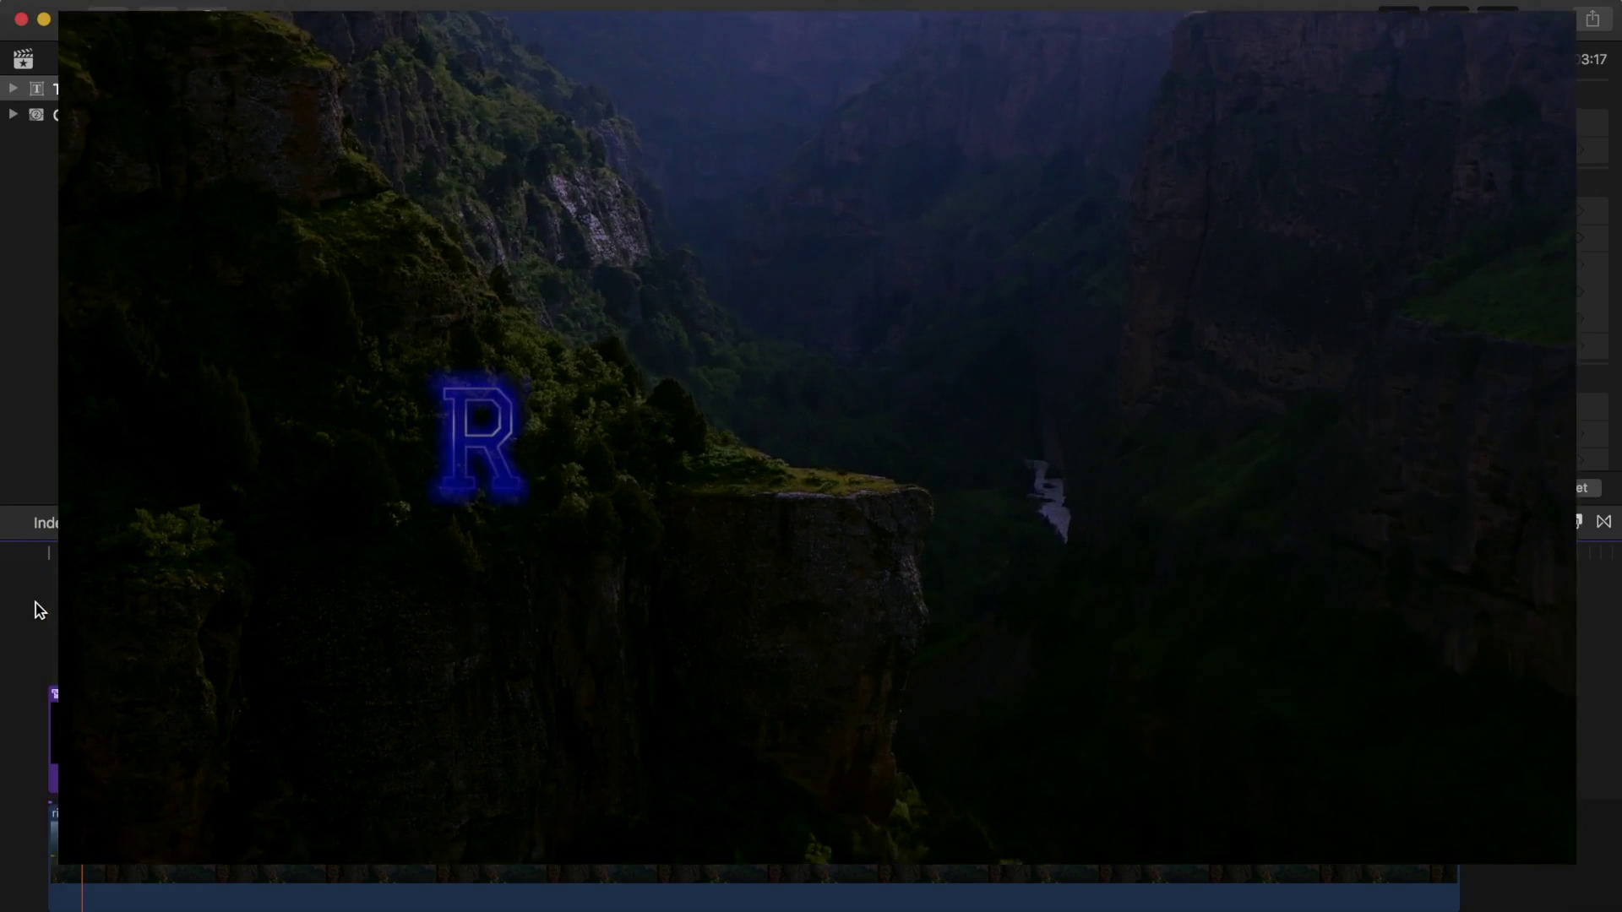